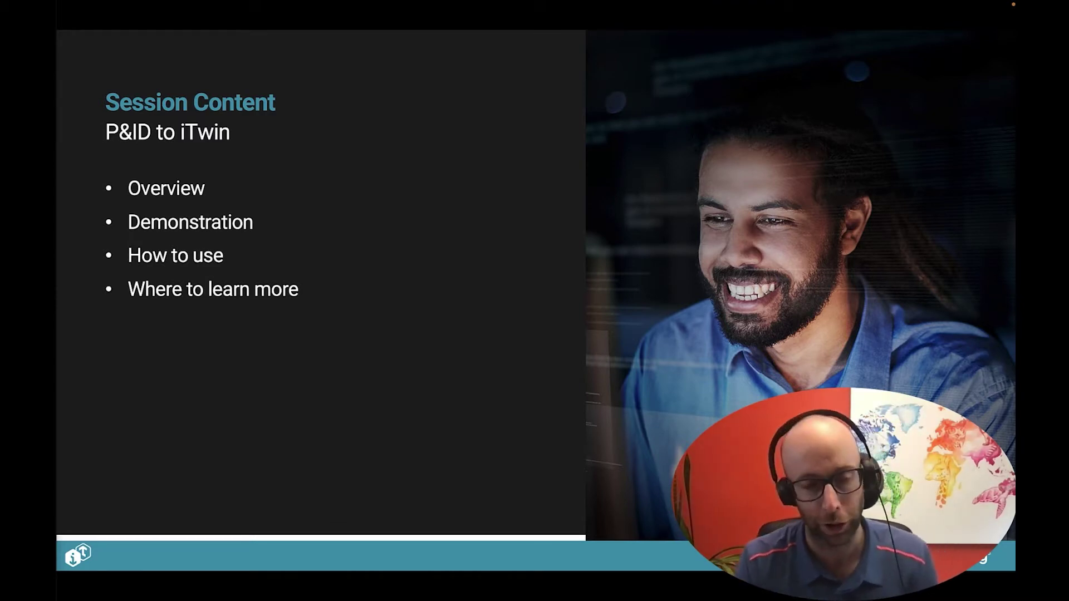
Advance the slideshow to the 'Overview – P&ID to iTwin' slide
{"action": "key", "text": "Right"}
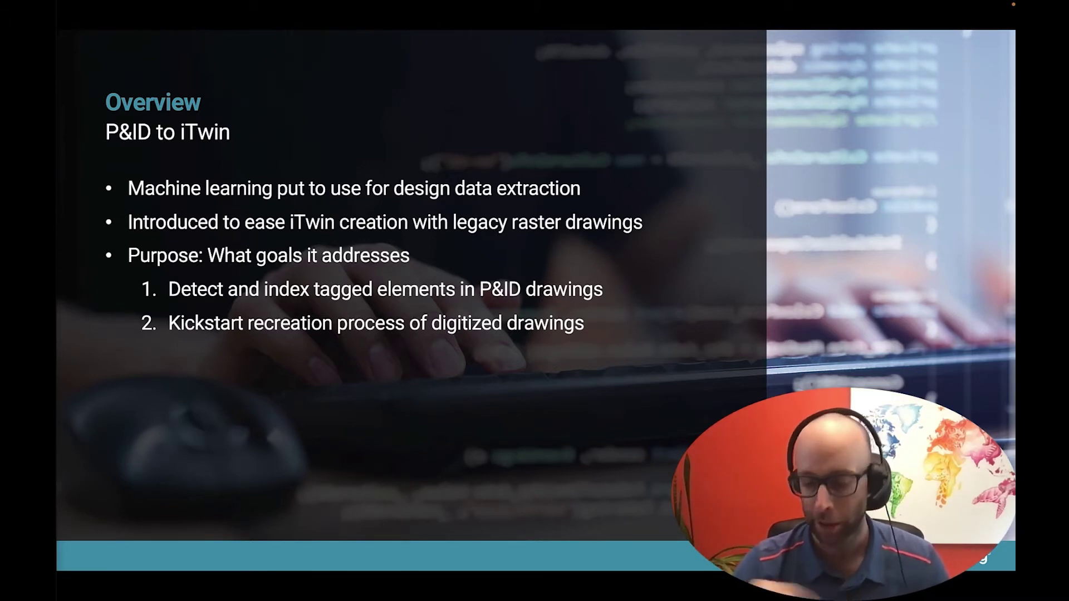
Advance the slideshow from Overview to the Demonstration slide
{"action": "key", "text": "Right"}
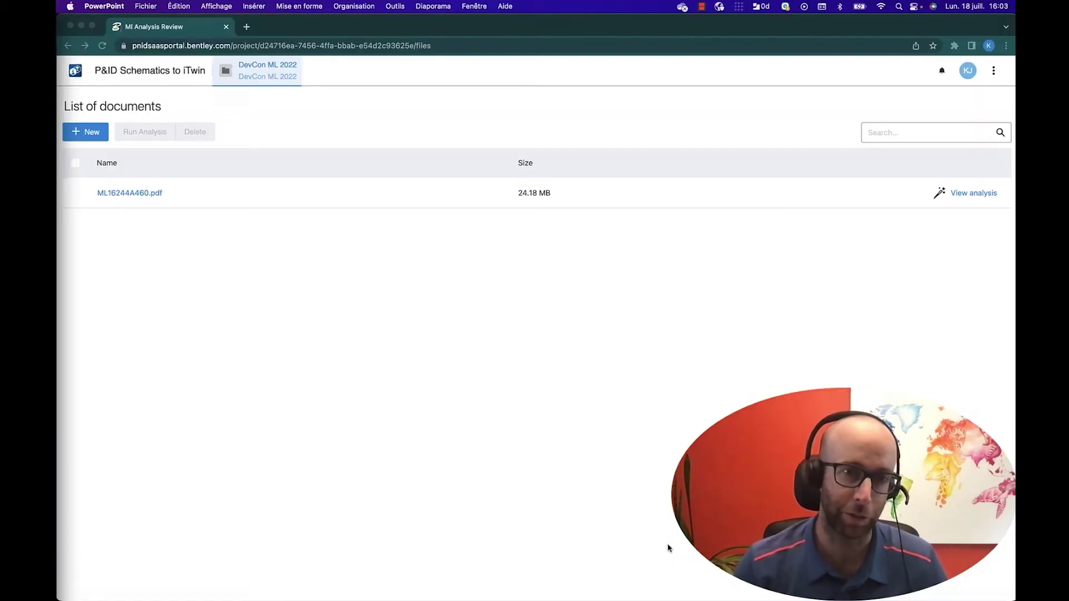
End the slideshow and preview ML16244A460.pdf from the Test P&ID folder in Quick Look
{"action": "key", "text": "Escape"}
{"action": "left_click_drag", "start_coordinate": [506, 21], "coordinate": [528, 21]}
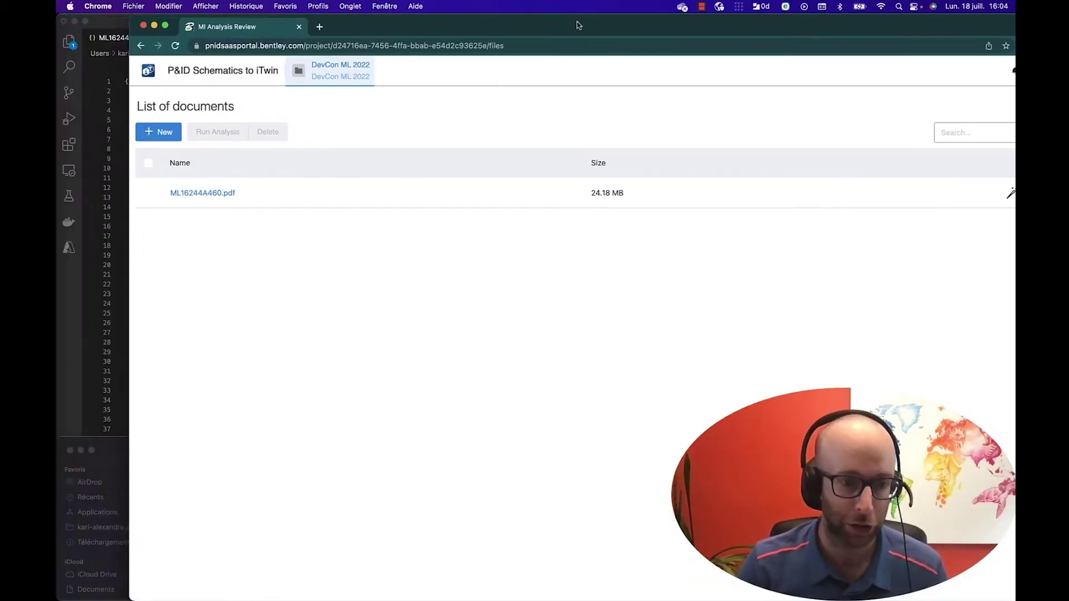
{"action": "left_click", "coordinate": [74, 441]}
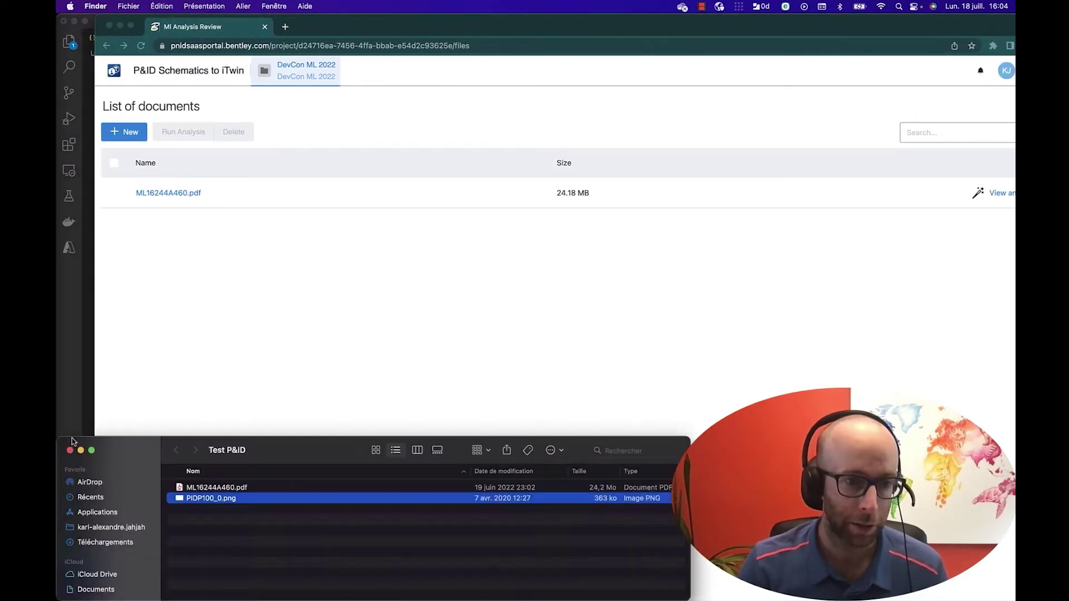
{"action": "left_click", "coordinate": [282, 488]}
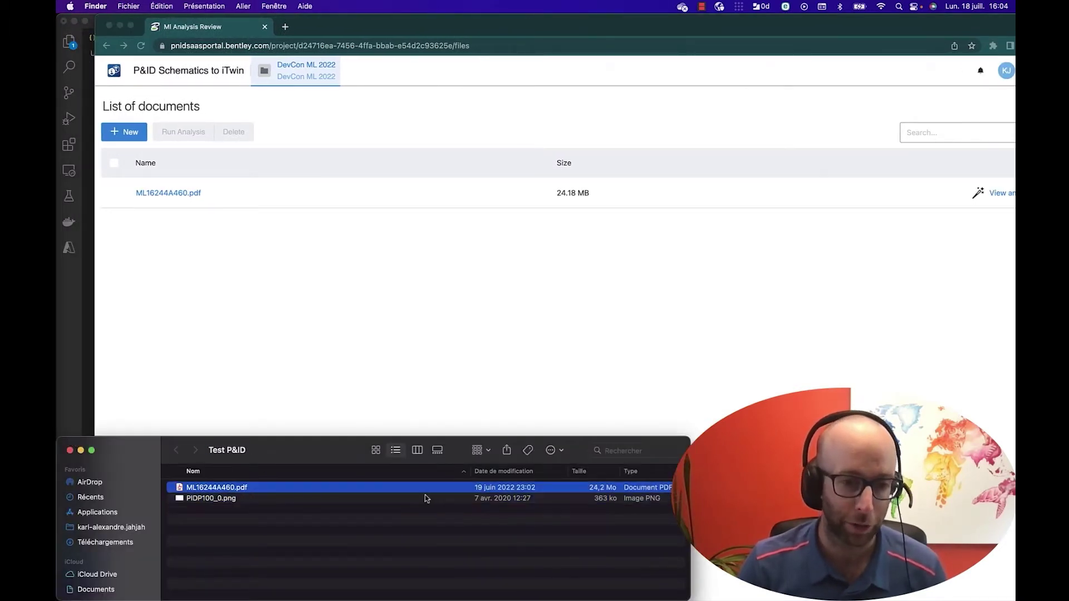
{"action": "key", "text": "space"}
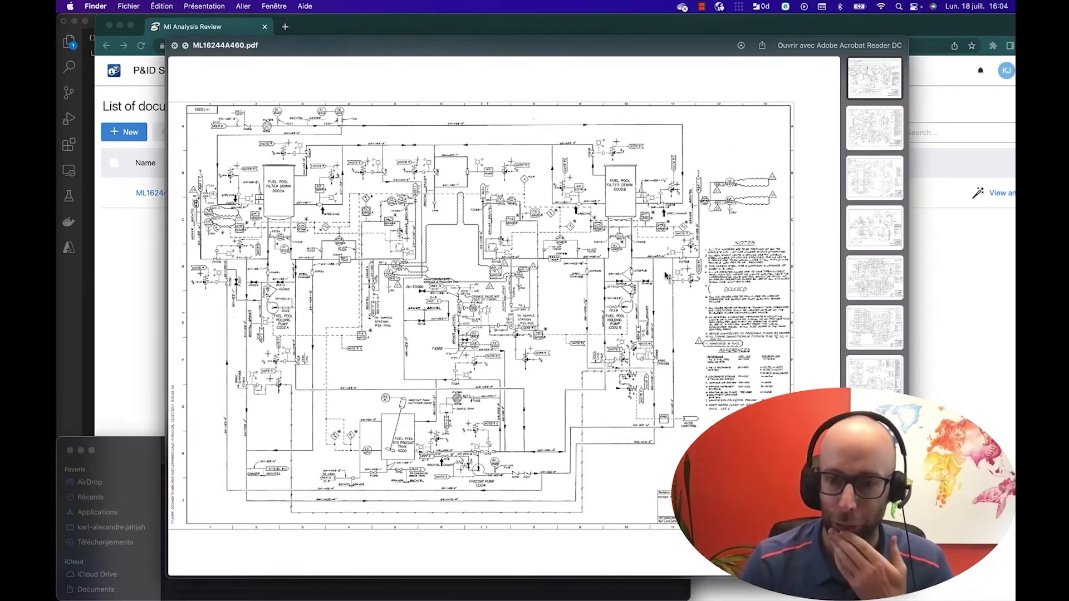
Pan around page 1 of ML16244A460.pdf to inspect the title block and fuel pool holding pump
{"action": "scroll", "coordinate": [674, 306], "scroll_direction": "up", "scroll_amount": 5, "text": "ctrl"}
{"action": "scroll", "coordinate": [674, 307], "scroll_direction": "down", "scroll_amount": 10}
{"action": "scroll", "coordinate": [673, 306], "scroll_direction": "right", "scroll_amount": 5}
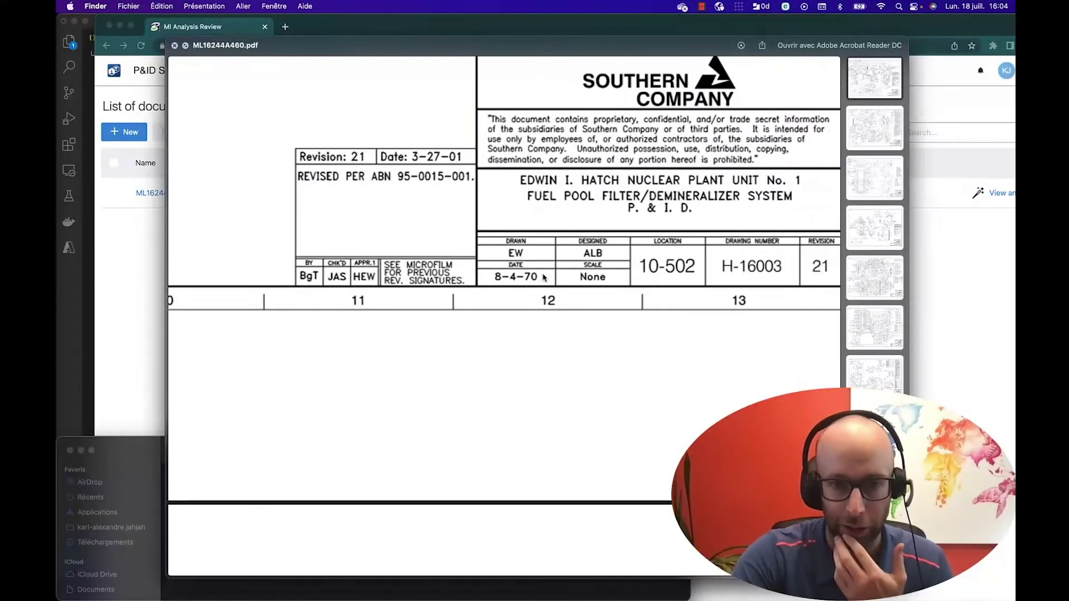
{"action": "scroll", "coordinate": [520, 285], "scroll_direction": "up", "scroll_amount": 8}
{"action": "scroll", "coordinate": [520, 286], "scroll_direction": "left", "scroll_amount": 2}
{"action": "scroll", "coordinate": [519, 286], "scroll_direction": "up", "scroll_amount": 6}
{"action": "scroll", "coordinate": [521, 288], "scroll_direction": "left", "scroll_amount": 2}
{"action": "scroll", "coordinate": [521, 288], "scroll_direction": "left", "scroll_amount": 4}
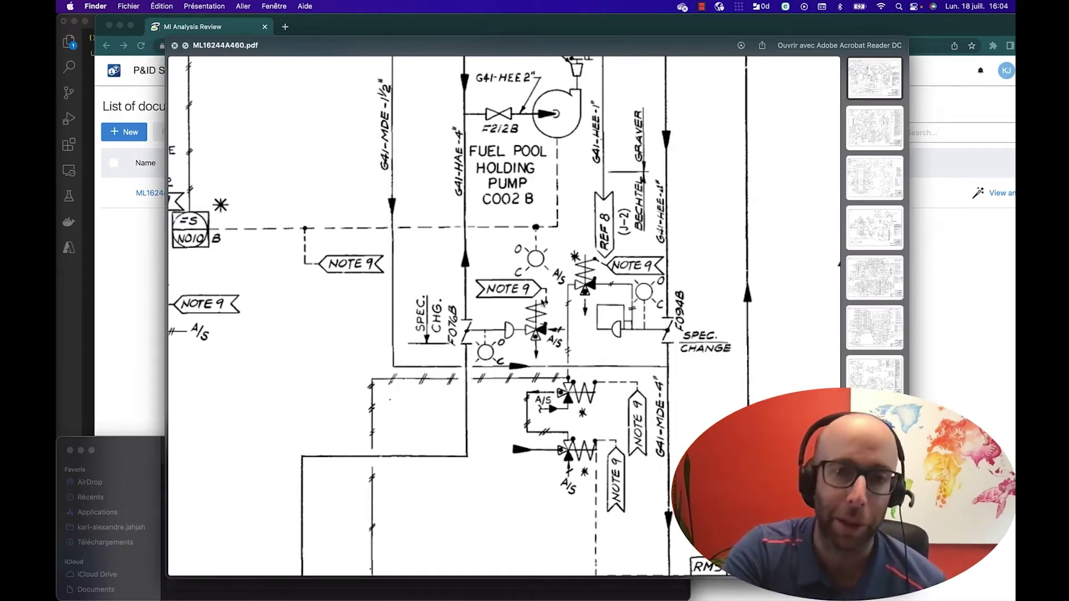
{"action": "scroll", "coordinate": [543, 303], "scroll_direction": "up", "scroll_amount": 5}
{"action": "scroll", "coordinate": [543, 303], "scroll_direction": "left", "scroll_amount": 10}
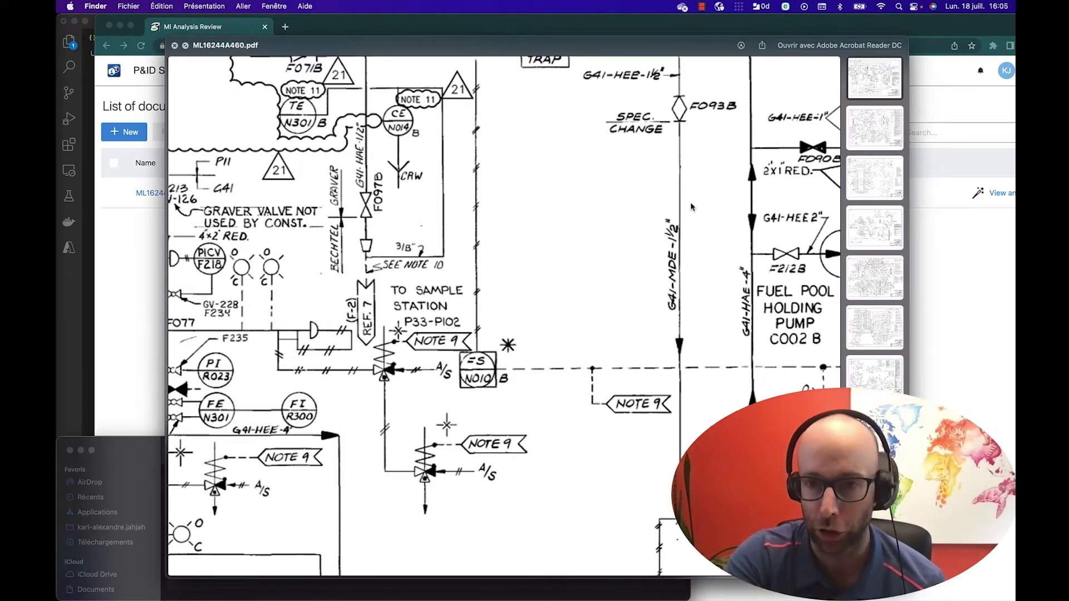
{"action": "scroll", "coordinate": [623, 271], "scroll_direction": "down", "scroll_amount": 1, "text": "ctrl"}
{"action": "scroll", "coordinate": [623, 271], "scroll_direction": "down", "scroll_amount": 2, "text": "ctrl"}
Browse pages 2 through 5 of ML16244A460.pdf, then close the preview
{"action": "left_click", "coordinate": [870, 128]}
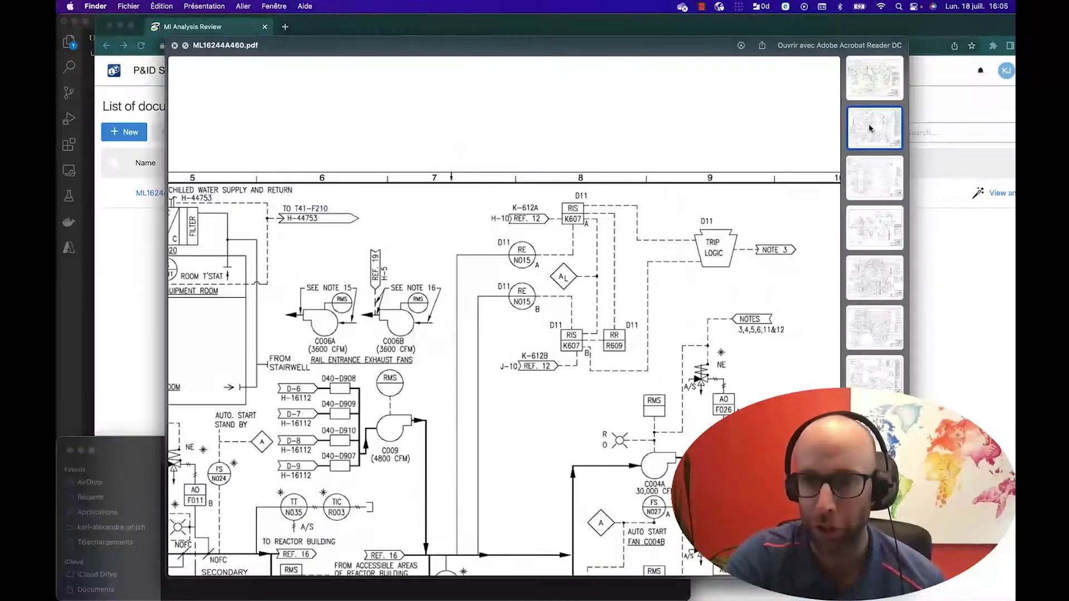
{"action": "scroll", "coordinate": [569, 359], "scroll_direction": "down", "scroll_amount": 8}
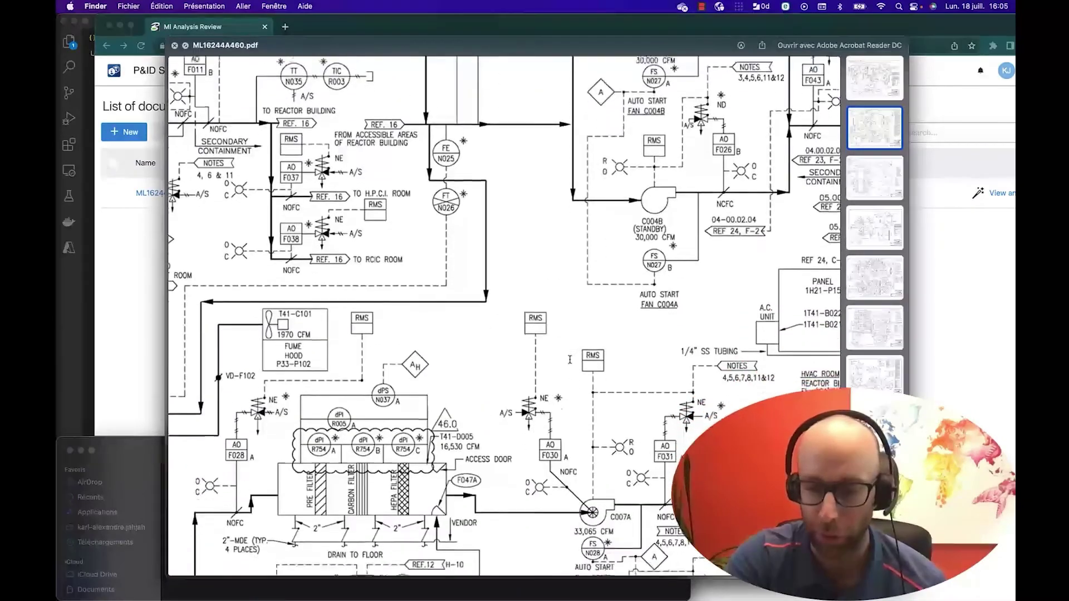
{"action": "scroll", "coordinate": [570, 359], "scroll_direction": "right", "scroll_amount": 1}
{"action": "scroll", "coordinate": [570, 359], "scroll_direction": "up", "scroll_amount": 4}
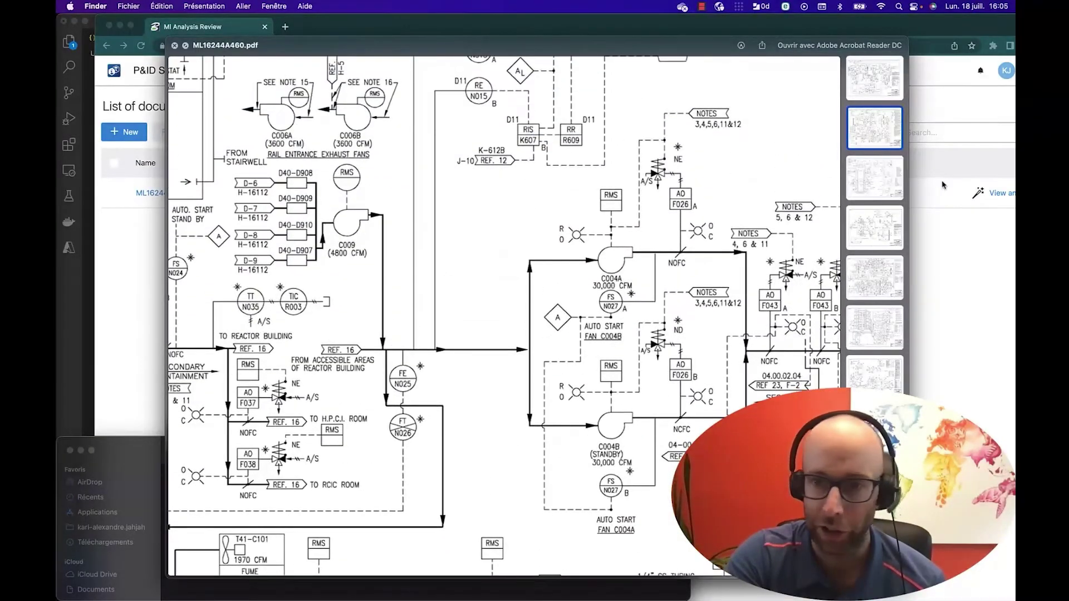
{"action": "left_click", "coordinate": [885, 182]}
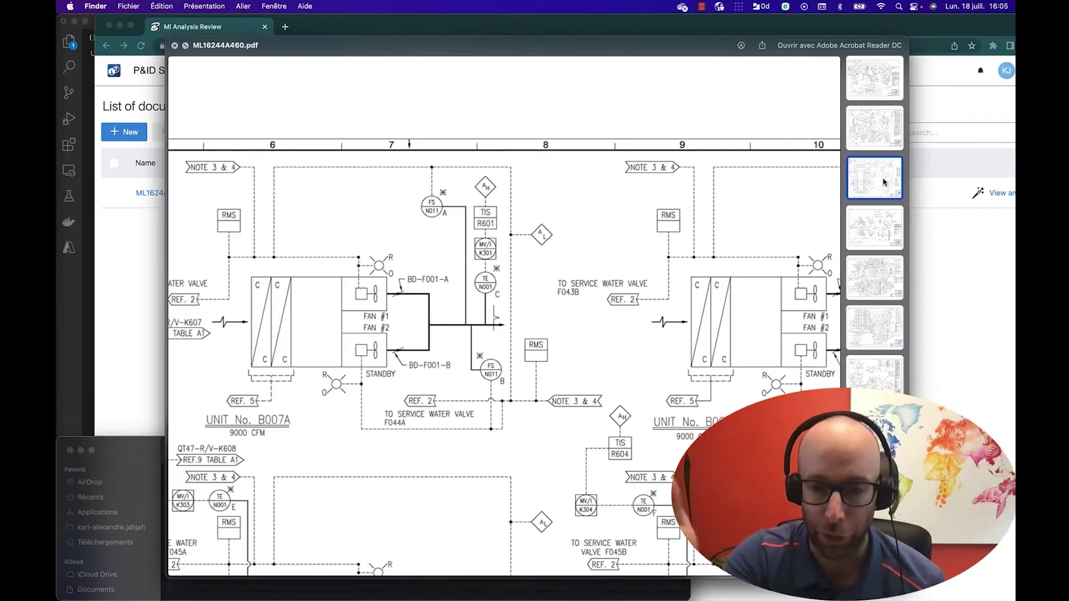
{"action": "scroll", "coordinate": [526, 342], "scroll_direction": "down", "scroll_amount": 3}
{"action": "scroll", "coordinate": [526, 342], "scroll_direction": "left", "scroll_amount": 2}
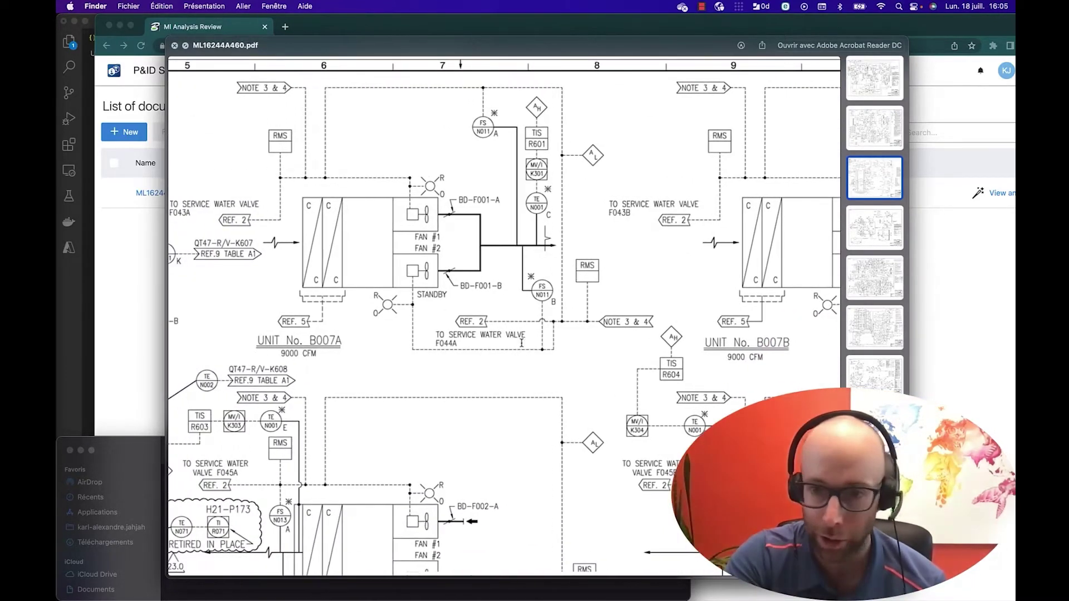
{"action": "left_click", "coordinate": [891, 233]}
{"action": "left_click", "coordinate": [887, 278]}
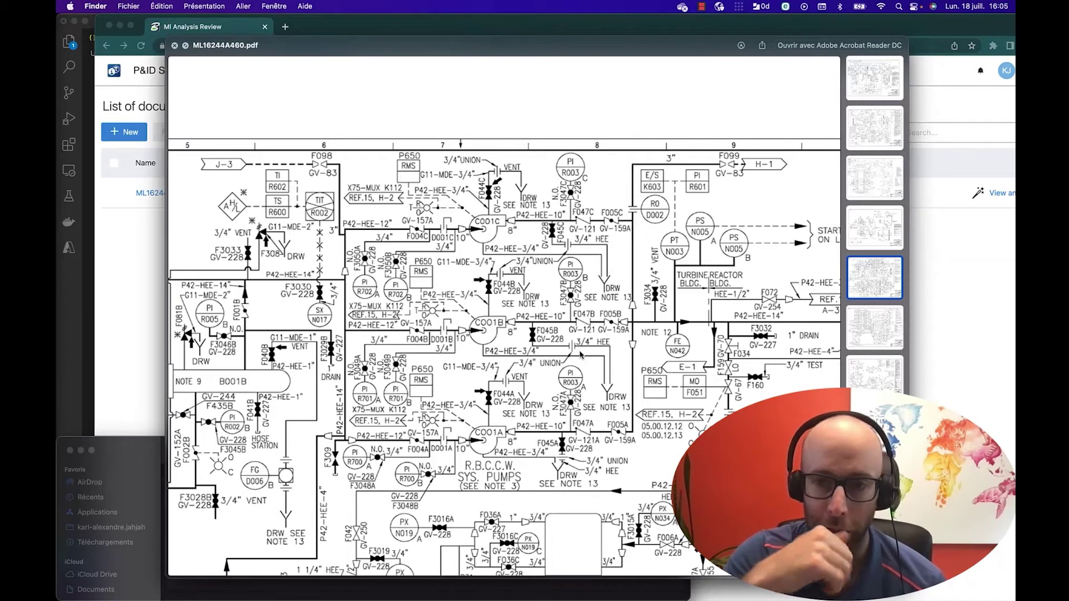
{"action": "left_click", "coordinate": [175, 45]}
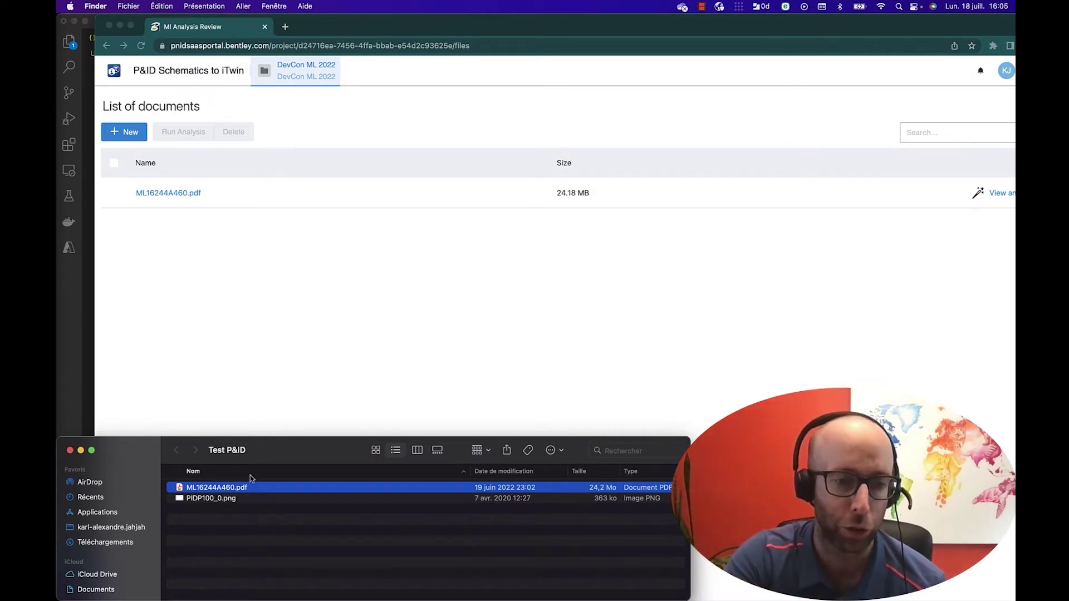
Preview the PIDP100_0.png drawing in Finder's Quick Look
{"action": "left_click", "coordinate": [217, 504]}
{"action": "key", "text": "space"}
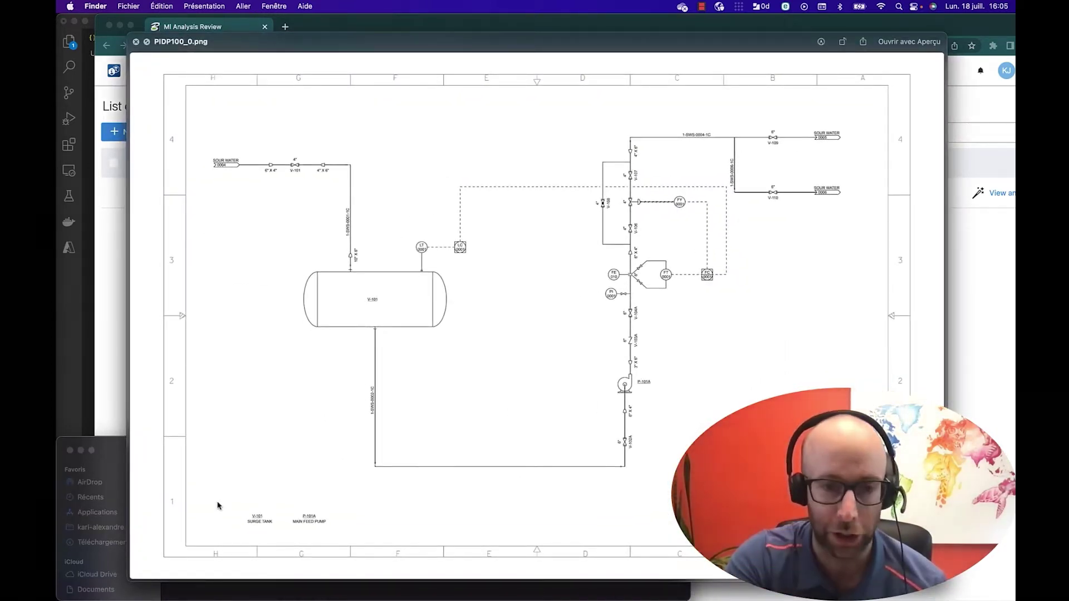
{"action": "key", "text": "space"}
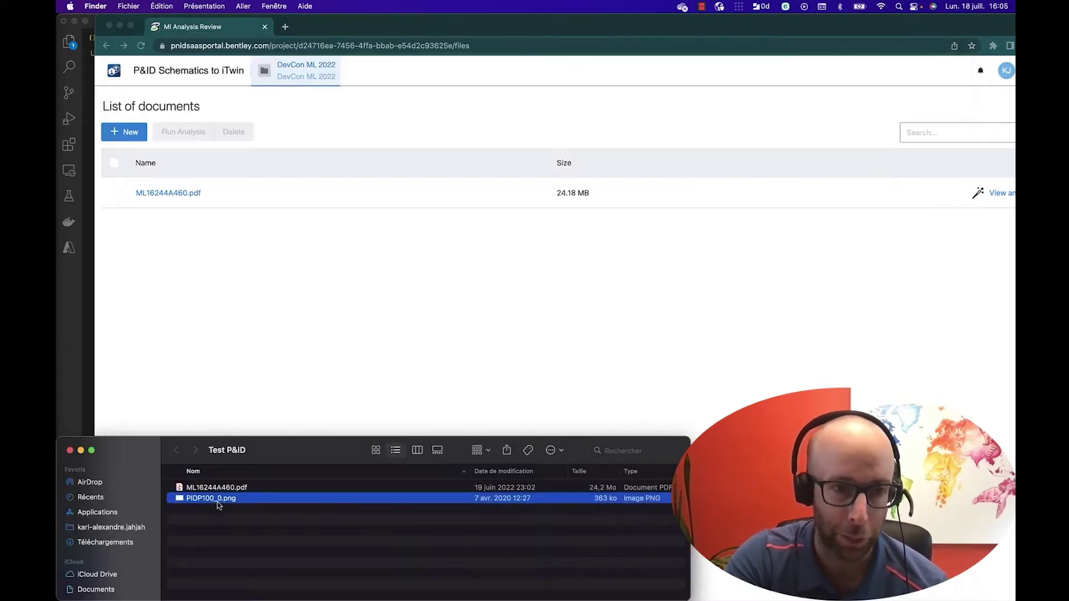
Upload PIDP100_0.png as a new document by dropping it into the portal's upload area
{"action": "left_click", "coordinate": [136, 138]}
{"action": "left_click", "coordinate": [137, 137]}
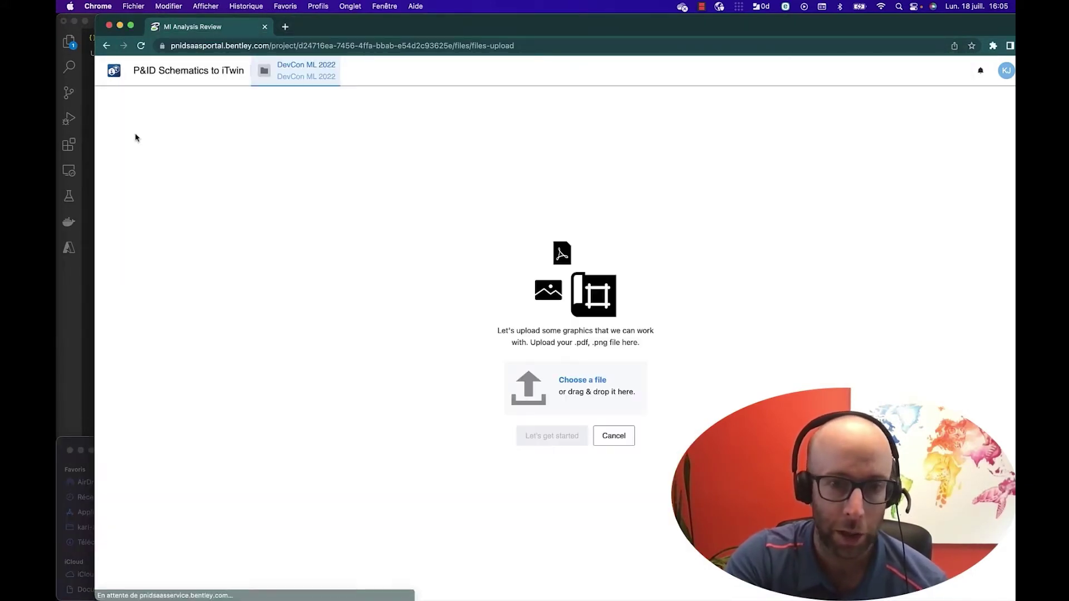
{"action": "key", "text": "ctrl+Up"}
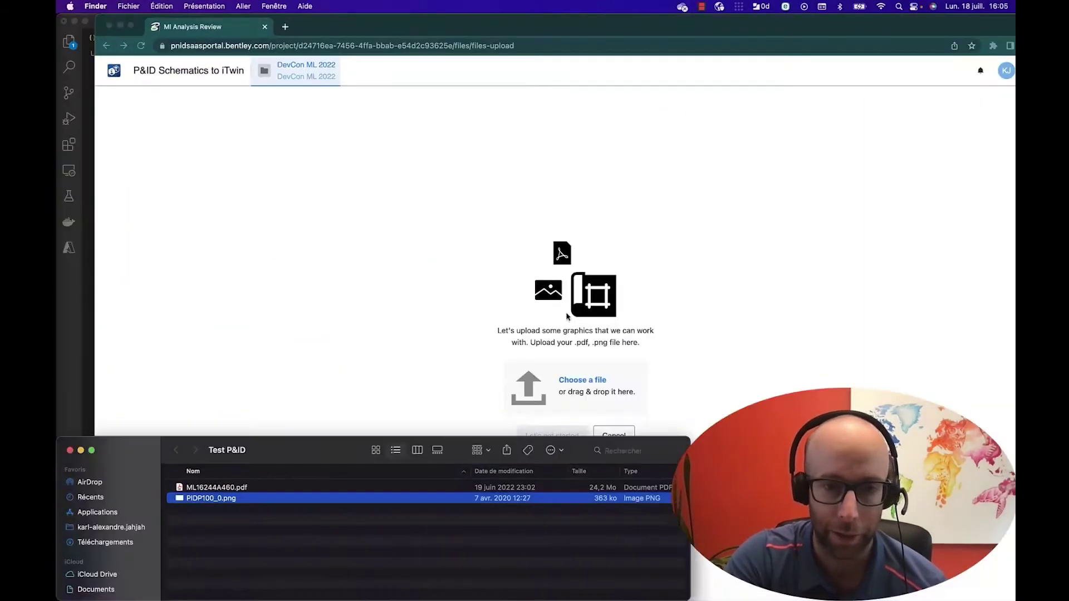
{"action": "left_click_drag", "start_coordinate": [233, 502], "coordinate": [596, 301]}
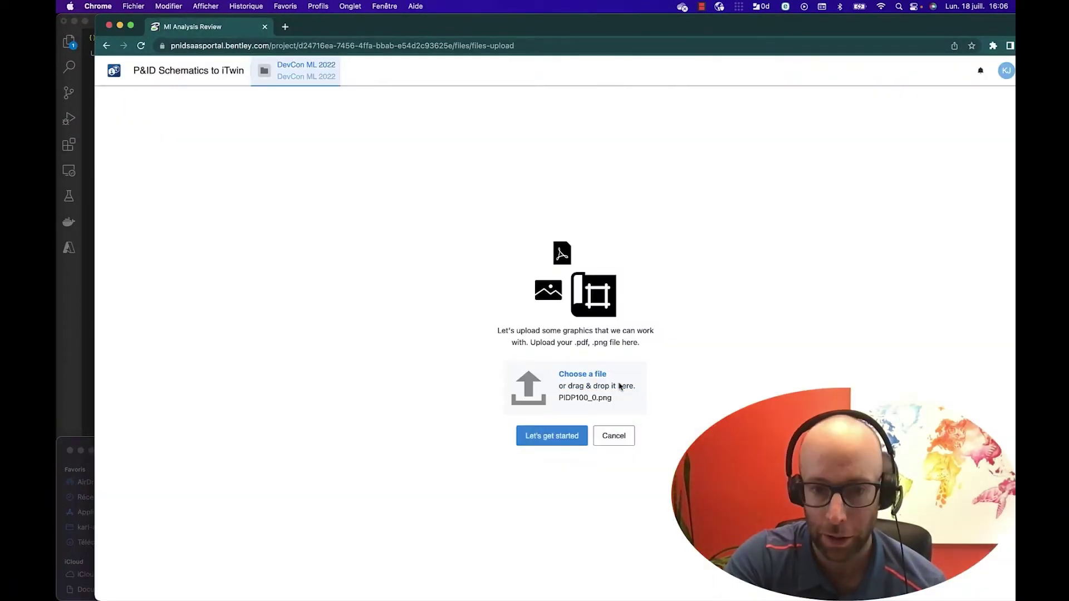
{"action": "left_click", "coordinate": [562, 434]}
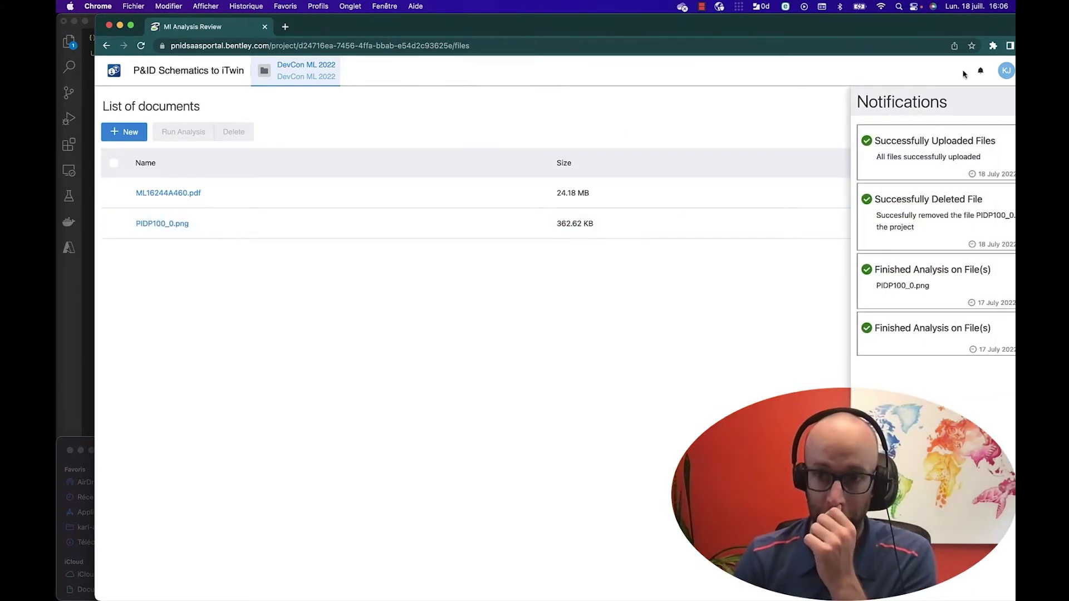
Maximize the browser, dismiss the notifications panel, and run analysis on PIDP100_0.png
{"action": "double_click", "coordinate": [891, 36]}
{"action": "left_click", "coordinate": [1001, 102]}
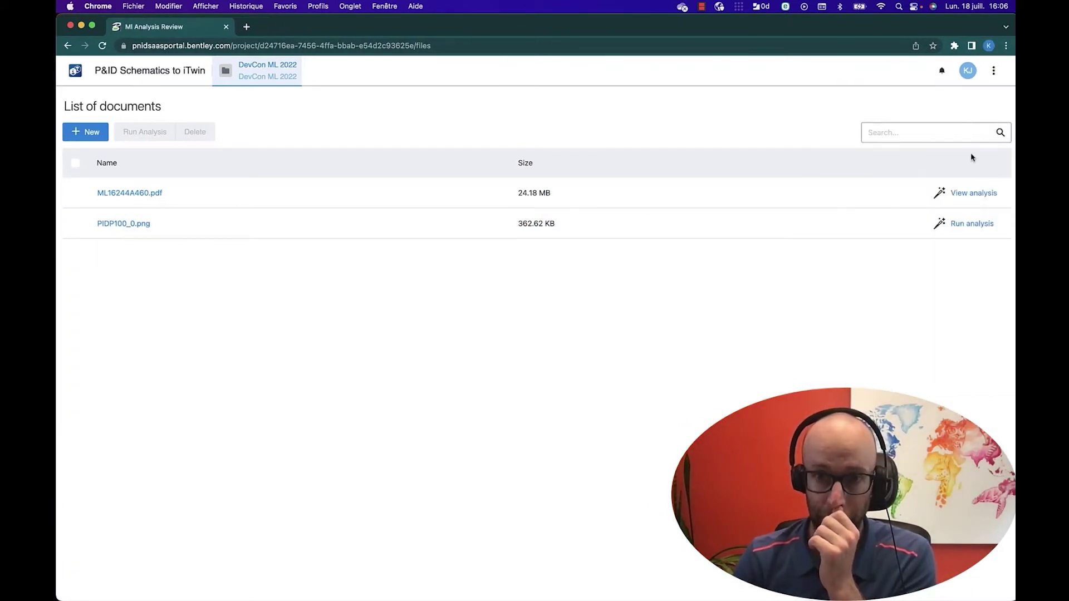
{"action": "left_click", "coordinate": [971, 226]}
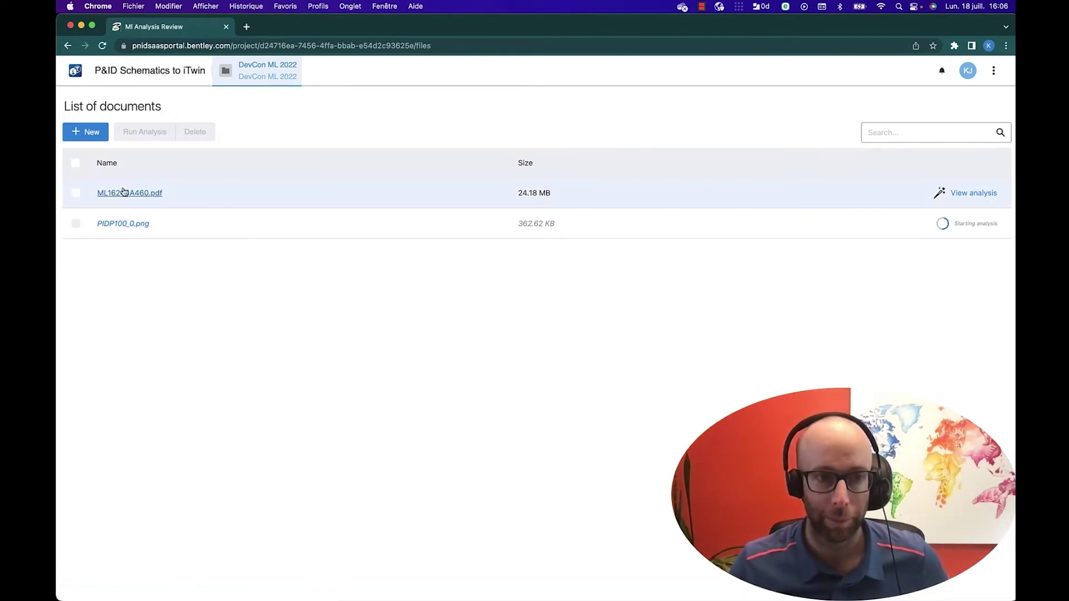
{"action": "left_click", "coordinate": [960, 193]}
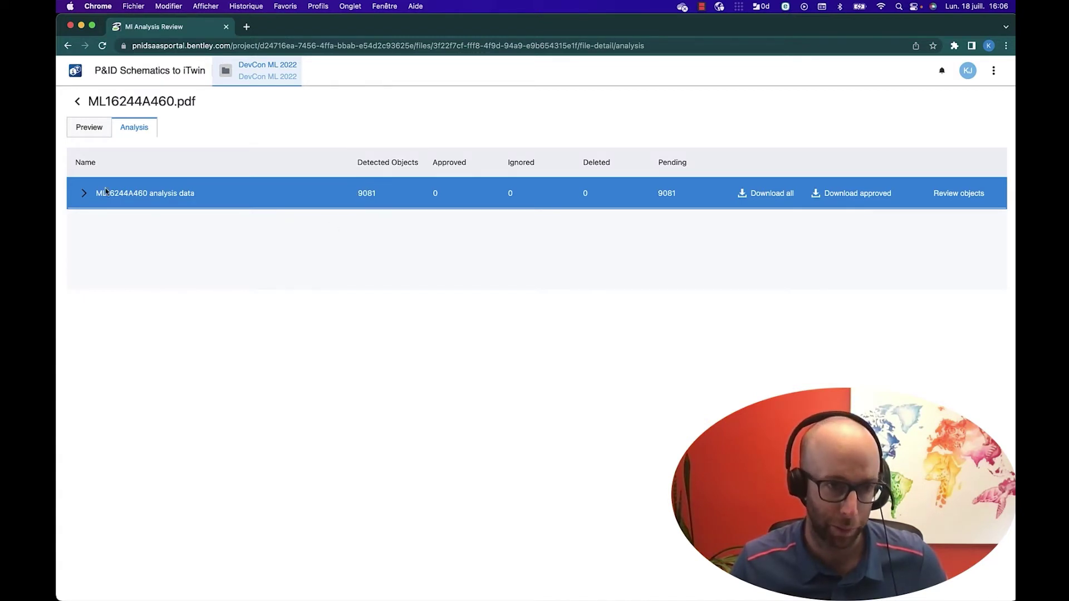
{"action": "left_click", "coordinate": [81, 195]}
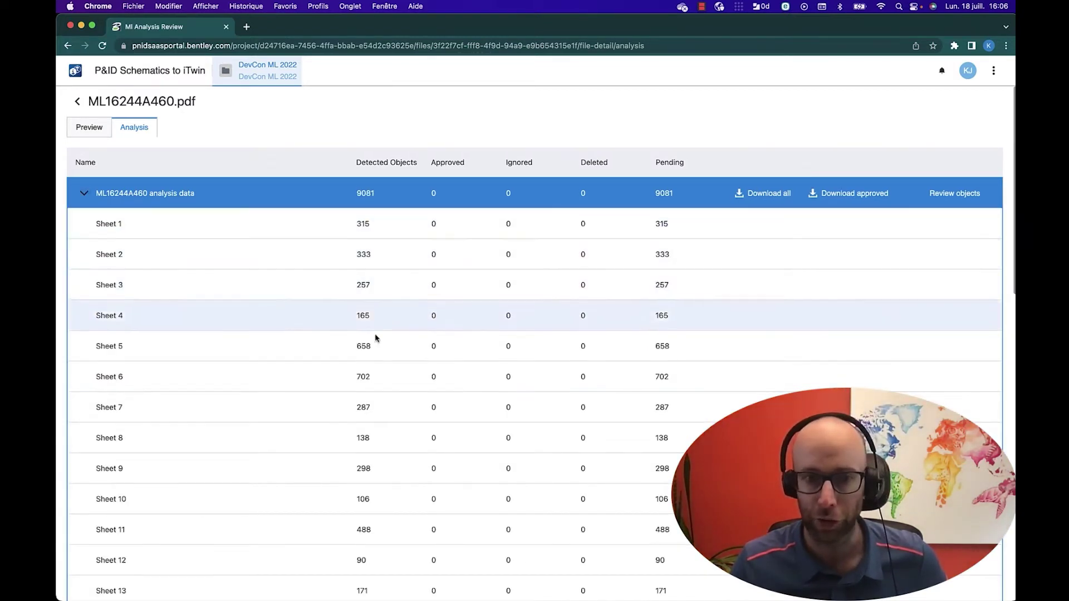
{"action": "scroll", "coordinate": [390, 412], "scroll_direction": "down", "scroll_amount": 1}
{"action": "scroll", "coordinate": [397, 417], "scroll_direction": "down", "scroll_amount": 10}
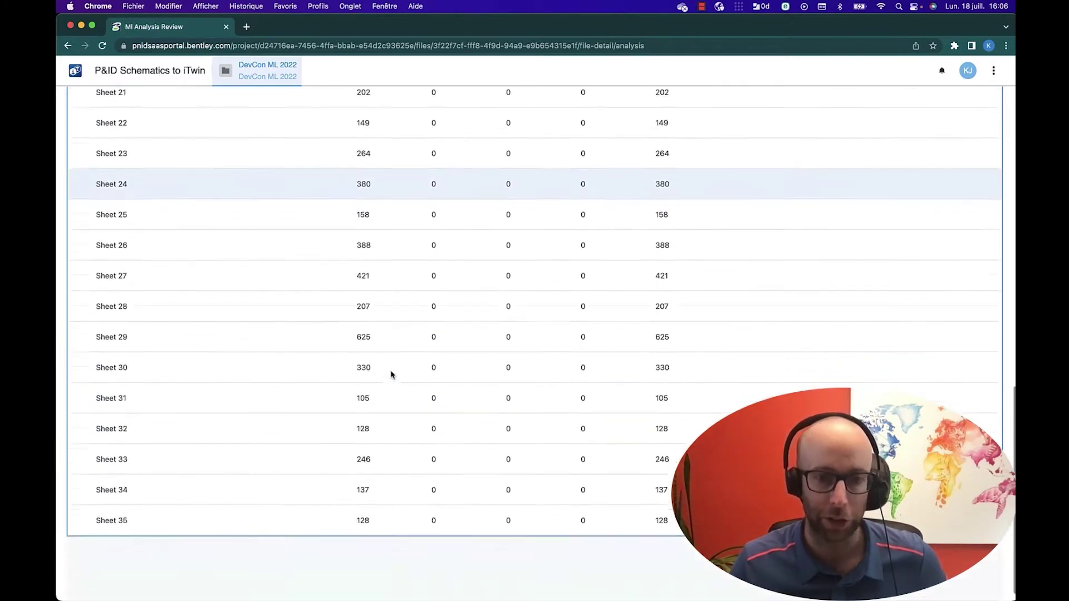
{"action": "scroll", "coordinate": [384, 323], "scroll_direction": "up", "scroll_amount": 10}
{"action": "scroll", "coordinate": [383, 323], "scroll_direction": "down", "scroll_amount": 15}
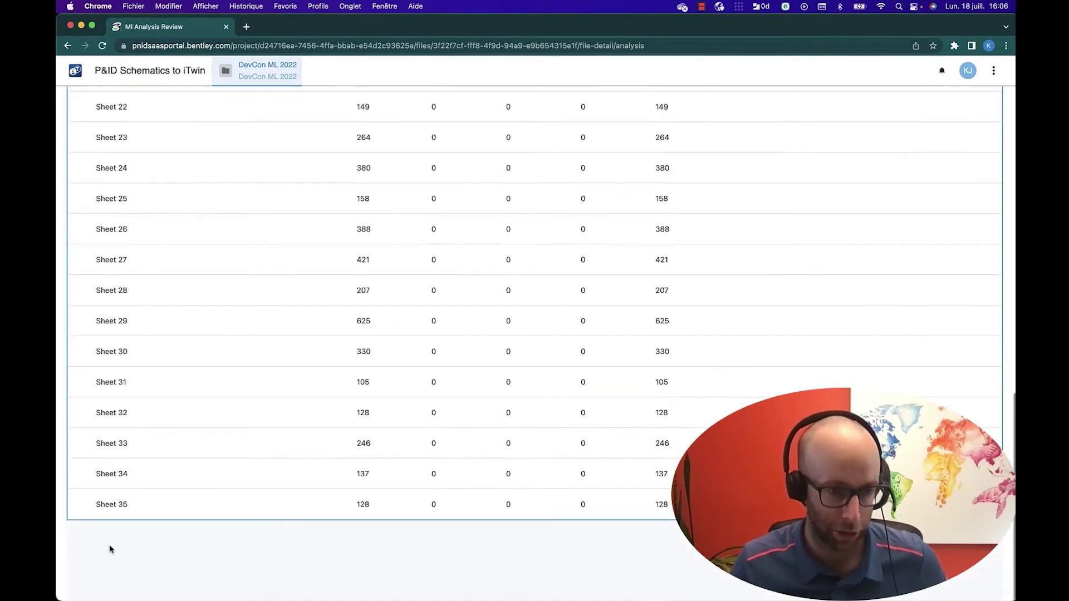
{"action": "scroll", "coordinate": [359, 370], "scroll_direction": "up", "scroll_amount": 15}
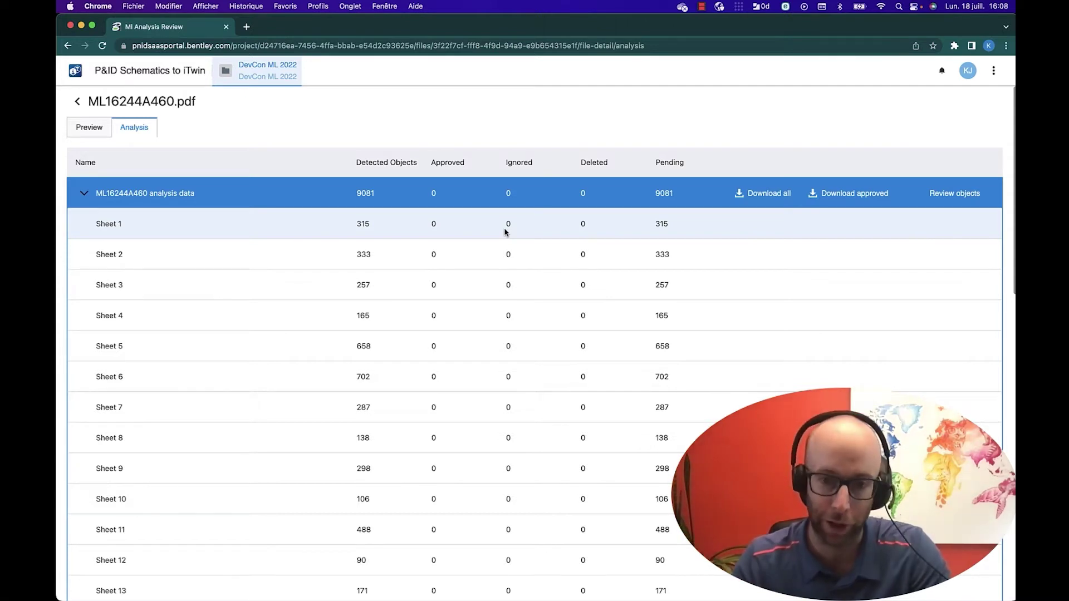
Open Review objects for ML16244A460's Sheet 1 and scroll through its component categories
{"action": "left_click", "coordinate": [959, 194]}
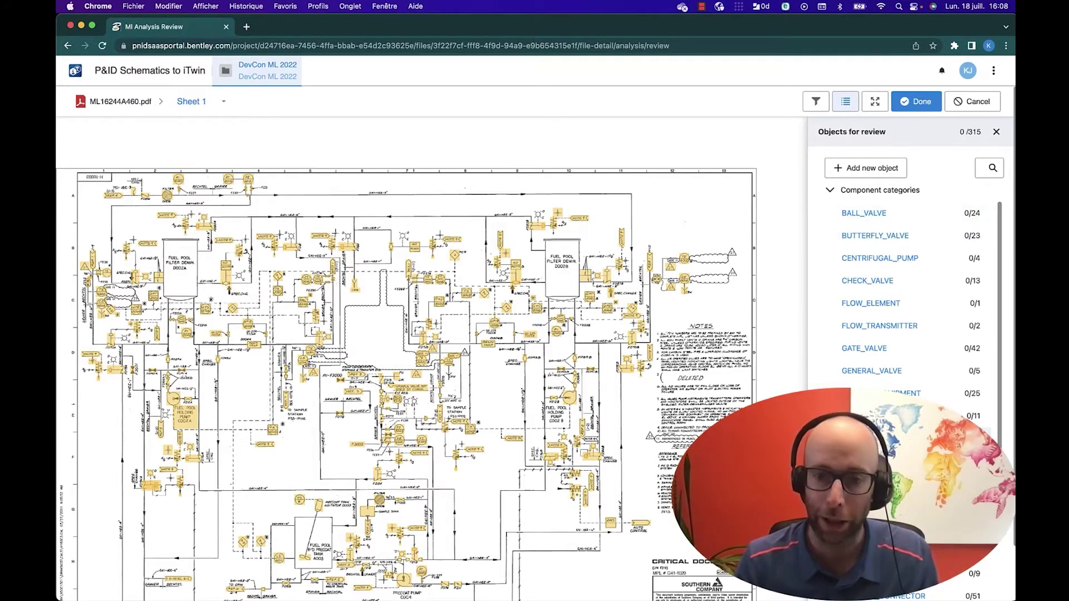
{"action": "scroll", "coordinate": [883, 334], "scroll_direction": "down", "scroll_amount": 5}
{"action": "scroll", "coordinate": [909, 243], "scroll_direction": "up", "scroll_amount": 5}
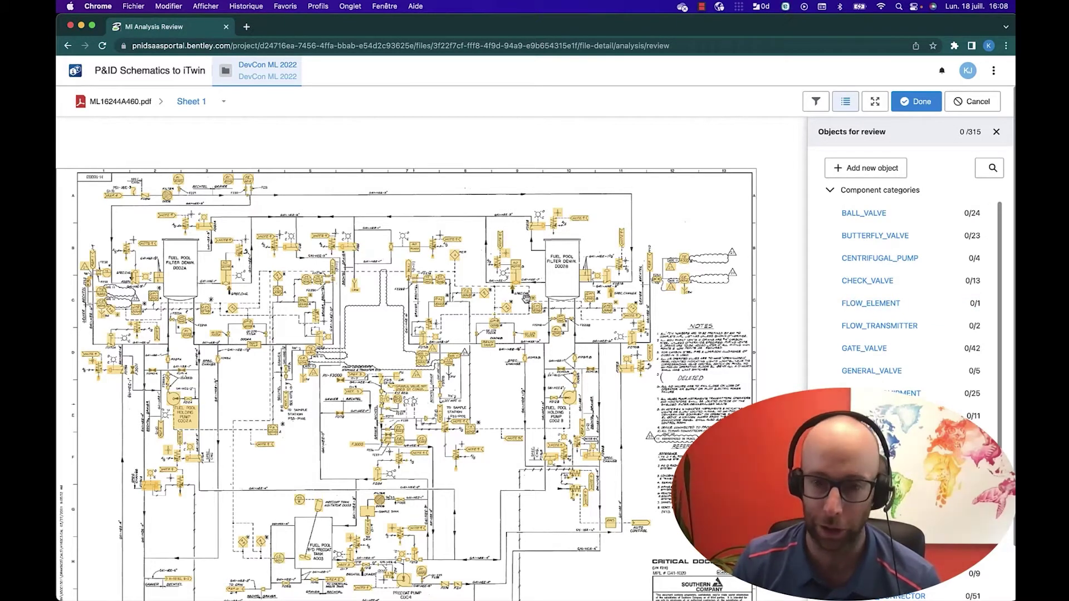
{"action": "scroll", "coordinate": [869, 373], "scroll_direction": "down", "scroll_amount": 5}
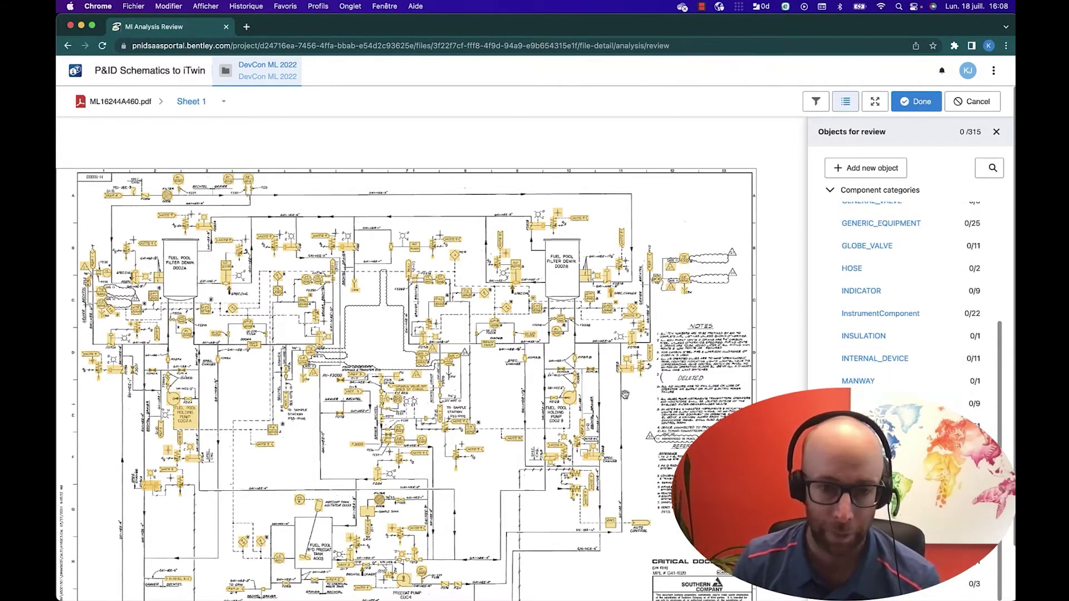
{"action": "scroll", "coordinate": [924, 314], "scroll_direction": "up", "scroll_amount": 5}
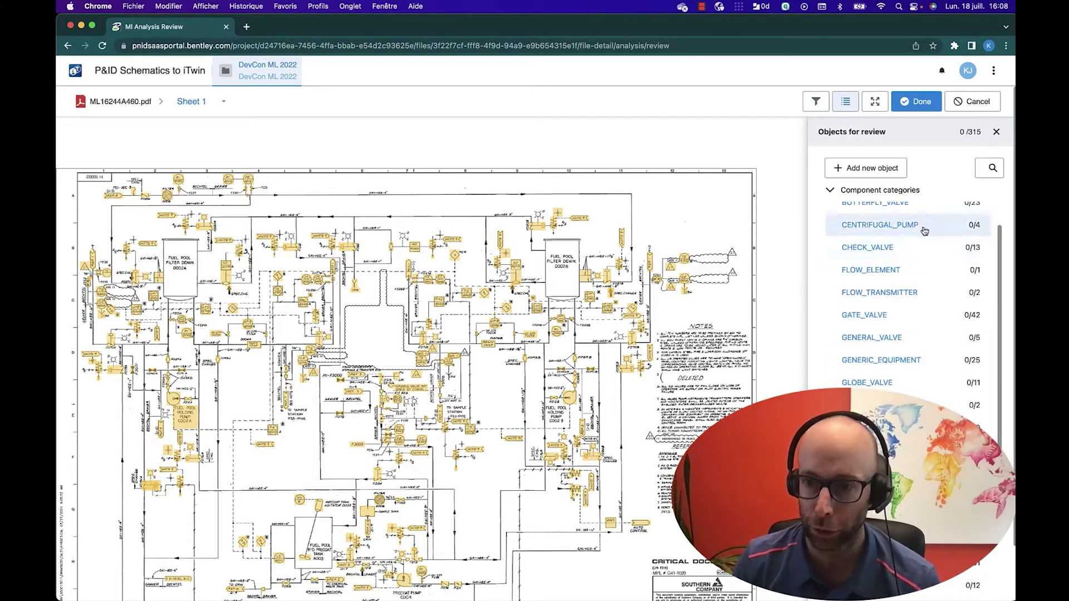
Filter Sheet 1 to the 42 GATE_VALVE objects and sort them by Tag
{"action": "left_click", "coordinate": [865, 316]}
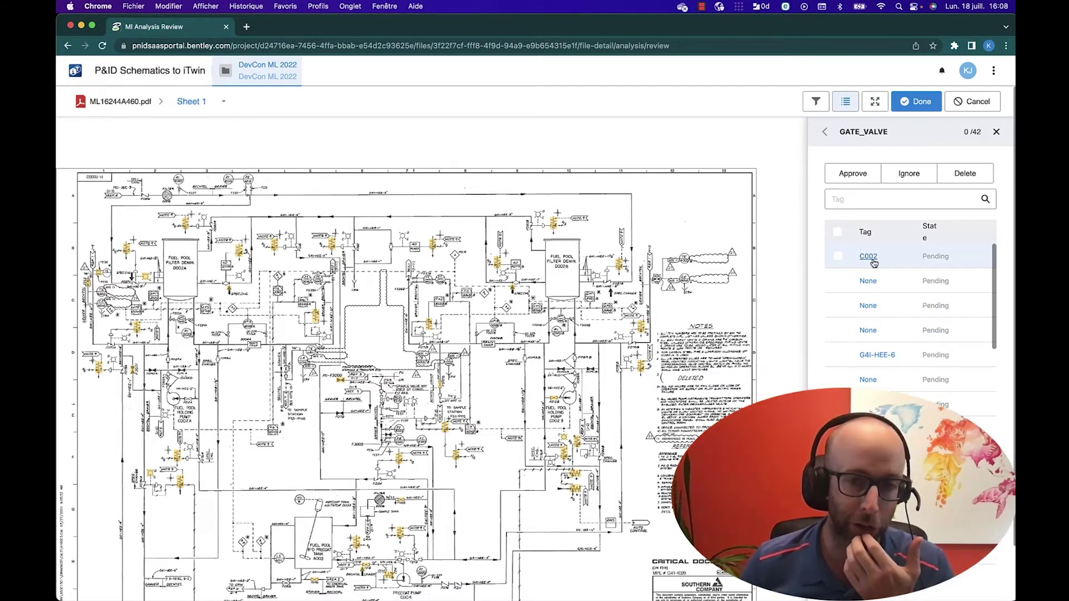
{"action": "left_click", "coordinate": [877, 234]}
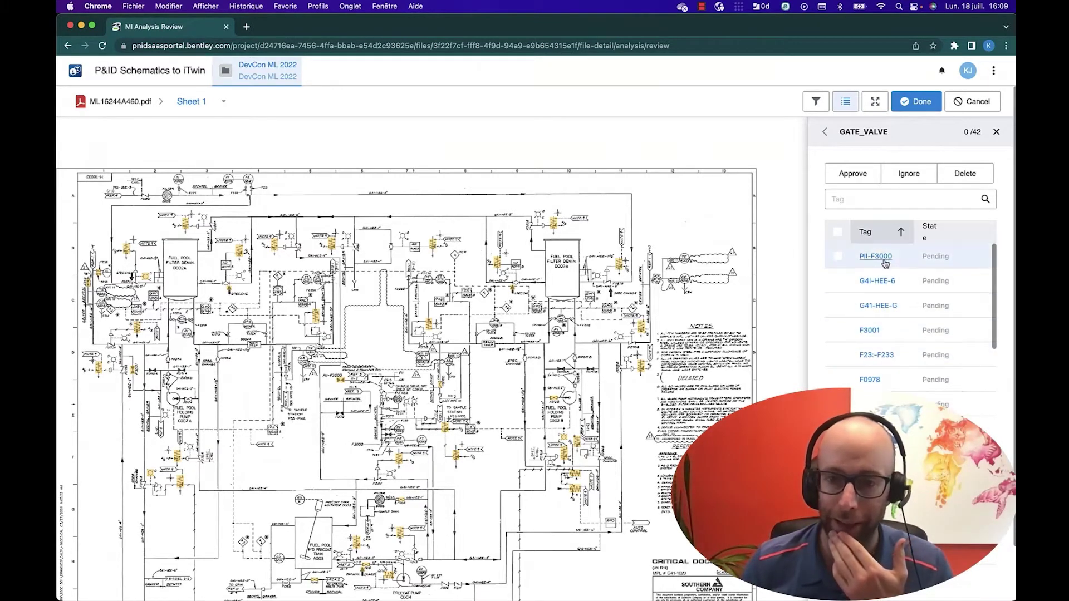
Select gate valve PII-F3000 to zoom to it and show its GATE_VALVE, 70% confidence details
{"action": "left_click", "coordinate": [889, 265]}
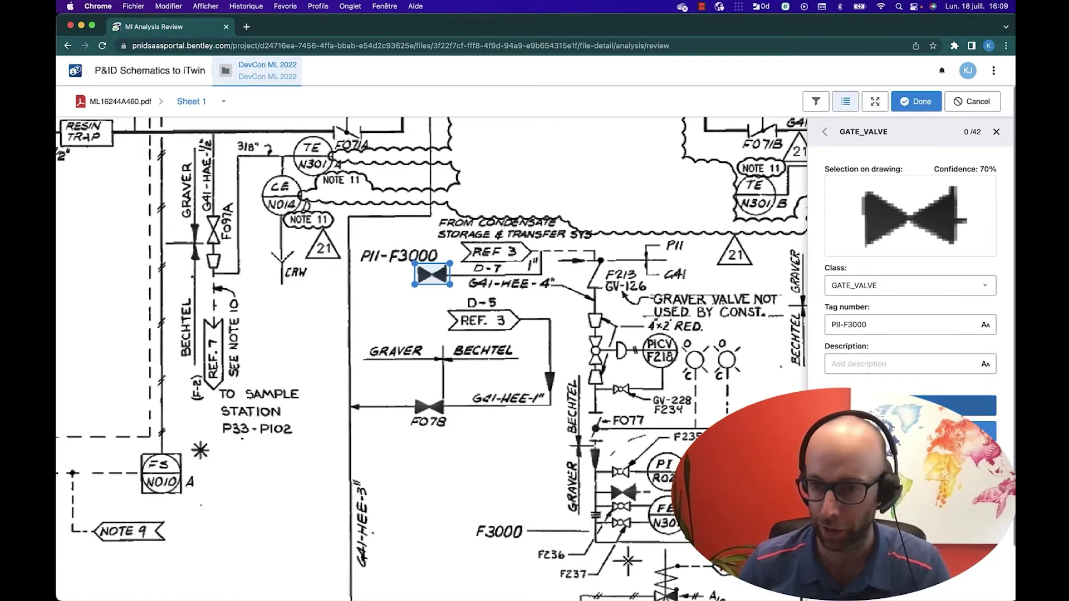
Approve gate valve PII-F3000, then fix the next tag from F0978 to F097B and approve it
{"action": "key", "text": "Return"}
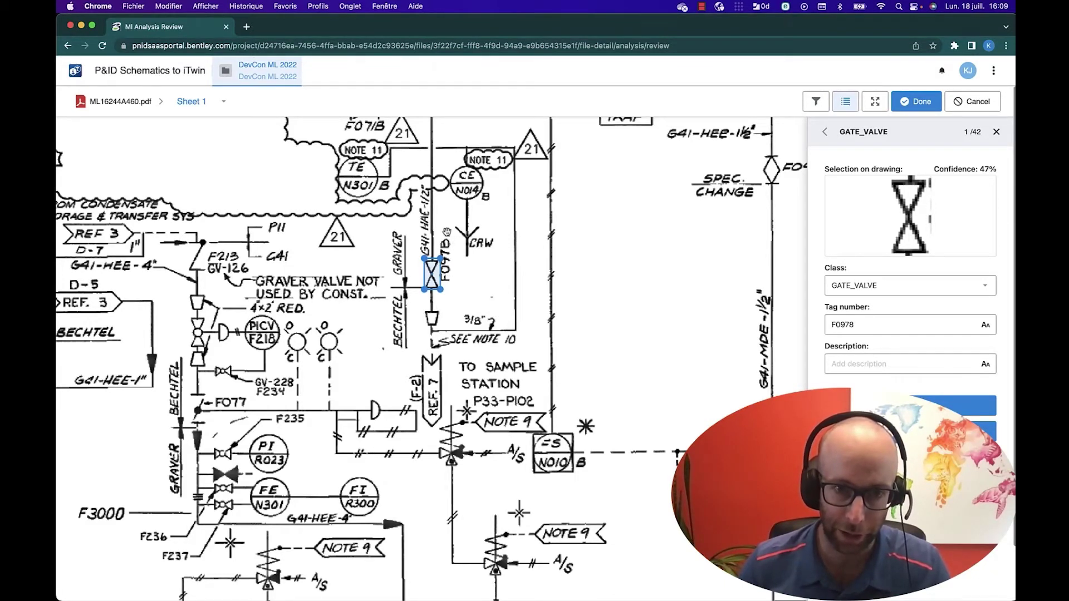
{"action": "left_click", "coordinate": [870, 326]}
{"action": "key", "text": "BackSpace"}
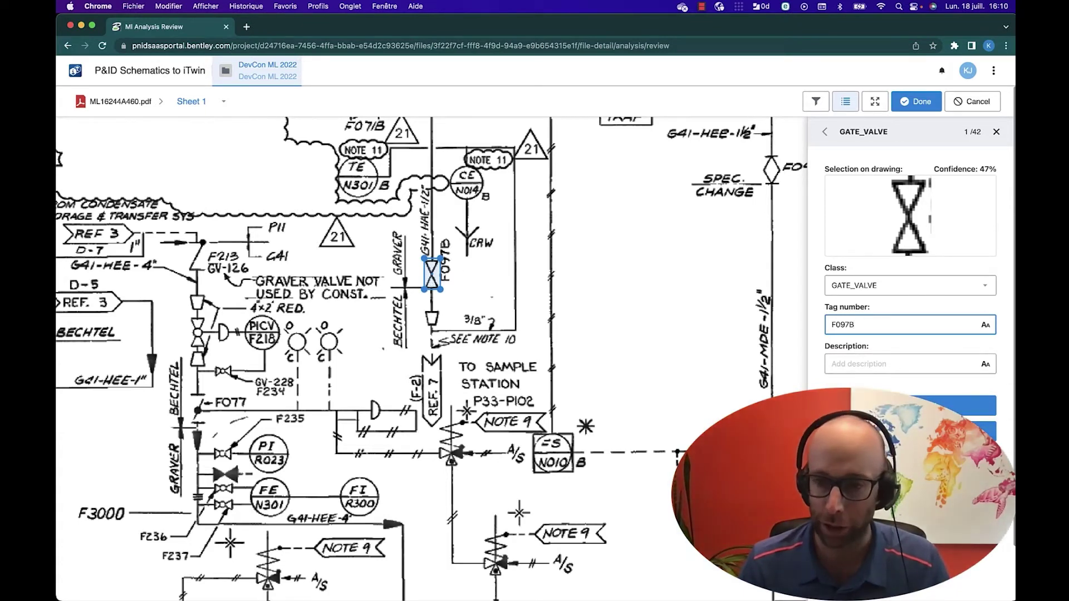
{"action": "key", "text": "Return"}
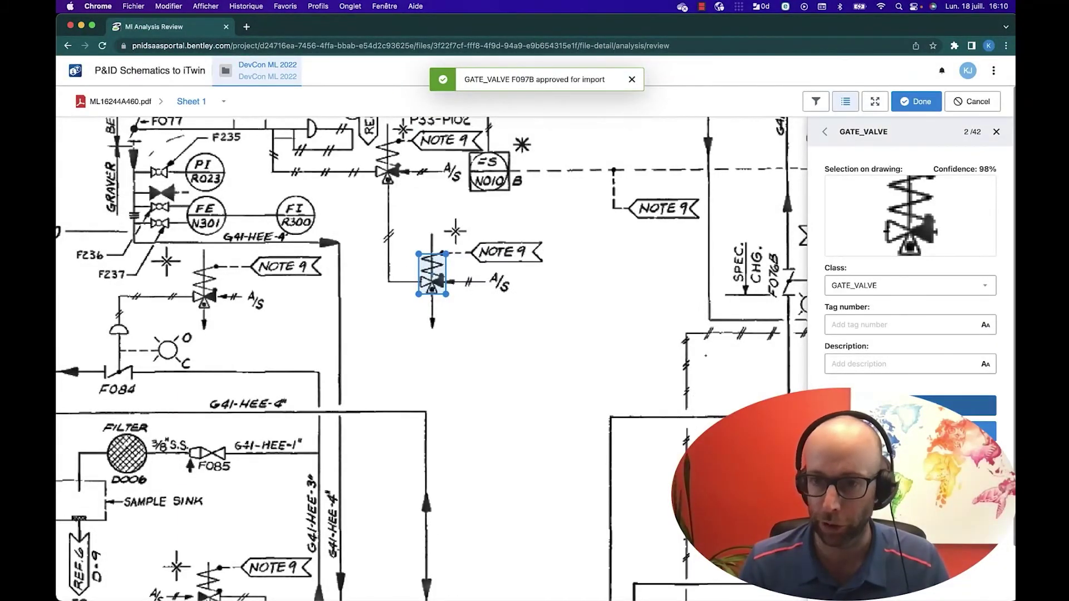
Approve nine successive gate valves, including F085, advancing the review to item 20 of 42
{"action": "key", "text": "Return"}
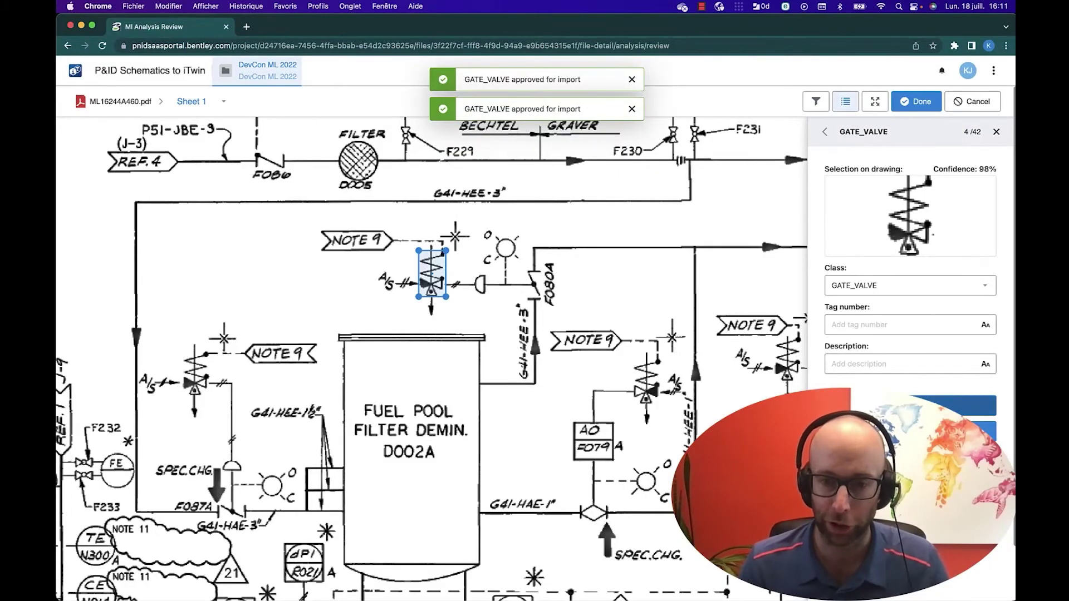
{"action": "key", "text": "Return"}
{"action": "key", "text": "Return"}
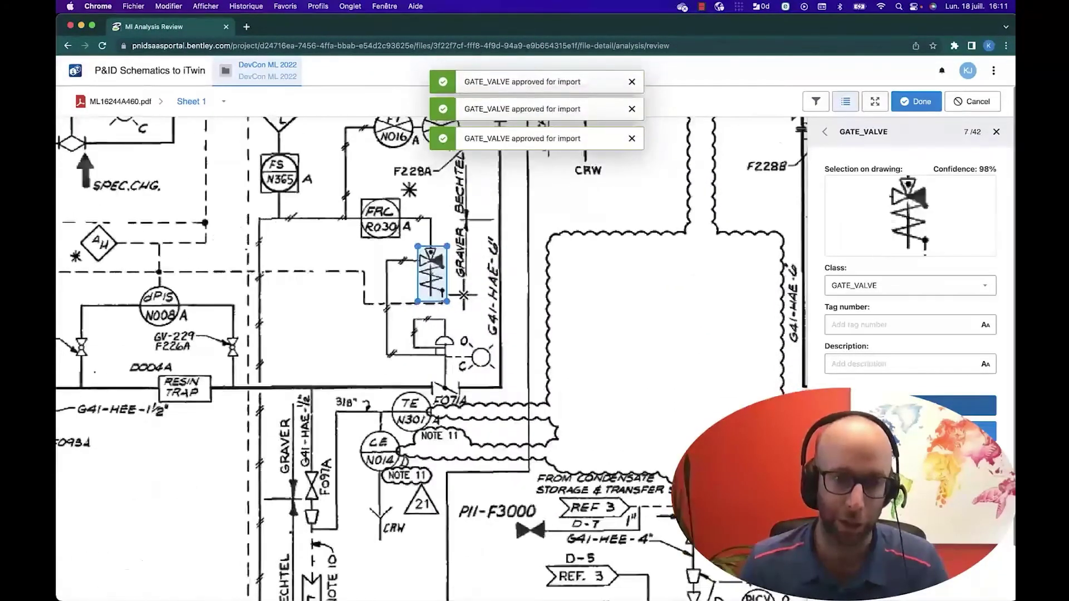
{"action": "key", "text": "Return"}
{"action": "key", "text": "Return"}
{"action": "key", "text": "Return"}
{"action": "key", "text": "Return"}
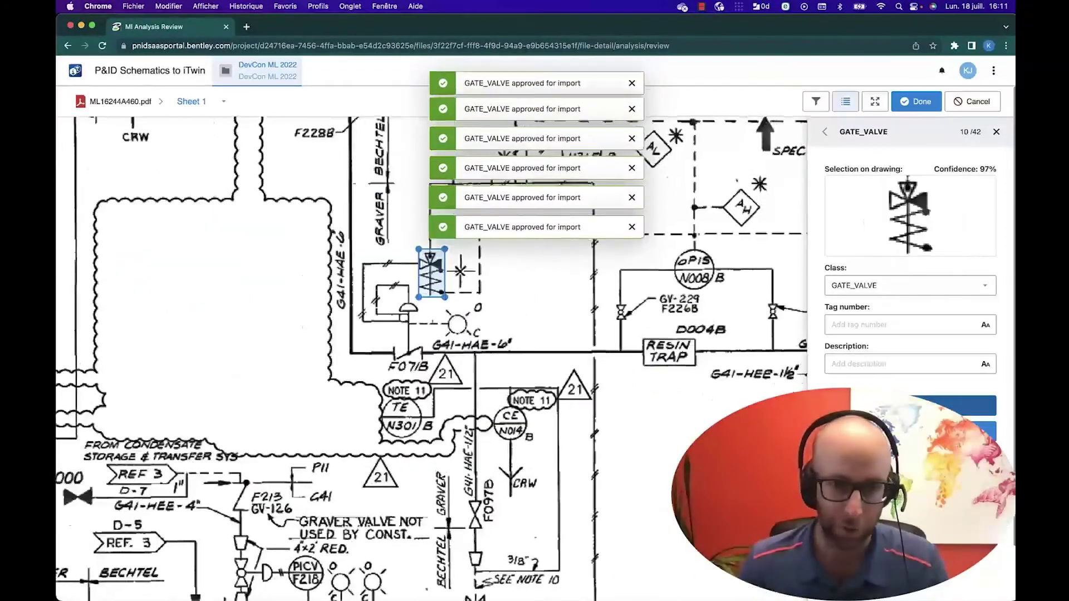
{"action": "key", "text": "Return"}
{"action": "key", "text": "Return"}
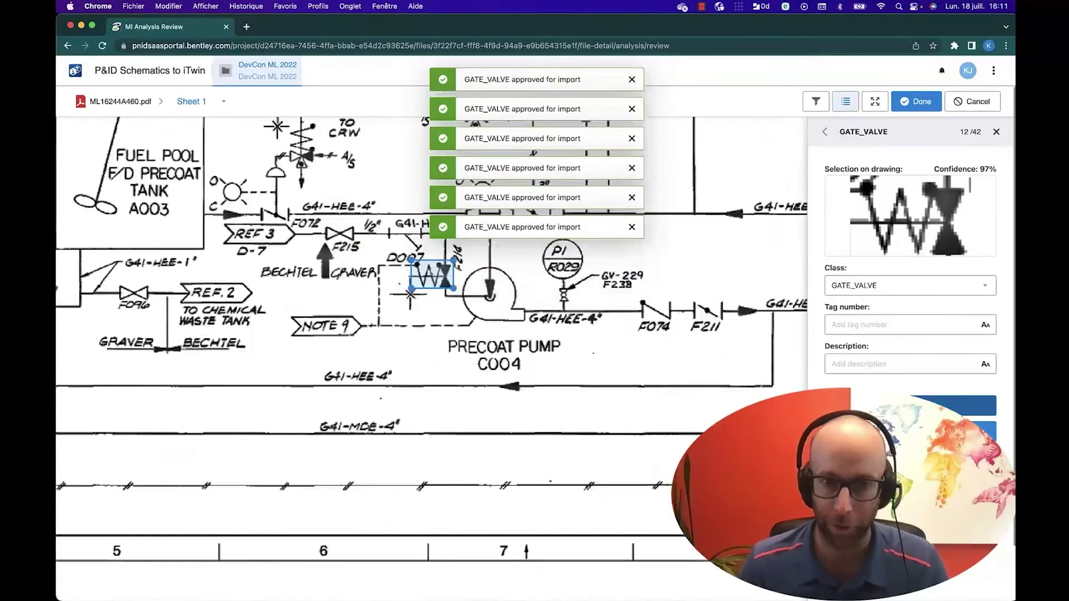
{"action": "key", "text": "Return"}
{"action": "key", "text": "Return"}
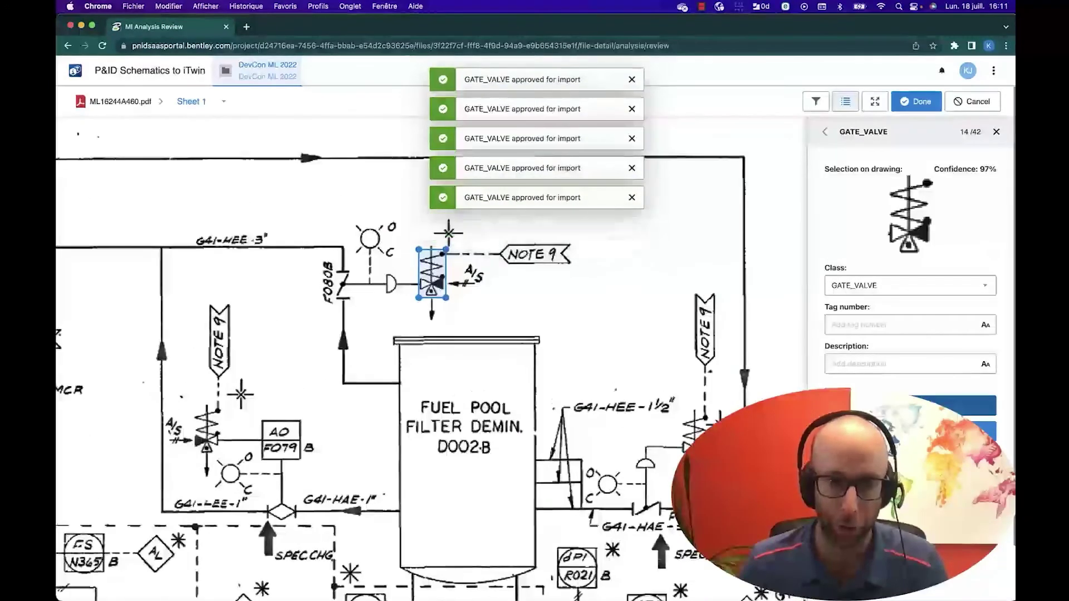
{"action": "key", "text": "Return"}
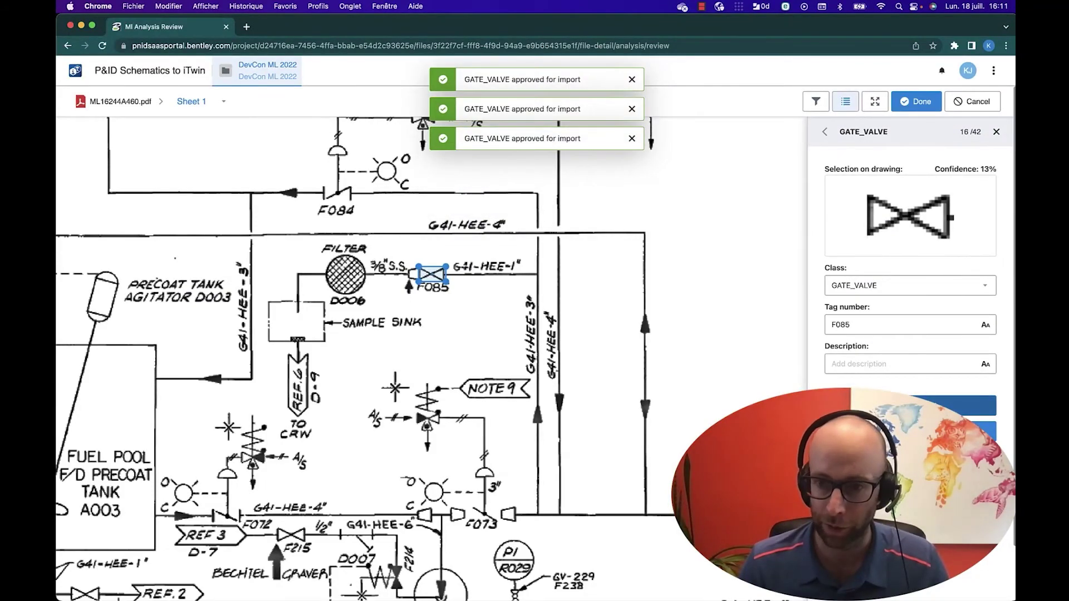
{"action": "key", "text": "Return"}
{"action": "key", "text": "Return"}
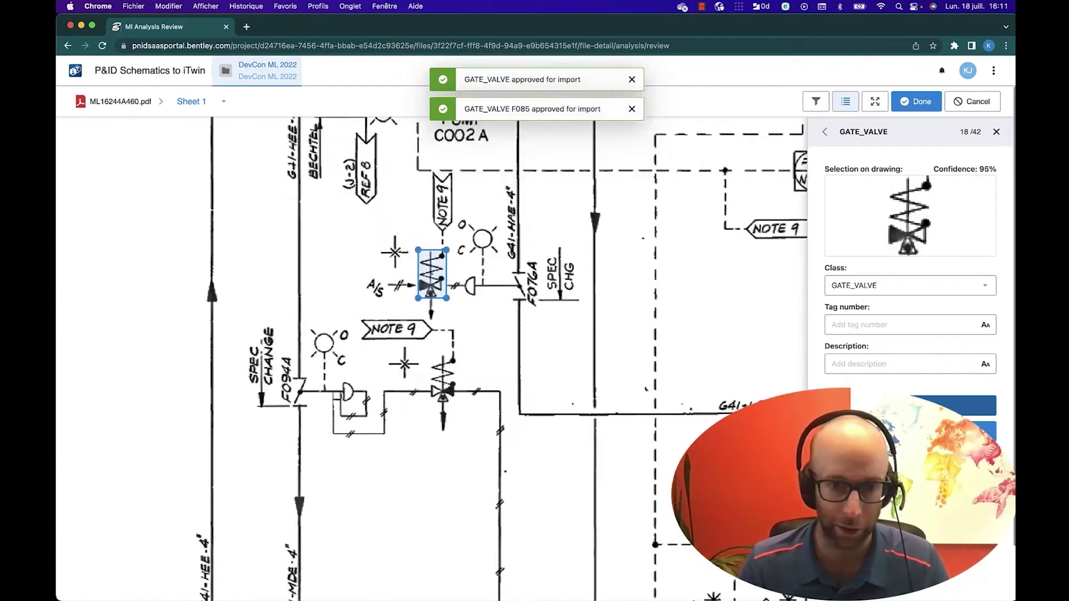
{"action": "key", "text": "Return"}
{"action": "key", "text": "Return"}
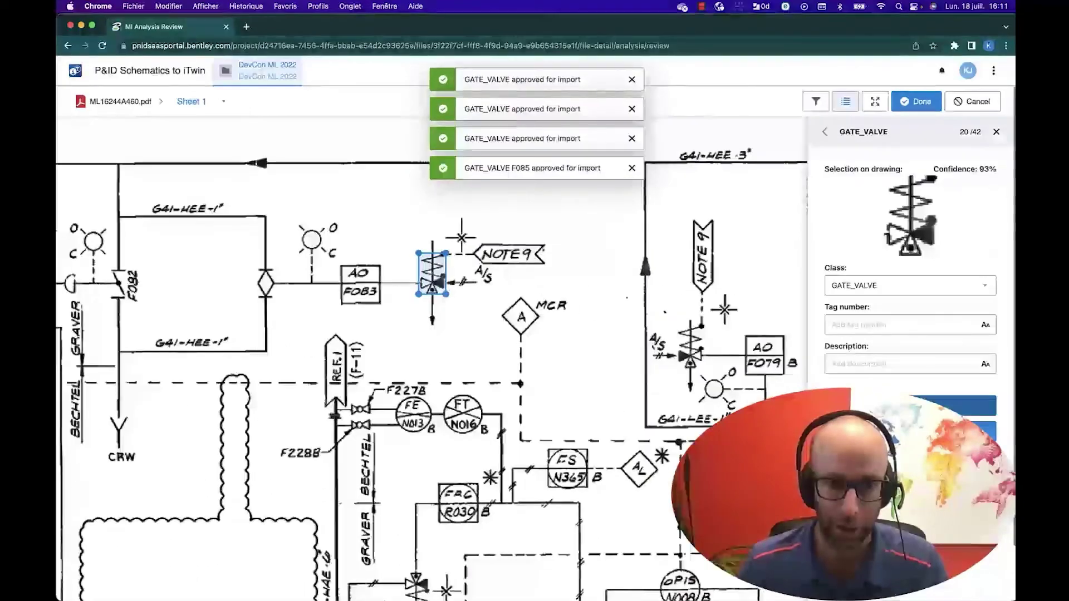
{"action": "key", "text": "Return"}
{"action": "key", "text": "Return"}
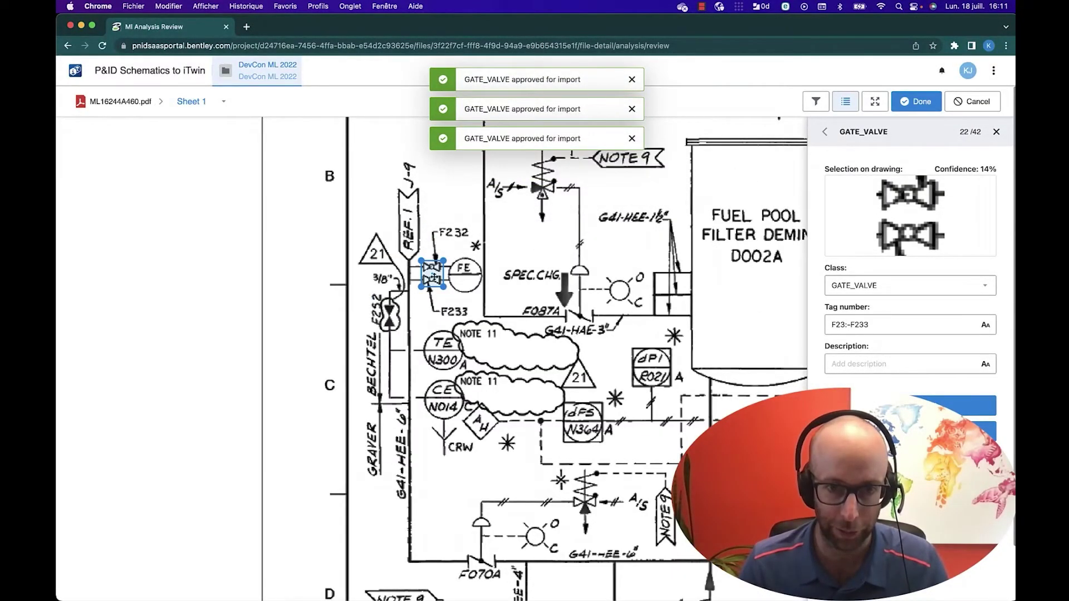
Shrink the detection box to the top valve and correct its tag from F23:-F233 to F232
{"action": "scroll", "coordinate": [431, 278], "scroll_direction": "up", "scroll_amount": 3}
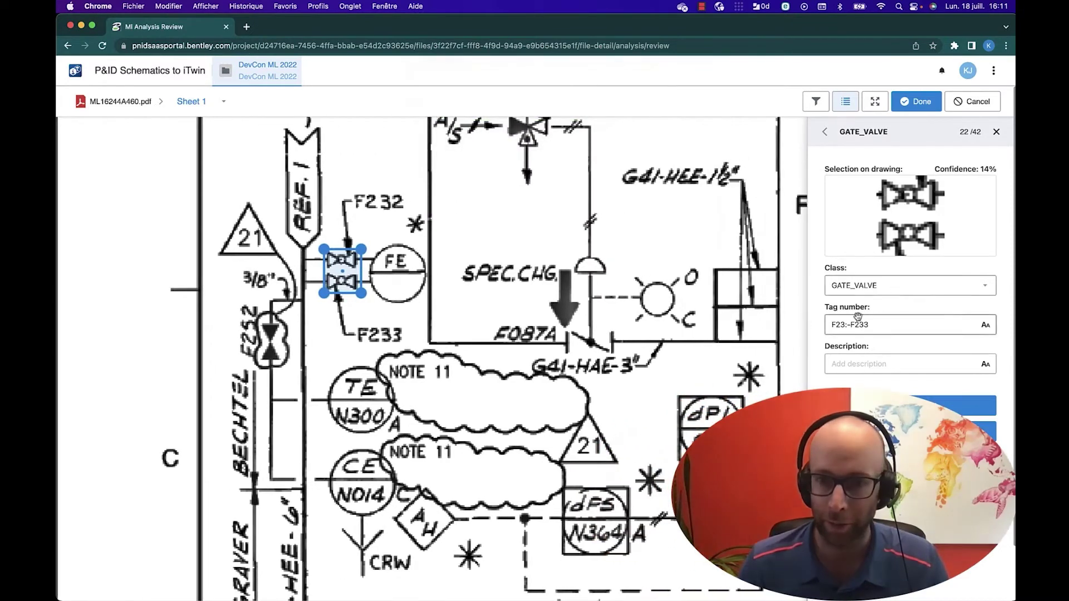
{"action": "scroll", "coordinate": [302, 264], "scroll_direction": "down", "scroll_amount": 2}
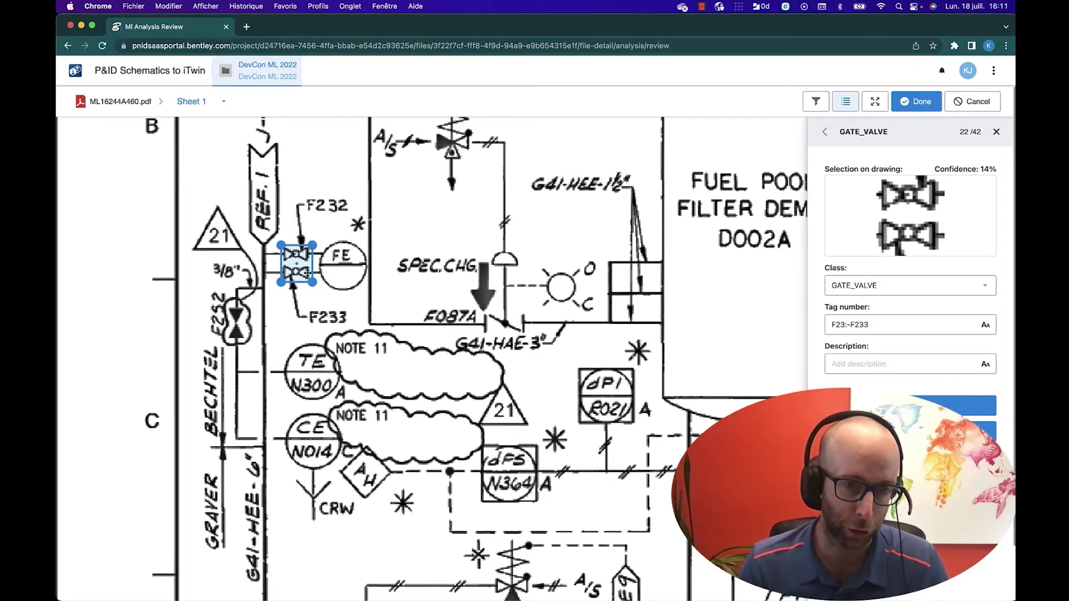
{"action": "left_click_drag", "start_coordinate": [314, 283], "coordinate": [310, 262]}
{"action": "scroll", "coordinate": [311, 262], "scroll_direction": "down", "scroll_amount": 2}
{"action": "scroll", "coordinate": [310, 262], "scroll_direction": "down", "scroll_amount": 1}
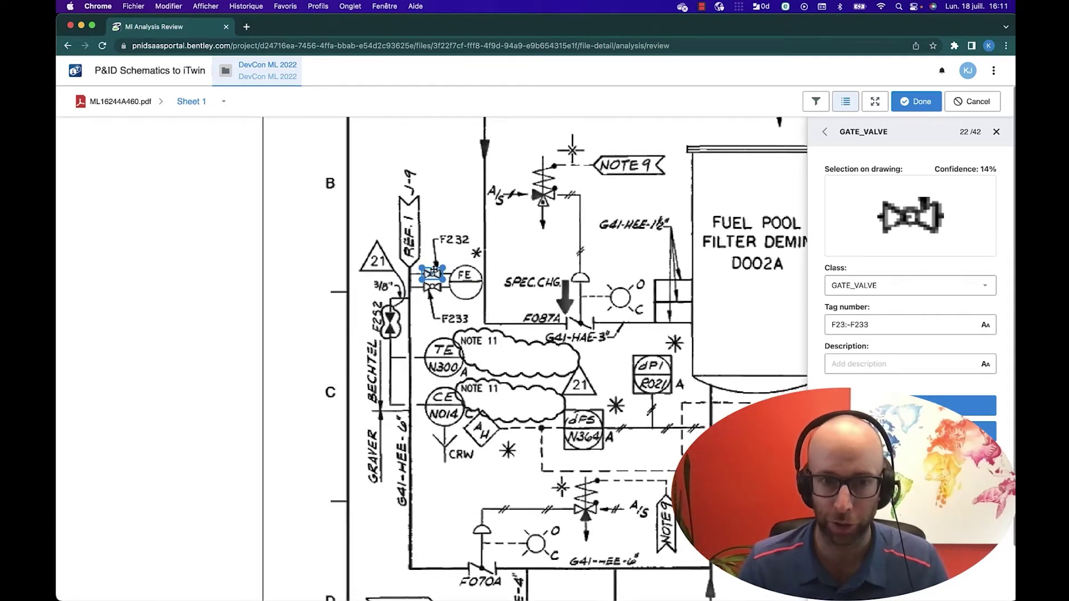
{"action": "left_click", "coordinate": [890, 326]}
{"action": "left_click_drag", "start_coordinate": [891, 326], "coordinate": [846, 323]}
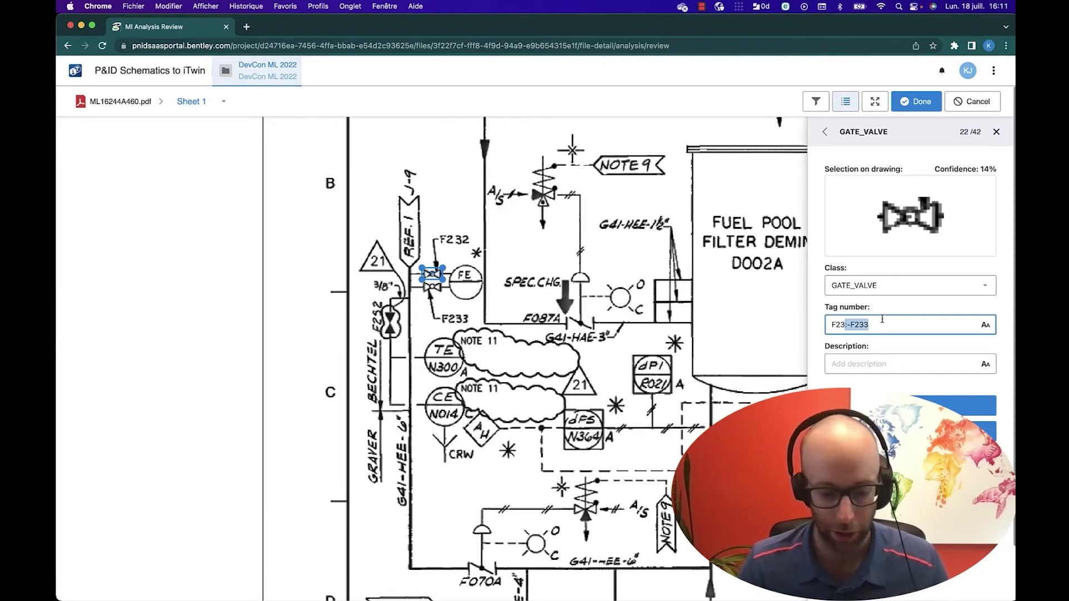
{"action": "type", "text": "2"}
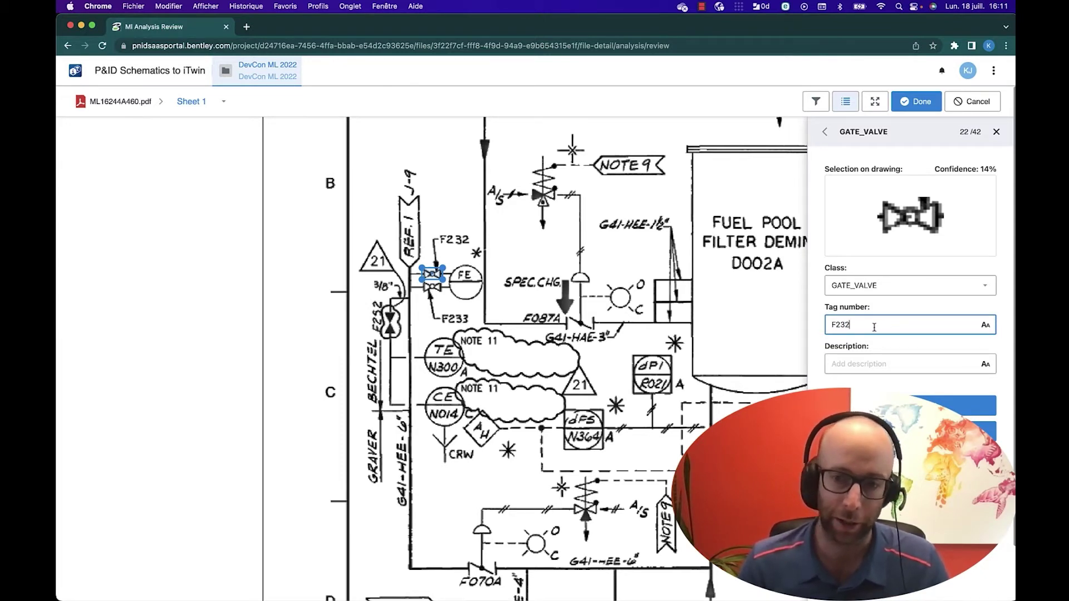
Reclassify F232 as BALL_VALVE and approve it for import
{"action": "left_click", "coordinate": [878, 285]}
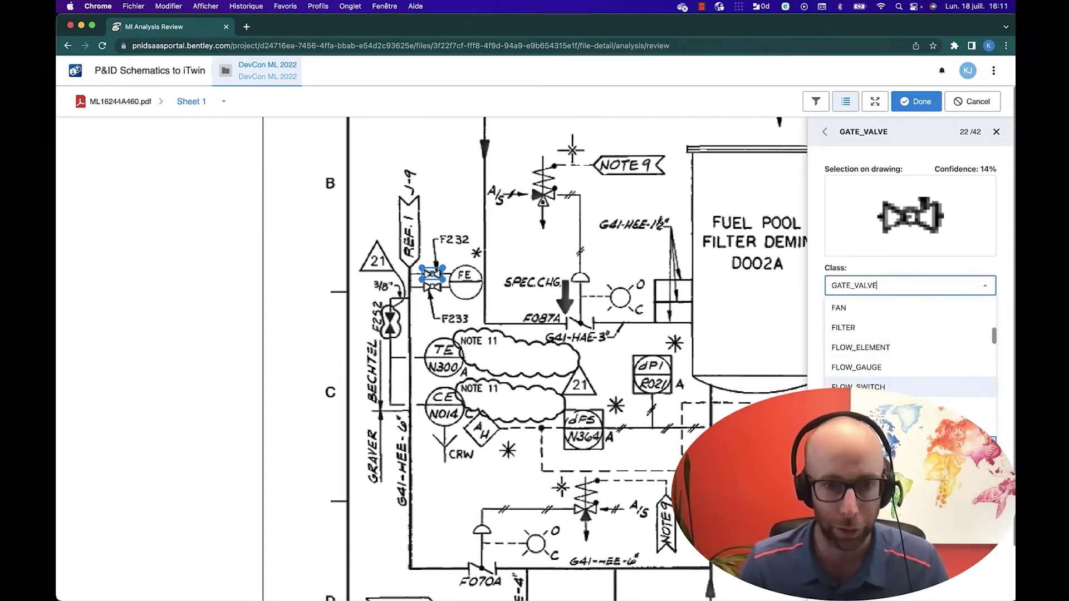
{"action": "scroll", "coordinate": [911, 345], "scroll_direction": "down", "scroll_amount": 5}
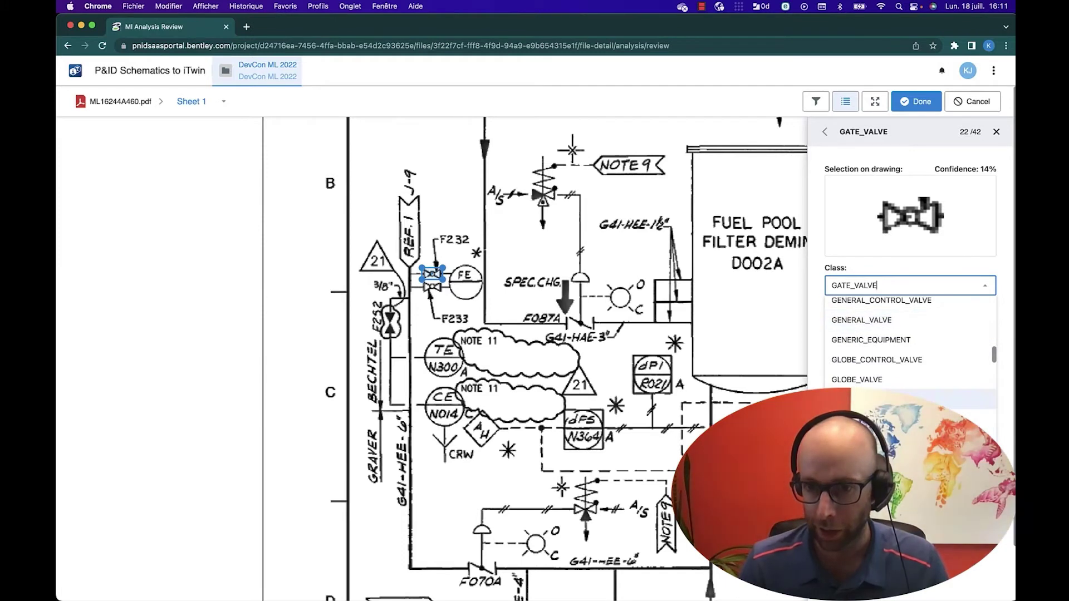
{"action": "scroll", "coordinate": [879, 375], "scroll_direction": "up", "scroll_amount": 10}
{"action": "left_click", "coordinate": [880, 368]}
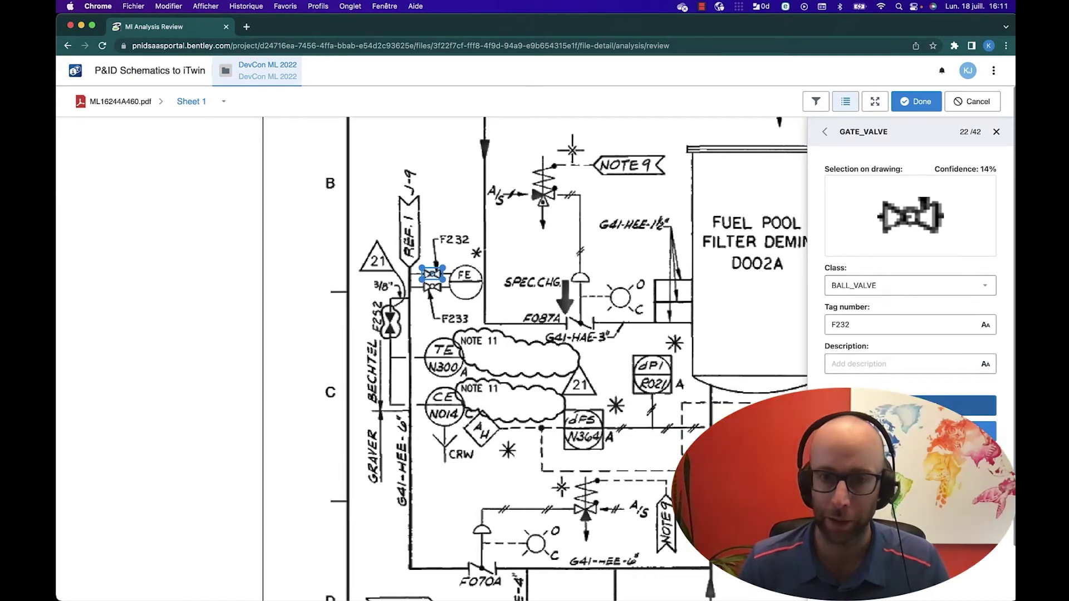
{"action": "left_click", "coordinate": [929, 405]}
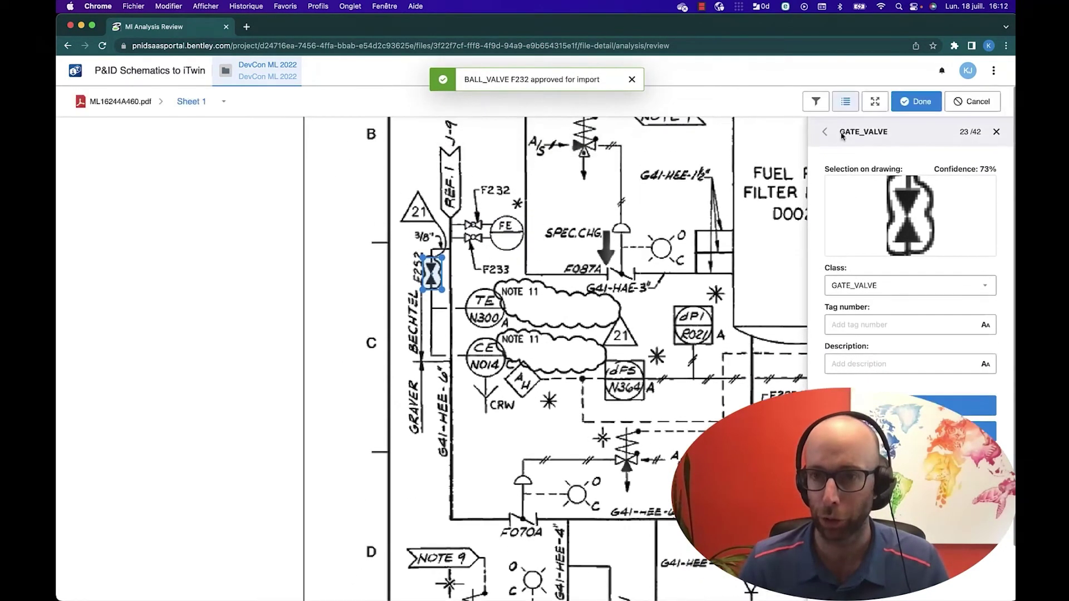
Draw a new BALL_VALVE box around the missed lower valve, tag it F233, and approve it
{"action": "left_click", "coordinate": [832, 134]}
{"action": "left_click", "coordinate": [827, 132]}
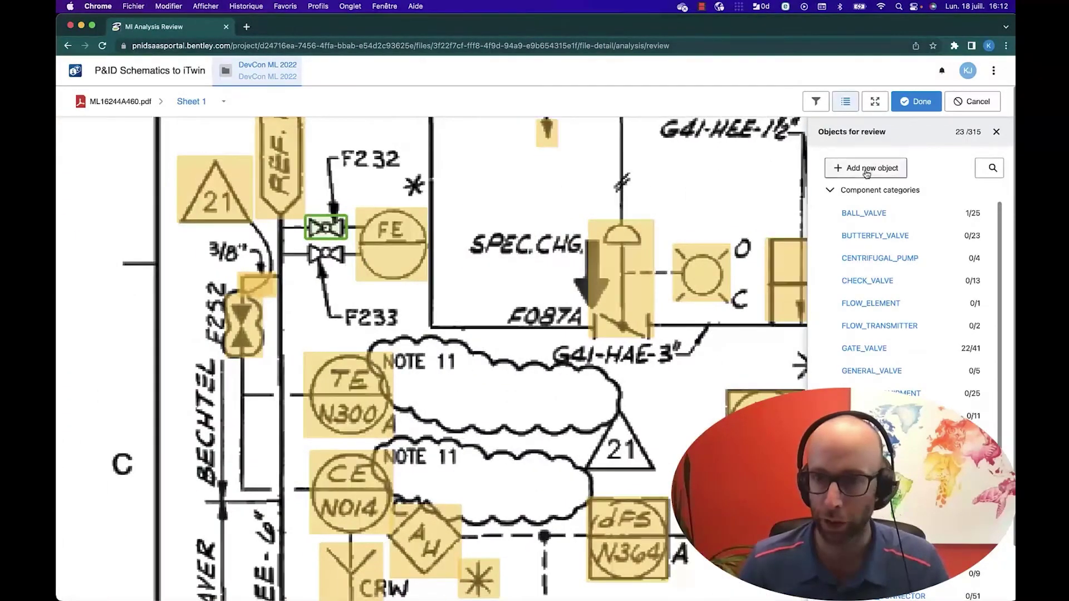
{"action": "left_click", "coordinate": [854, 168]}
{"action": "left_click_drag", "start_coordinate": [307, 244], "coordinate": [347, 265]}
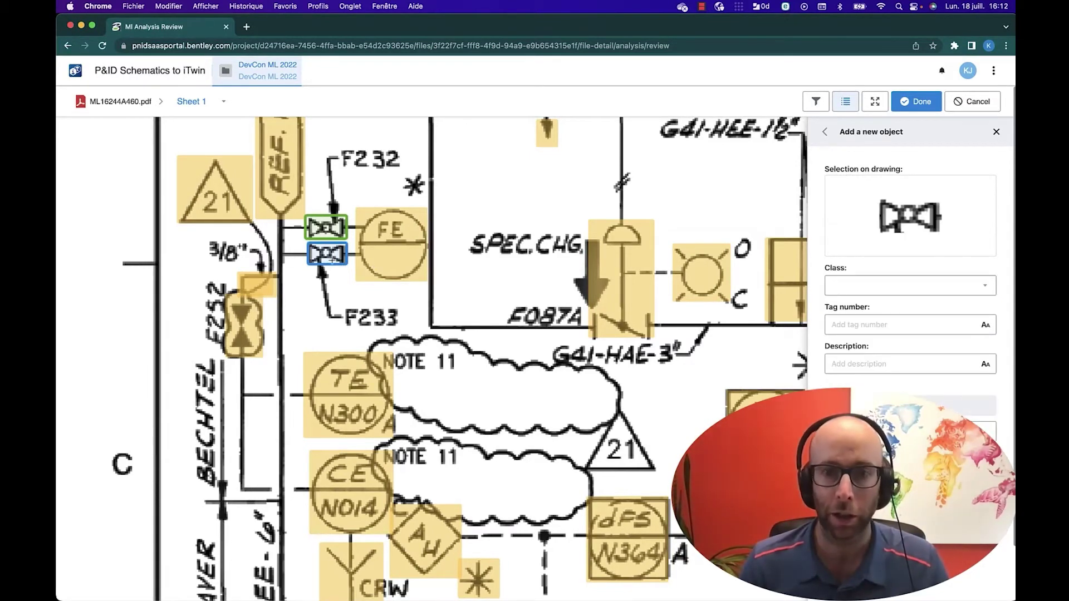
{"action": "left_click", "coordinate": [881, 287]}
{"action": "left_click", "coordinate": [876, 366]}
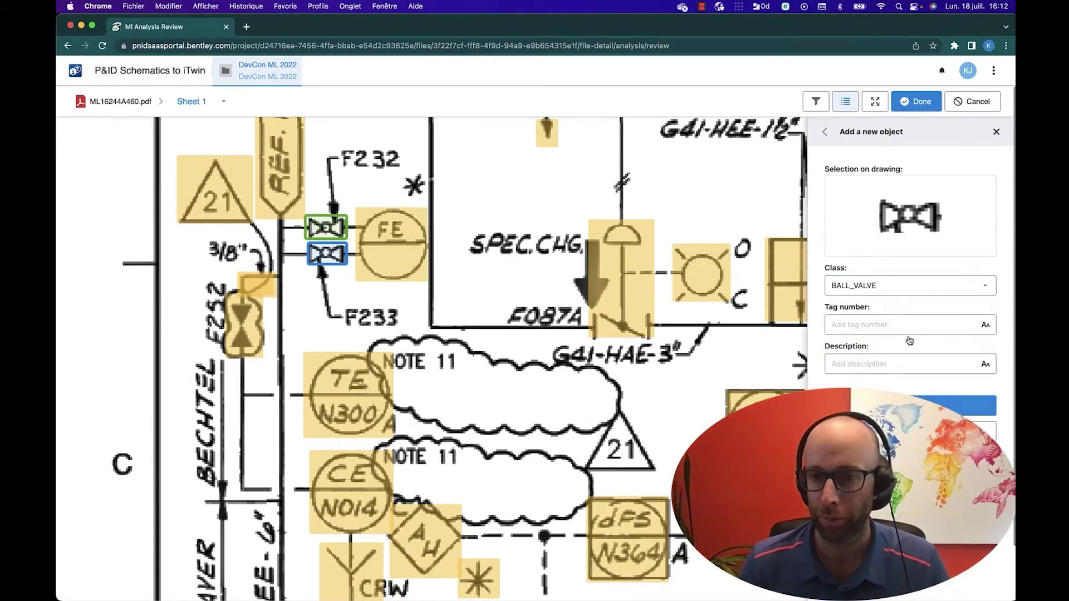
{"action": "left_click", "coordinate": [893, 324]}
{"action": "type", "text": "F233"}
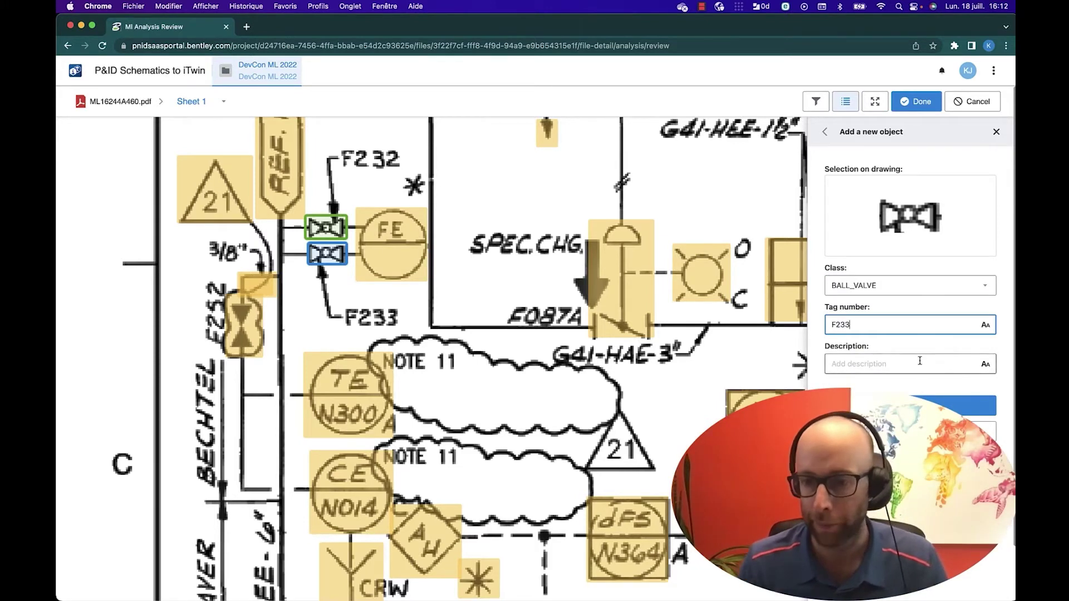
{"action": "left_click", "coordinate": [946, 406]}
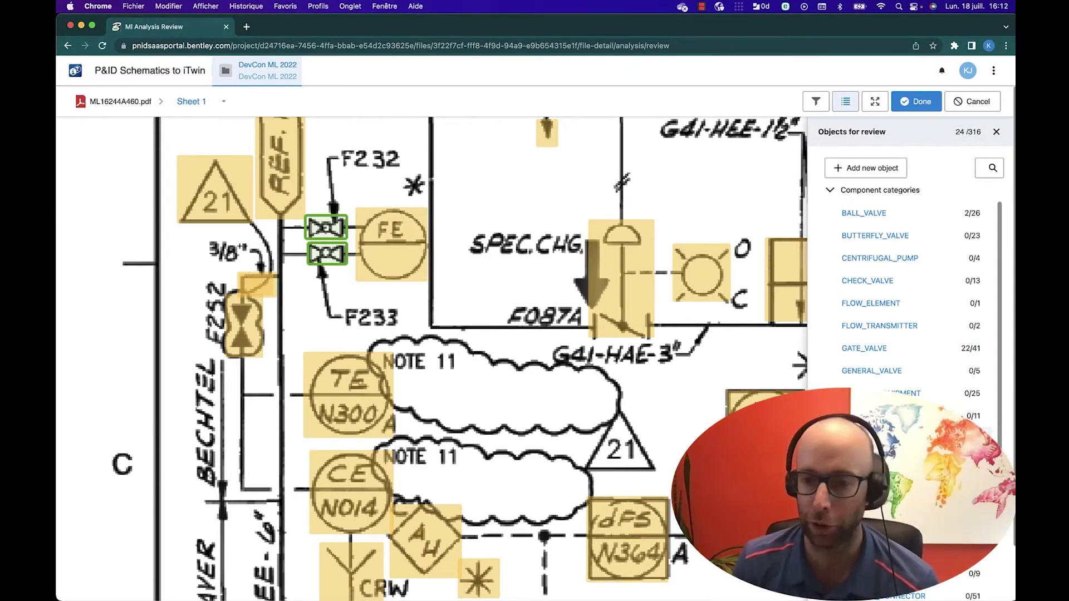
Bring up the 17 PIPE_REDUCER detections and pan across the sheet to see where they sit
{"action": "scroll", "coordinate": [946, 421], "scroll_direction": "down", "scroll_amount": 5}
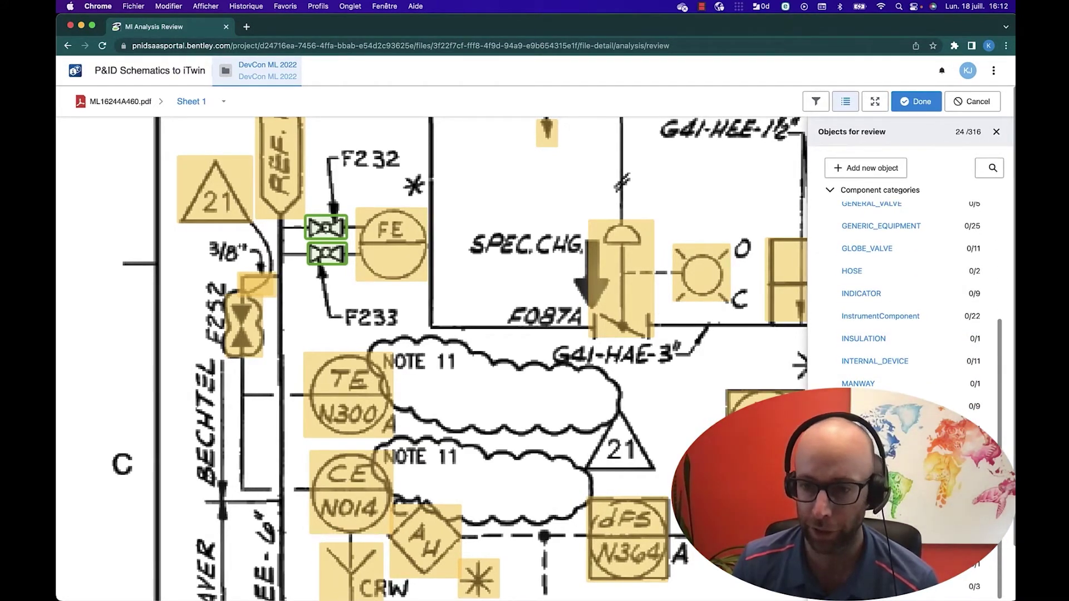
{"action": "scroll", "coordinate": [395, 419], "scroll_direction": "down", "scroll_amount": 5}
{"action": "scroll", "coordinate": [497, 295], "scroll_direction": "up", "scroll_amount": 5}
{"action": "scroll", "coordinate": [496, 295], "scroll_direction": "down", "scroll_amount": 5}
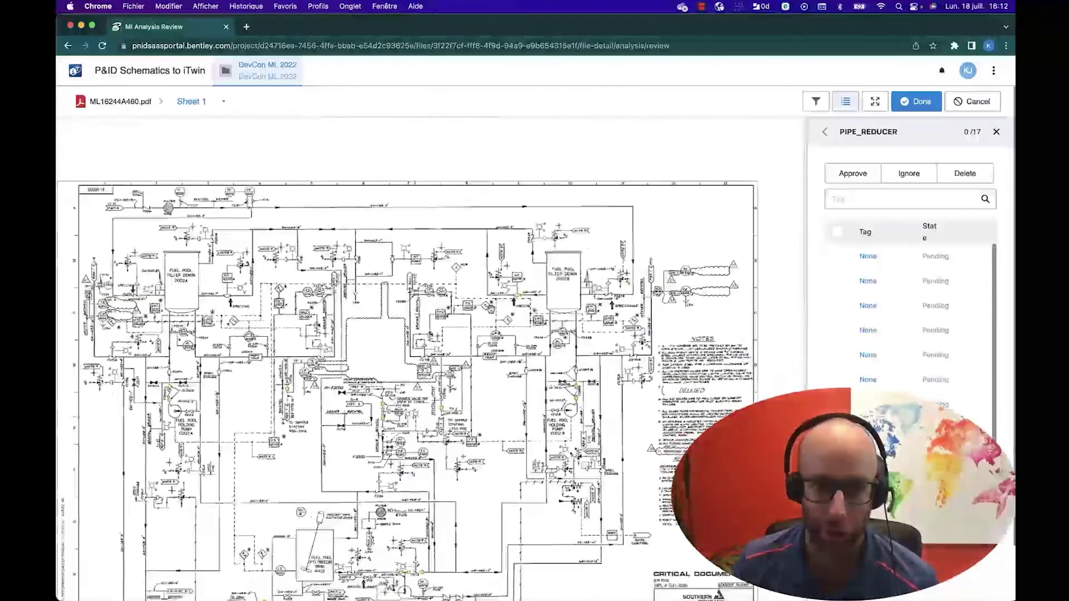
{"action": "scroll", "coordinate": [435, 234], "scroll_direction": "up", "scroll_amount": 5}
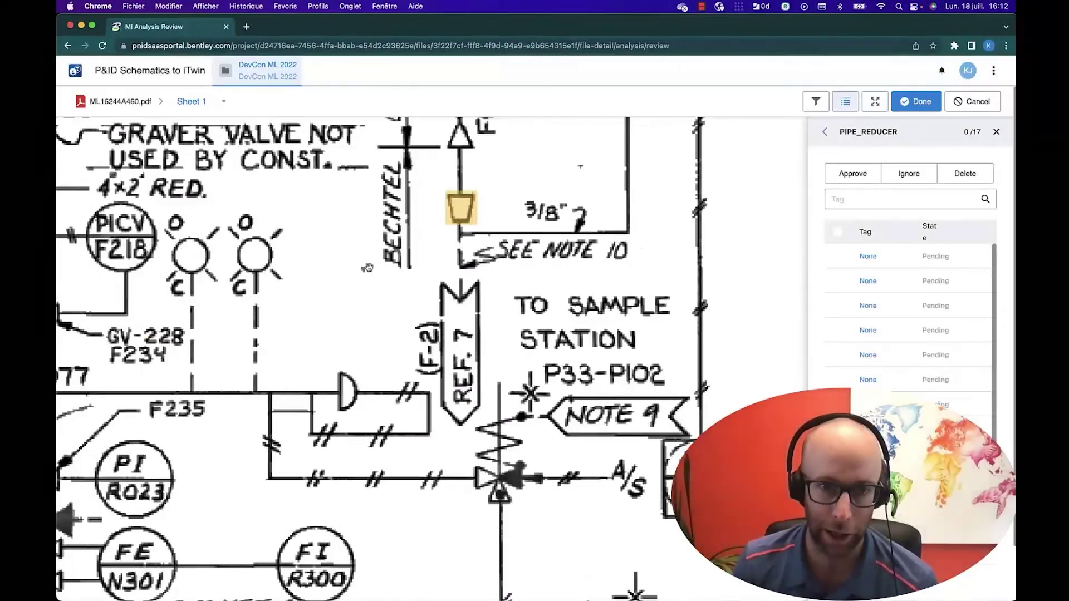
{"action": "left_click_drag", "start_coordinate": [435, 233], "coordinate": [613, 256]}
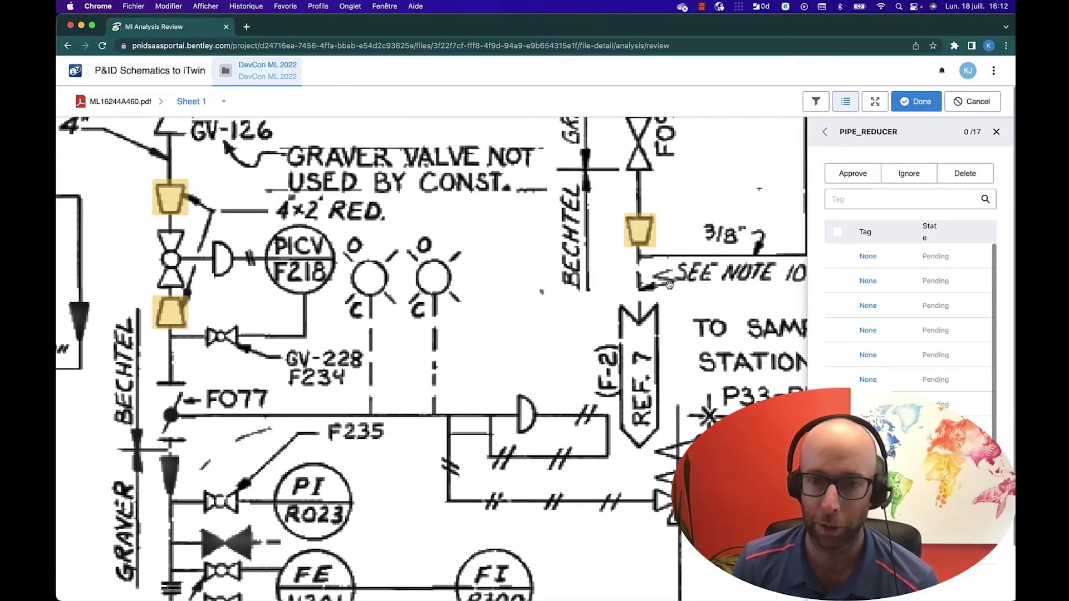
{"action": "scroll", "coordinate": [669, 285], "scroll_direction": "down", "scroll_amount": 5}
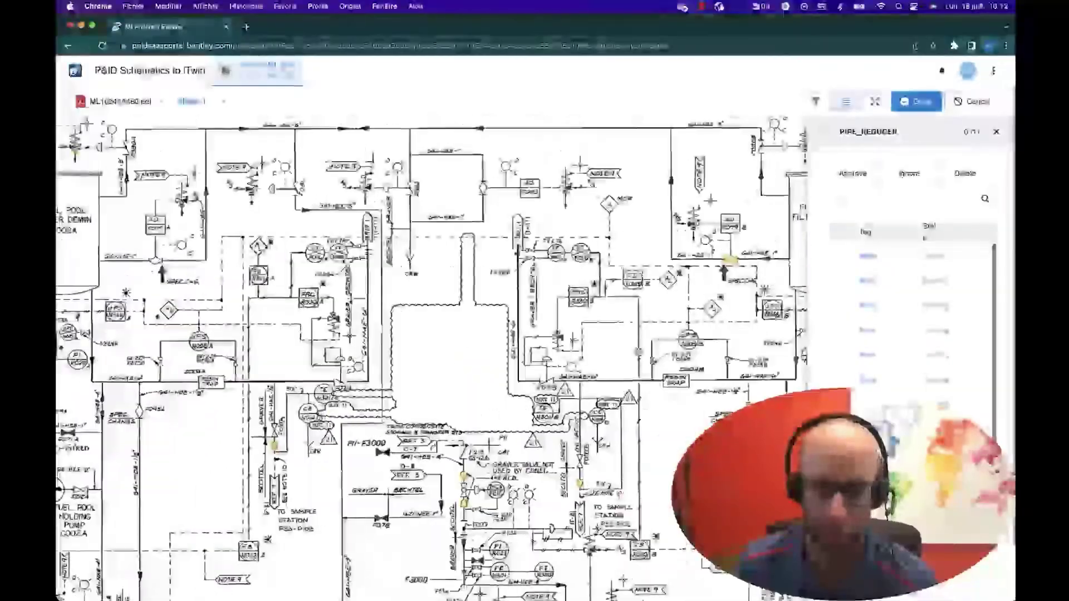
{"action": "left_click_drag", "start_coordinate": [732, 260], "coordinate": [500, 273]}
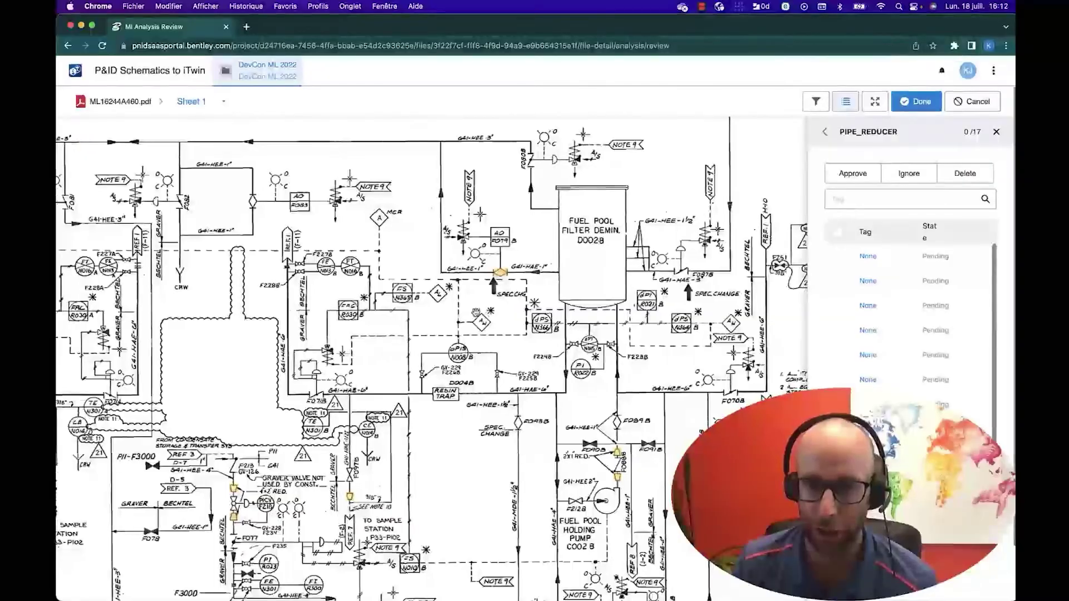
Change the reducer near FO79 B to class PLUG_VALVE and approve it
{"action": "left_click", "coordinate": [501, 273]}
{"action": "scroll", "coordinate": [565, 273], "scroll_direction": "up", "scroll_amount": 3}
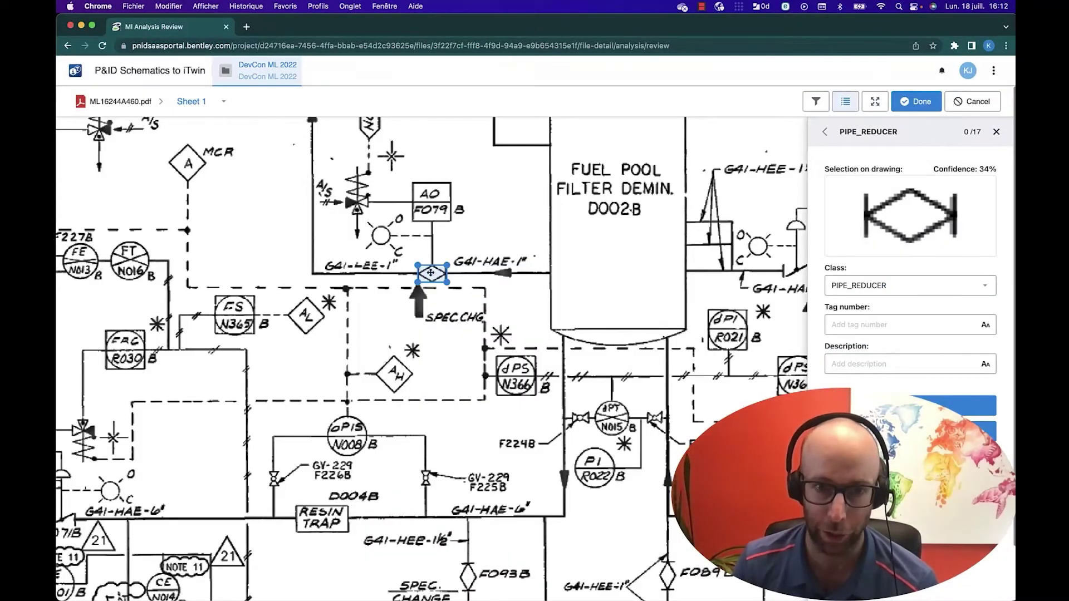
{"action": "left_click", "coordinate": [938, 287]}
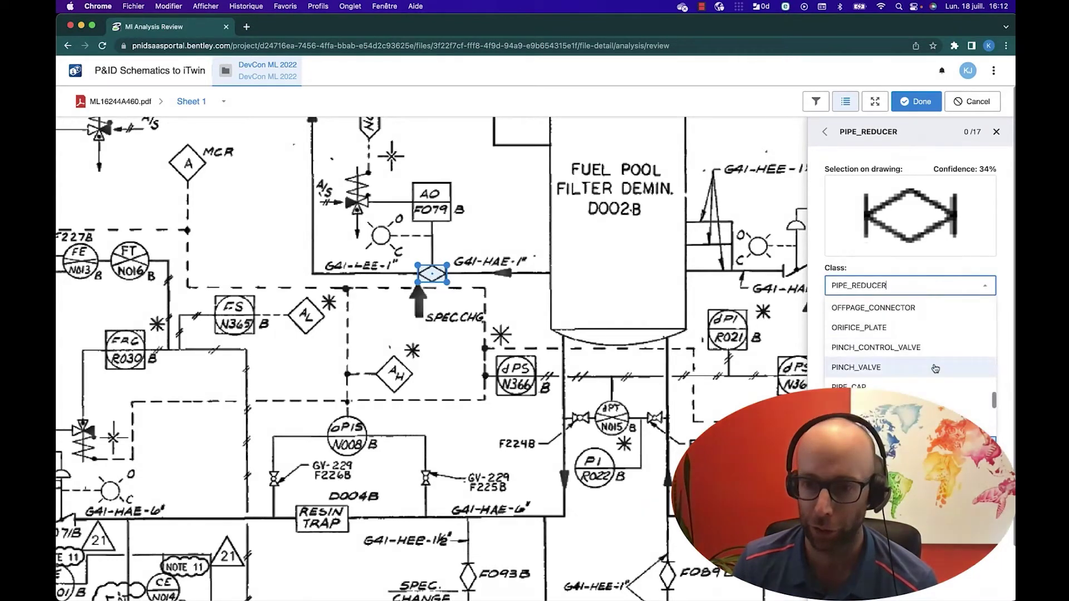
{"action": "scroll", "coordinate": [894, 388], "scroll_direction": "down", "scroll_amount": 5}
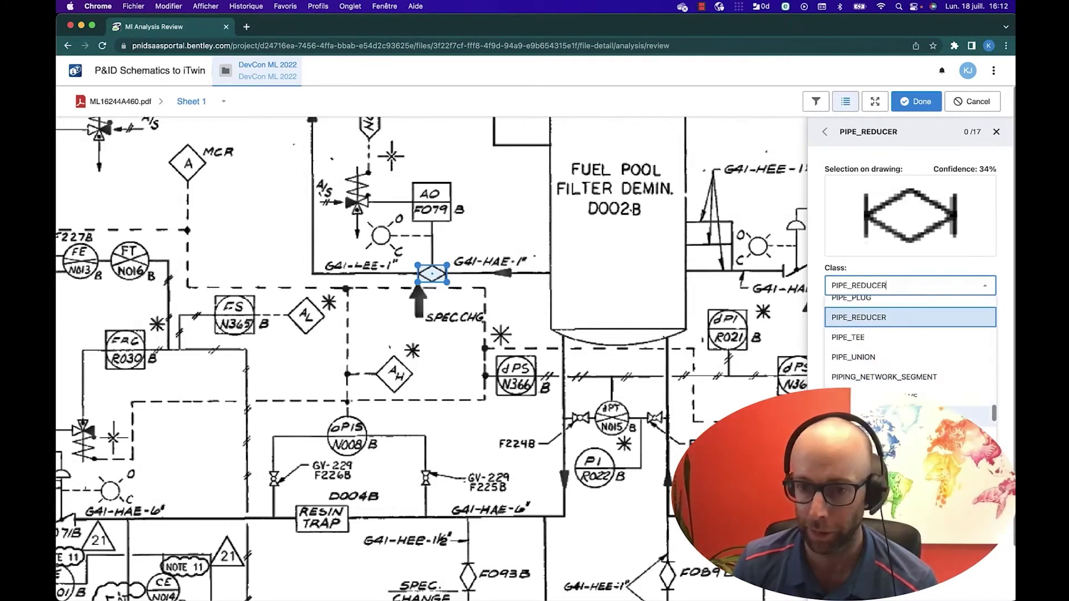
{"action": "left_click", "coordinate": [923, 376]}
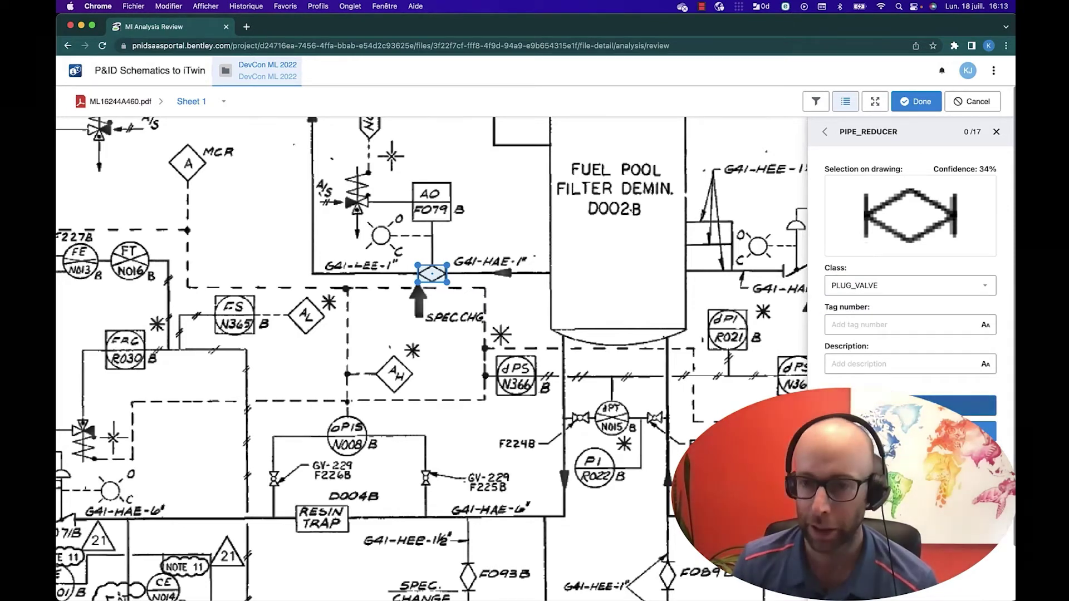
{"action": "left_click", "coordinate": [953, 405]}
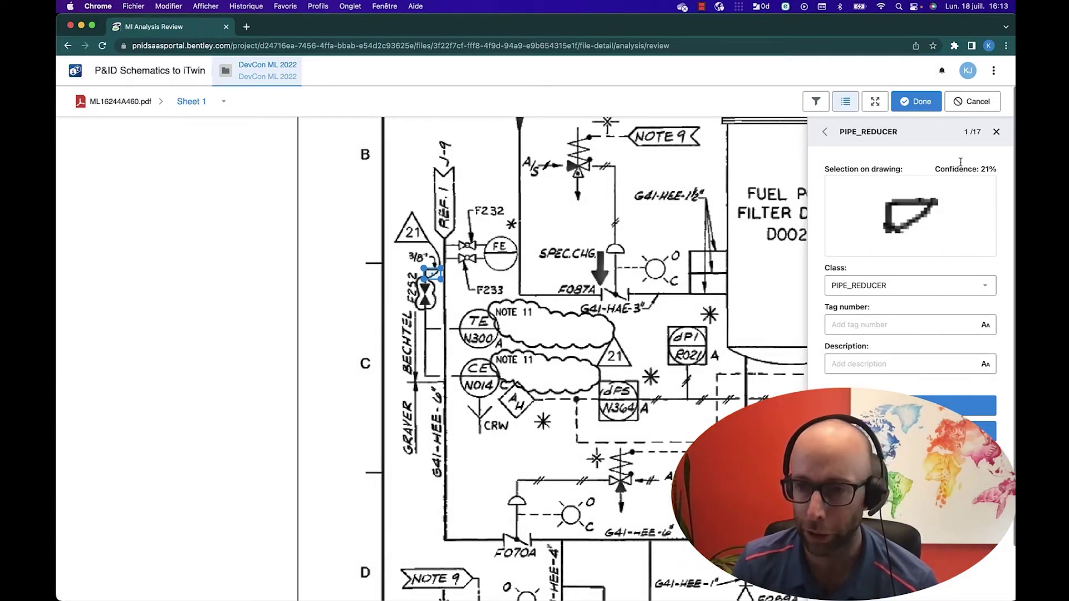
Delete the 21%-confidence false reducer, then approve all remaining pipe reducers at once
{"action": "left_click_drag", "start_coordinate": [936, 168], "coordinate": [991, 169]}
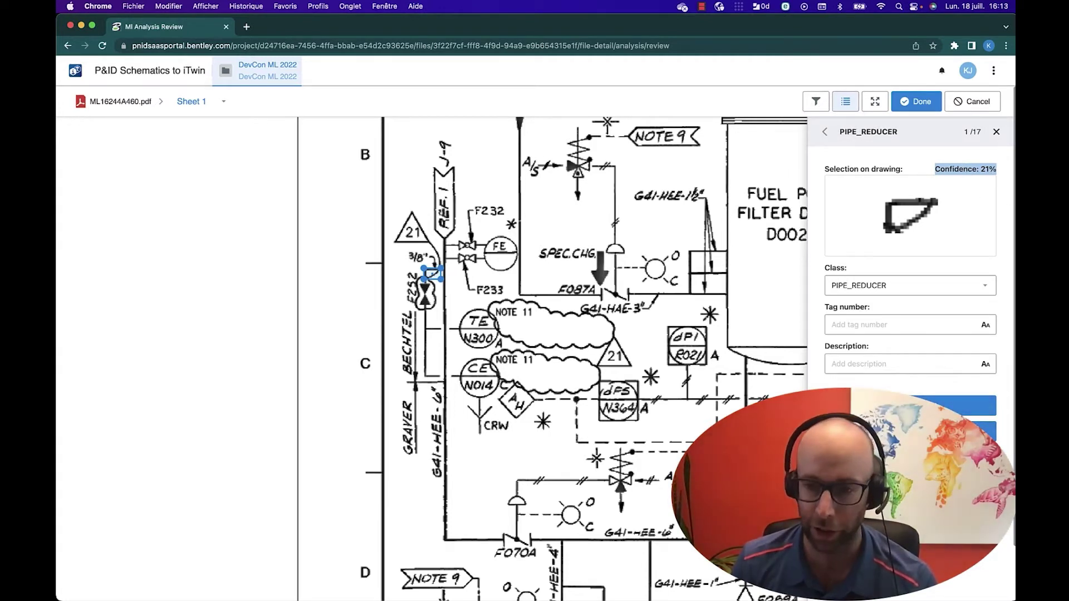
{"action": "key", "text": "Delete"}
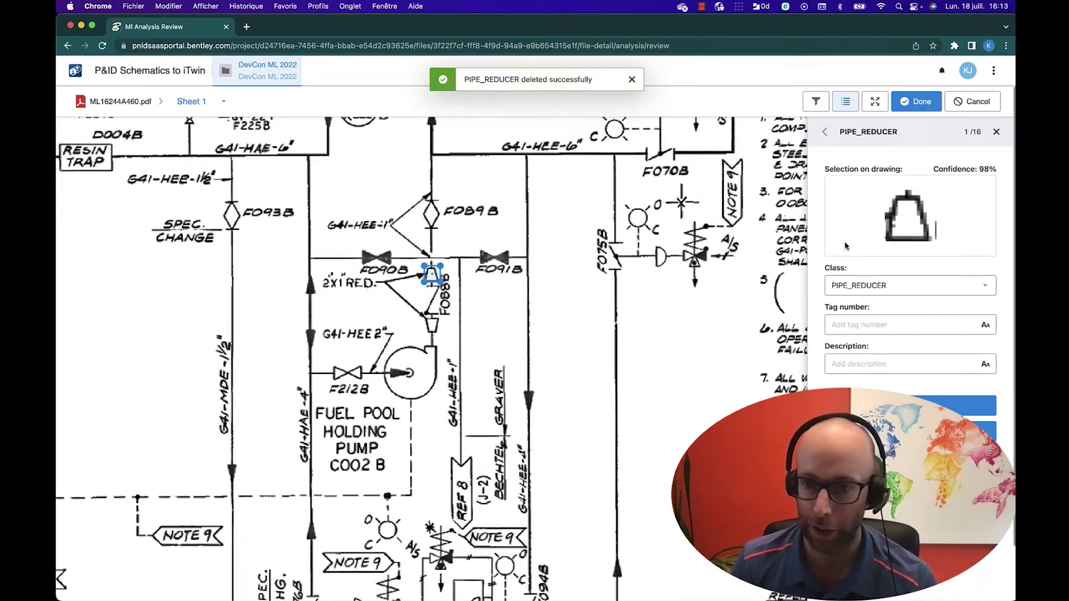
{"action": "left_click", "coordinate": [955, 406]}
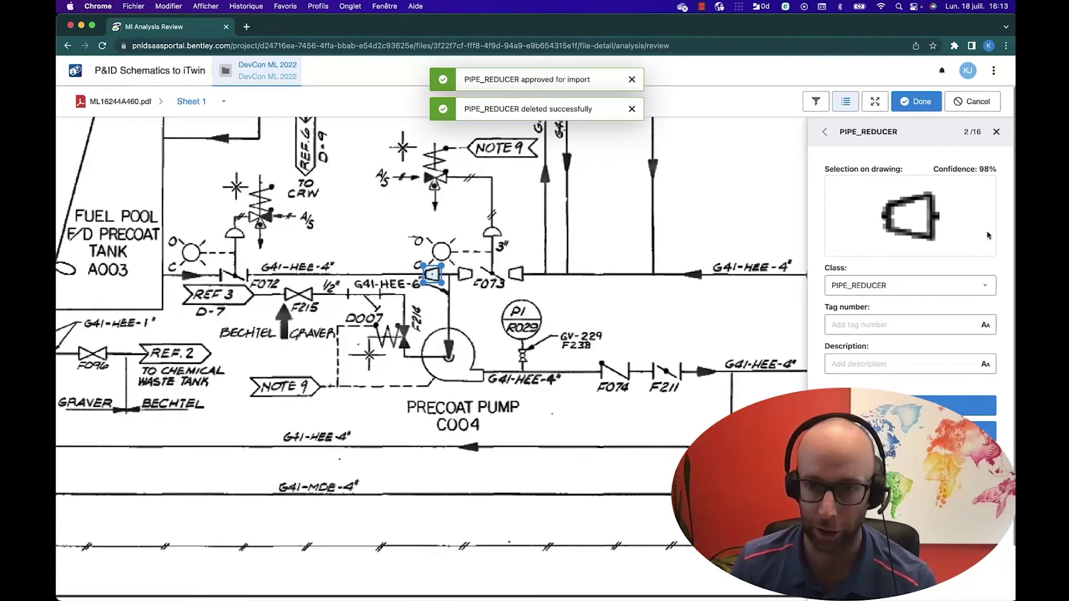
{"action": "left_click", "coordinate": [826, 133]}
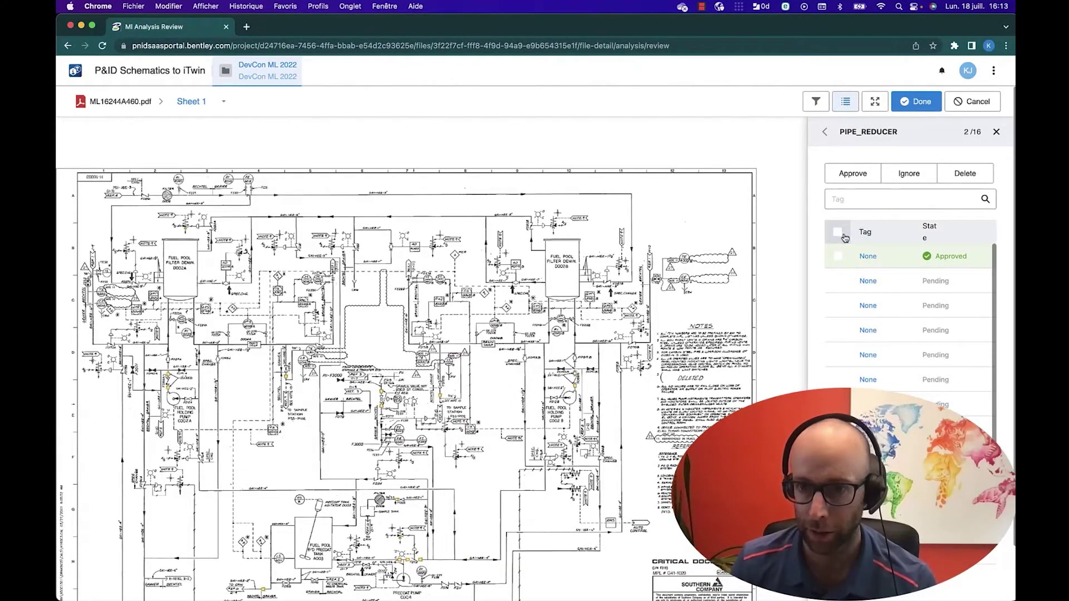
{"action": "left_click", "coordinate": [838, 232]}
{"action": "left_click", "coordinate": [863, 179]}
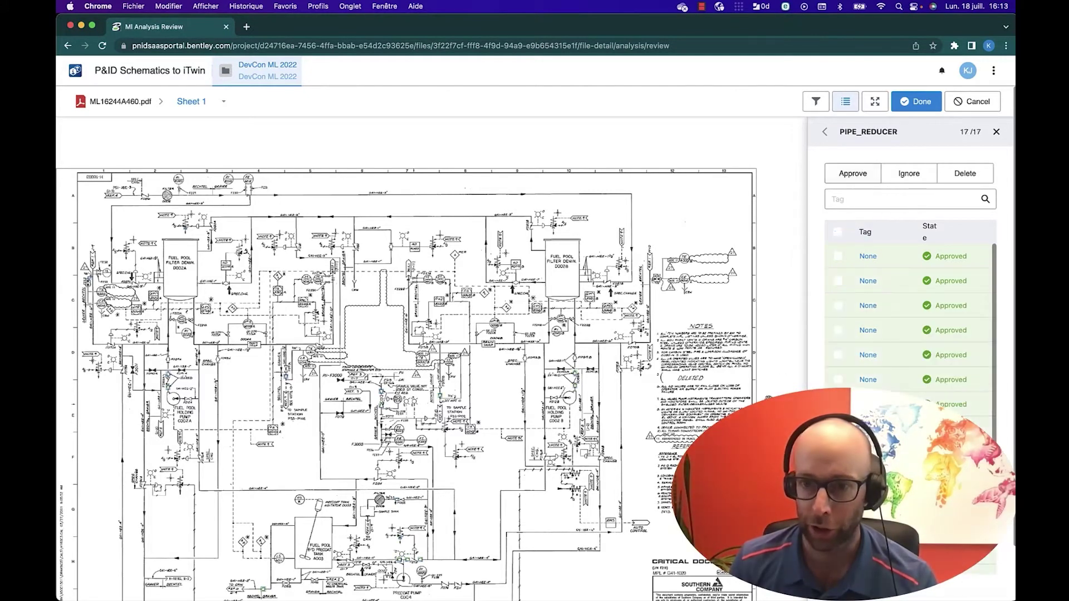
{"action": "left_click", "coordinate": [826, 132]}
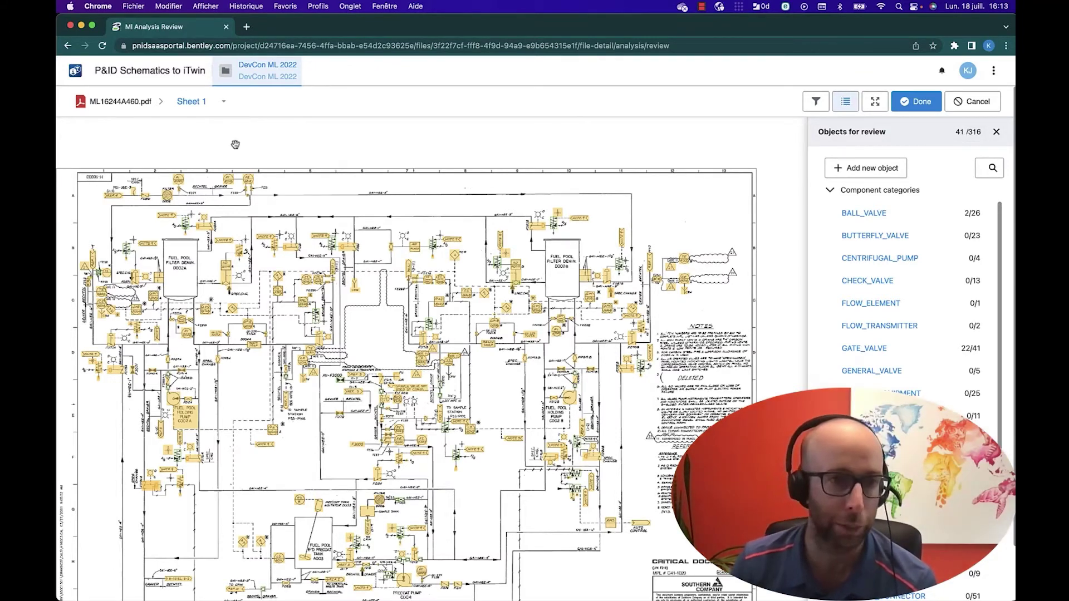
Switch to Sheet 2, look over the drawing, and save the review with Done
{"action": "left_click", "coordinate": [223, 102]}
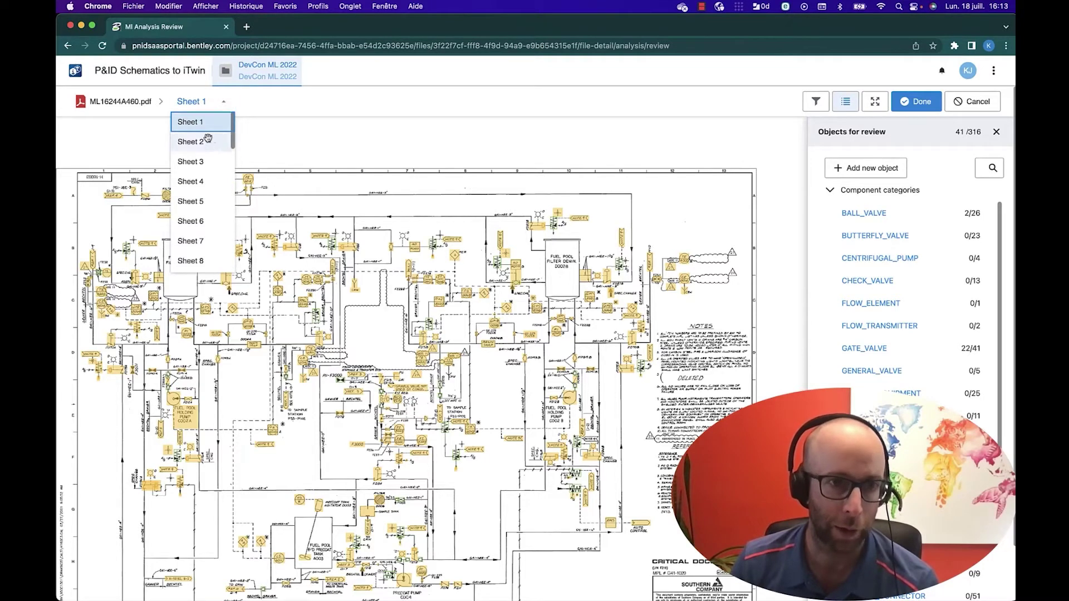
{"action": "left_click", "coordinate": [193, 142]}
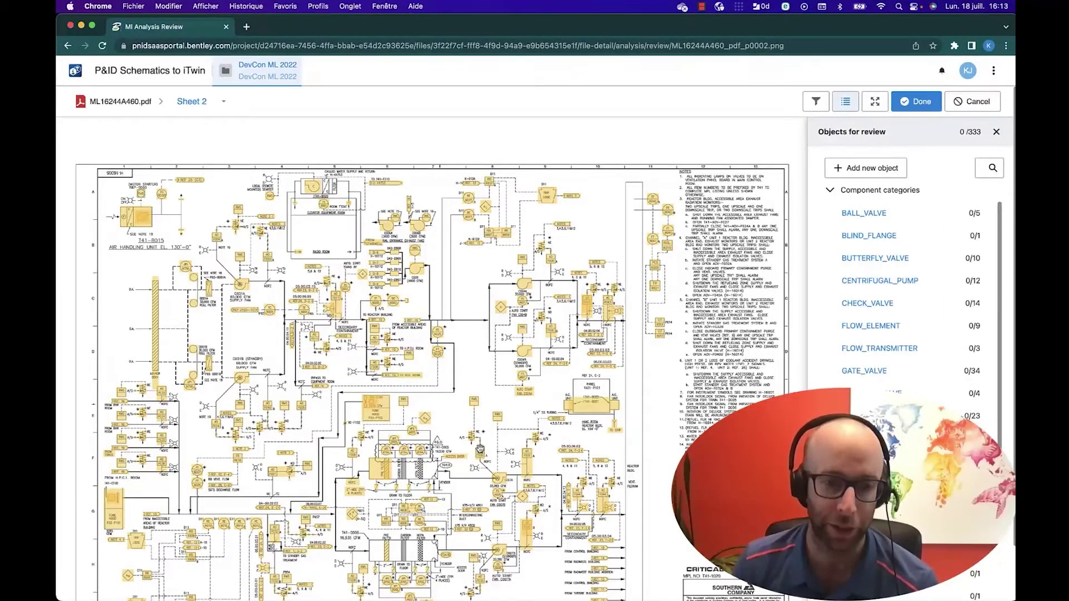
{"action": "left_click_drag", "start_coordinate": [466, 391], "coordinate": [488, 337]}
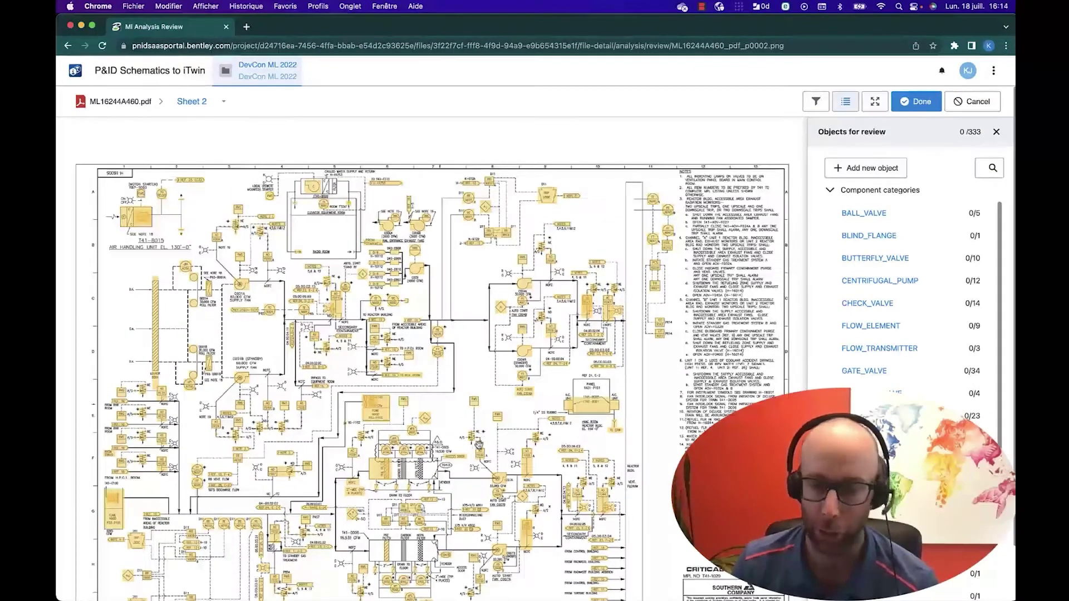
{"action": "left_click", "coordinate": [920, 103]}
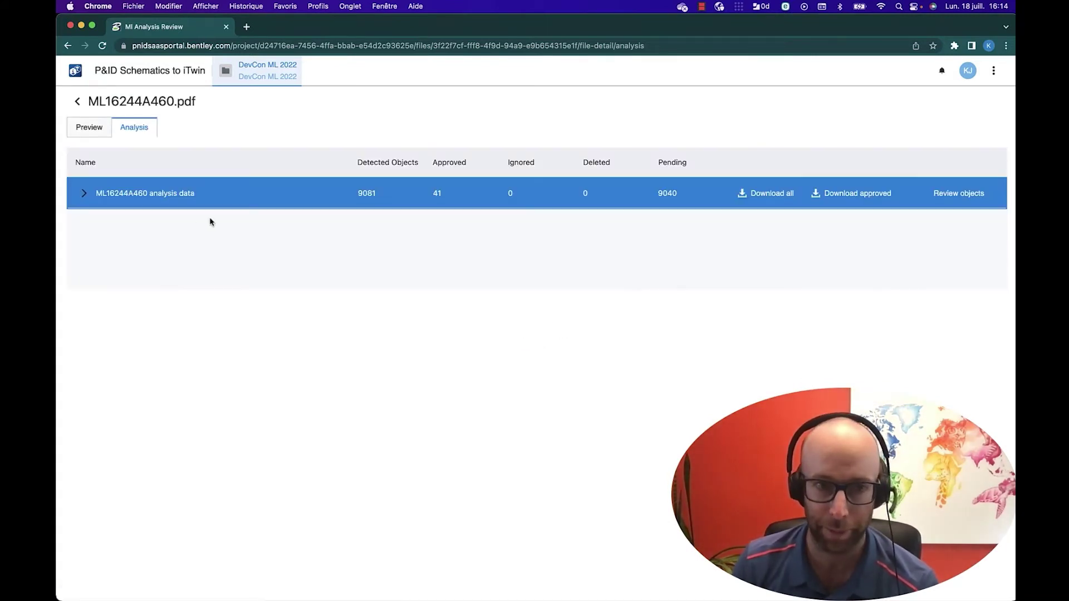
Download all of ML16244A460's per-page PNG and JSON analysis files
{"action": "left_click", "coordinate": [84, 194]}
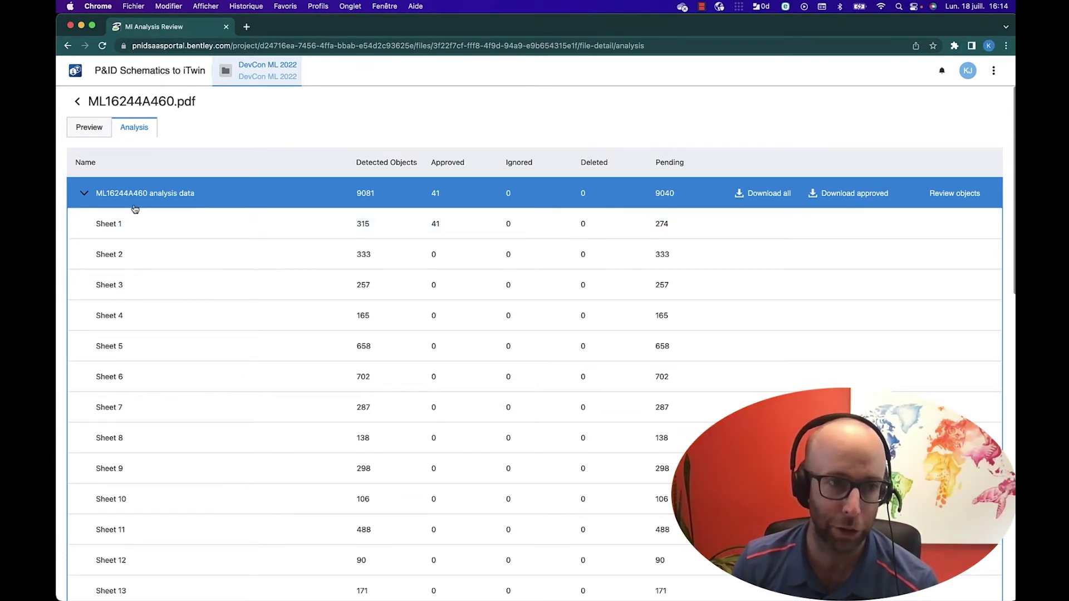
{"action": "left_click", "coordinate": [83, 193]}
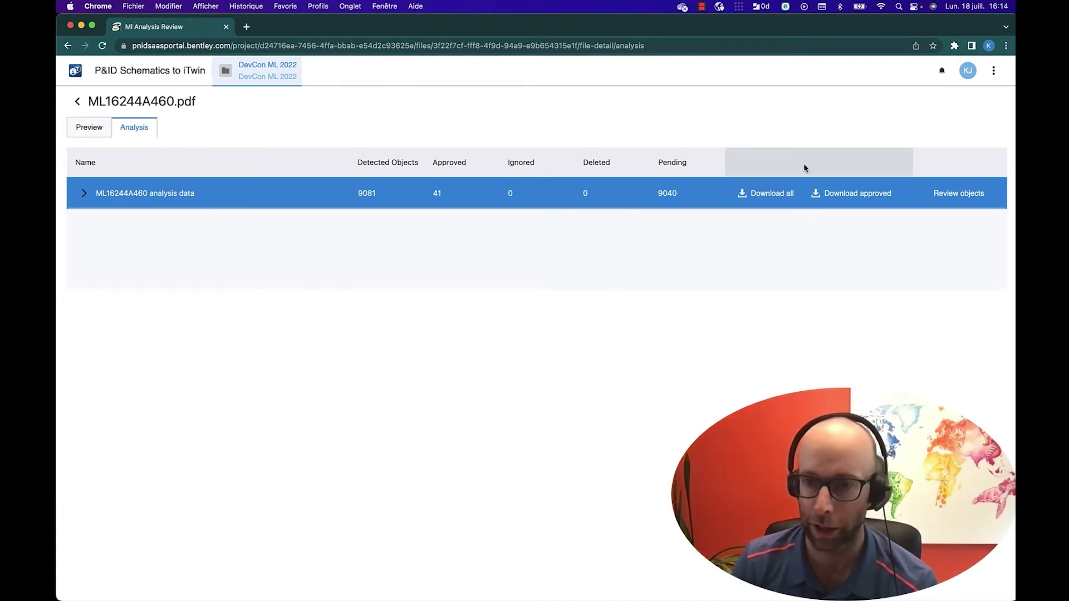
{"action": "left_click", "coordinate": [776, 198]}
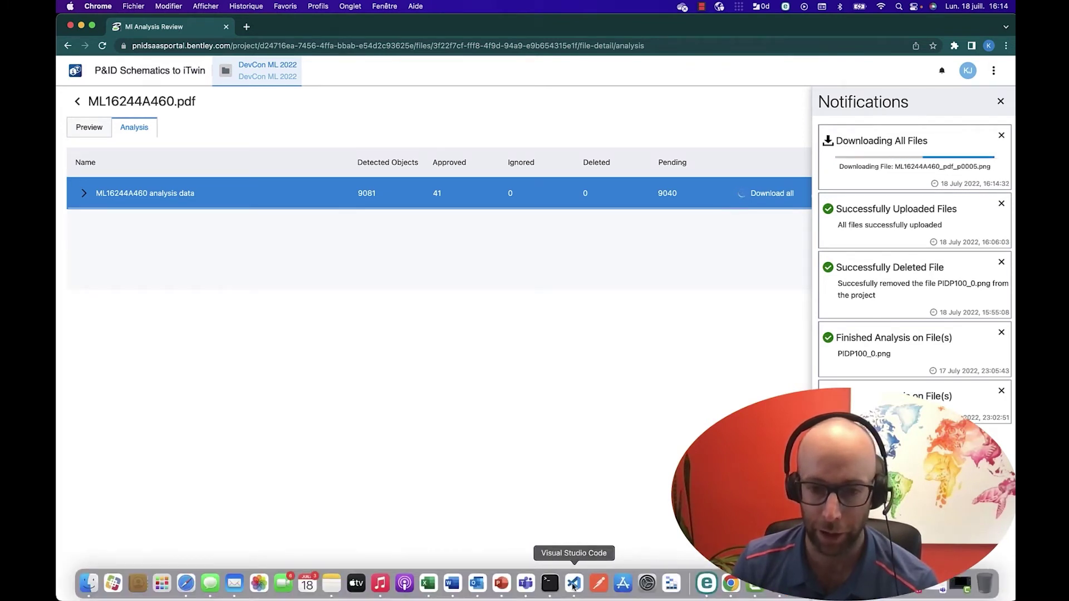
Bring up Visual Studio Code showing ML16244A460_pdf_p0001.json
{"action": "left_click", "coordinate": [572, 593]}
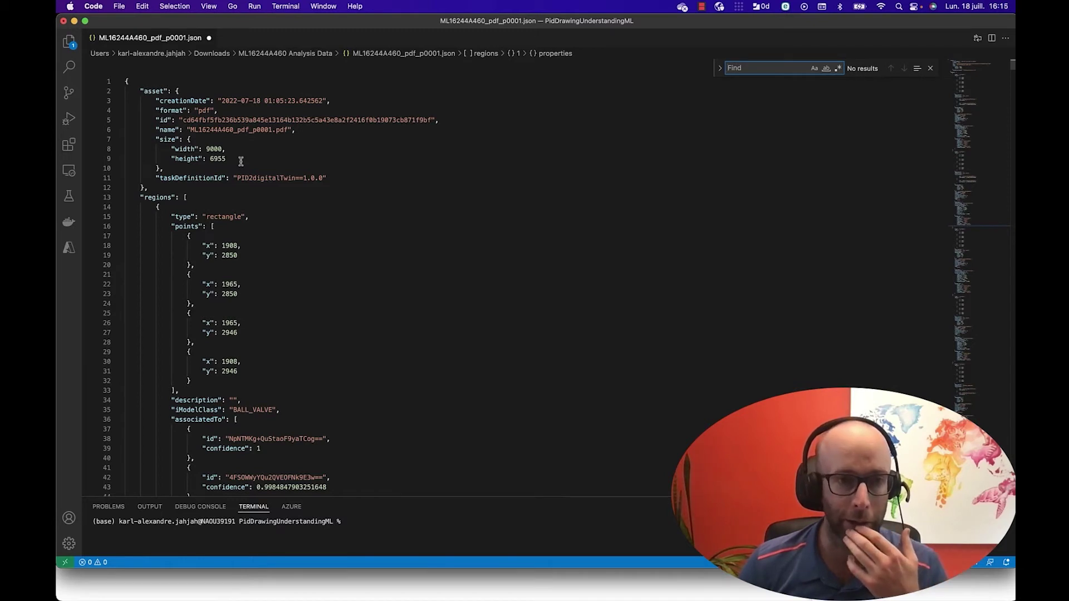
Highlight the asset width 9000 and height 6955 lines, then scroll through the regions and back
{"action": "left_click_drag", "start_coordinate": [241, 161], "coordinate": [161, 148]}
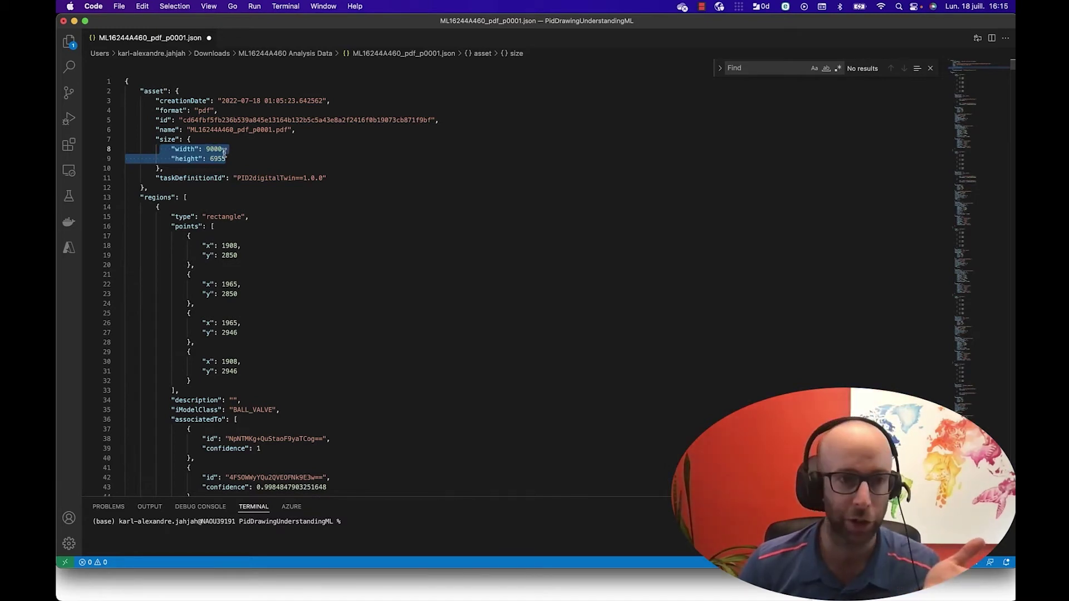
{"action": "scroll", "coordinate": [393, 310], "scroll_direction": "down", "scroll_amount": 15}
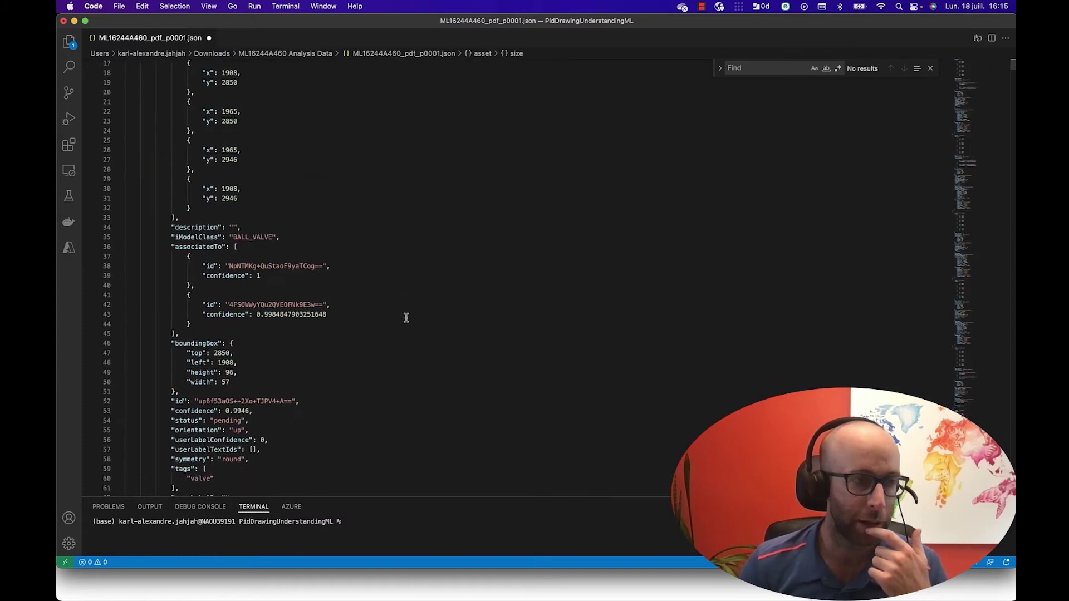
{"action": "scroll", "coordinate": [299, 363], "scroll_direction": "down", "scroll_amount": 10}
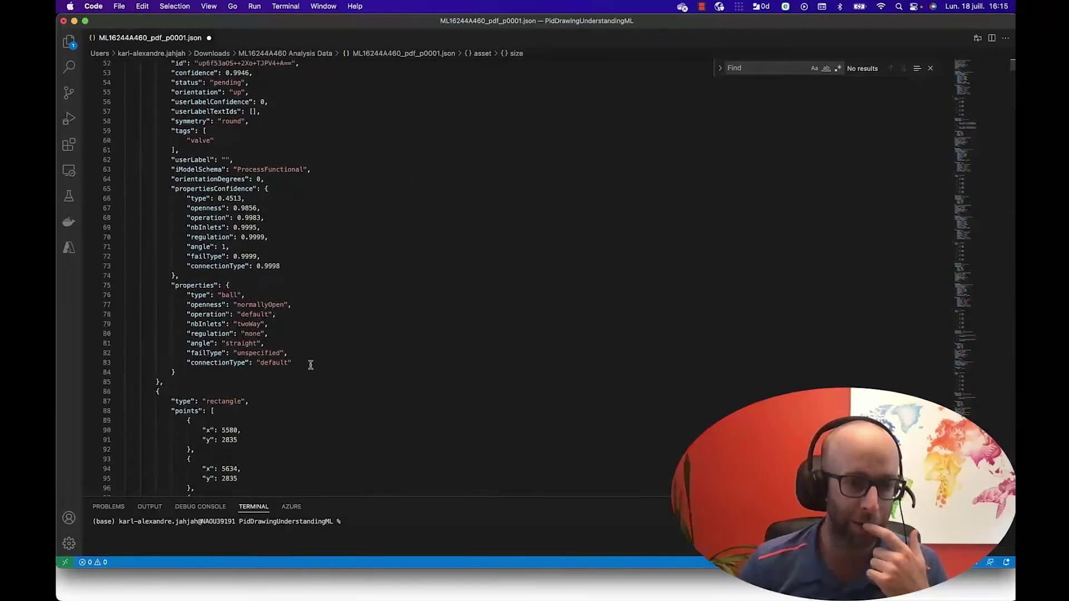
{"action": "scroll", "coordinate": [353, 367], "scroll_direction": "up", "scroll_amount": 20}
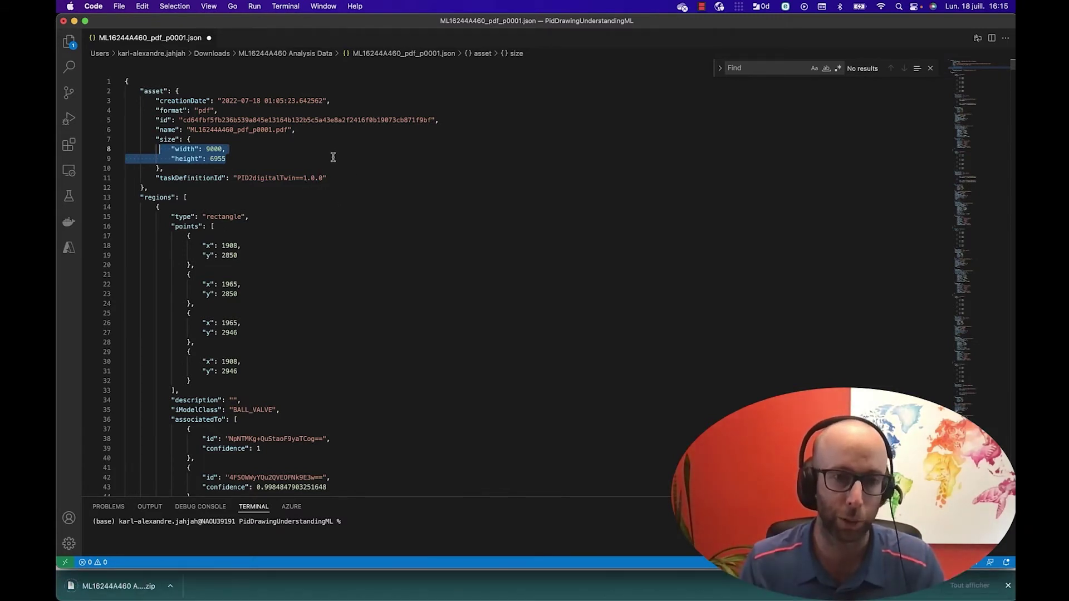
Highlight the start of the regions list and the first region's boundingBox values
{"action": "left_click", "coordinate": [336, 158]}
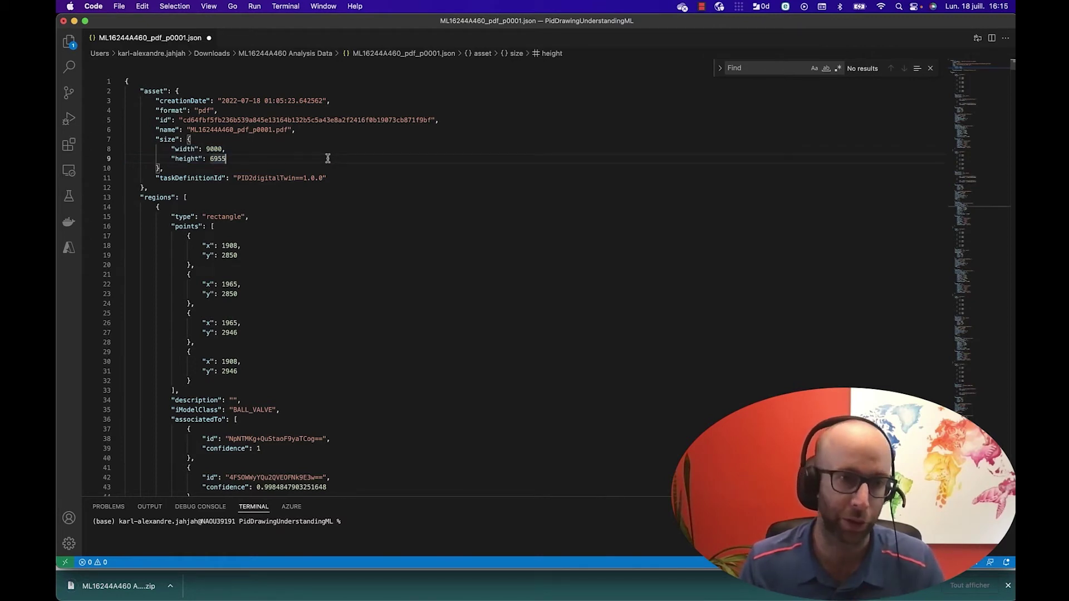
{"action": "scroll", "coordinate": [324, 160], "scroll_direction": "down", "scroll_amount": 1}
{"action": "scroll", "coordinate": [280, 165], "scroll_direction": "down", "scroll_amount": 4}
{"action": "scroll", "coordinate": [191, 111], "scroll_direction": "up", "scroll_amount": 2}
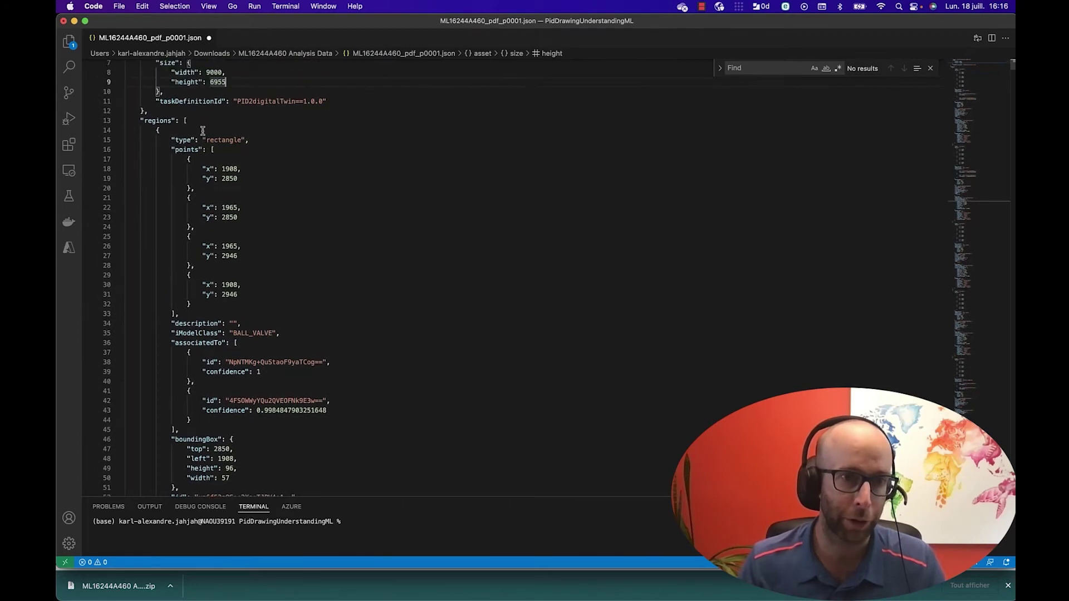
{"action": "left_click_drag", "start_coordinate": [141, 122], "coordinate": [226, 127]}
{"action": "scroll", "coordinate": [253, 174], "scroll_direction": "down", "scroll_amount": 2}
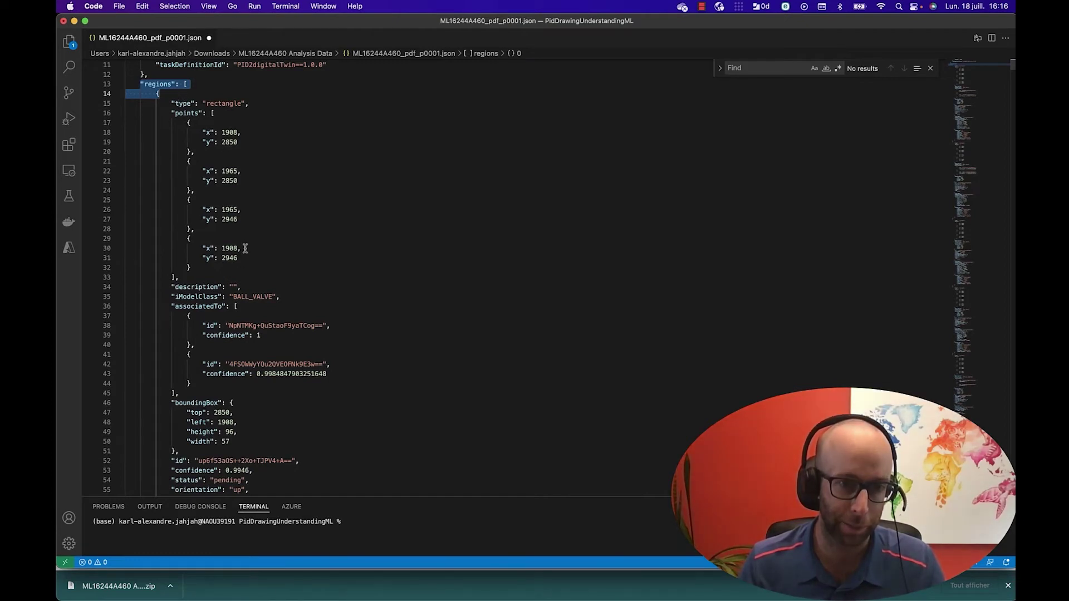
{"action": "scroll", "coordinate": [223, 214], "scroll_direction": "down", "scroll_amount": 5}
{"action": "left_click", "coordinate": [189, 316]}
{"action": "left_click", "coordinate": [238, 346], "text": "shift"}
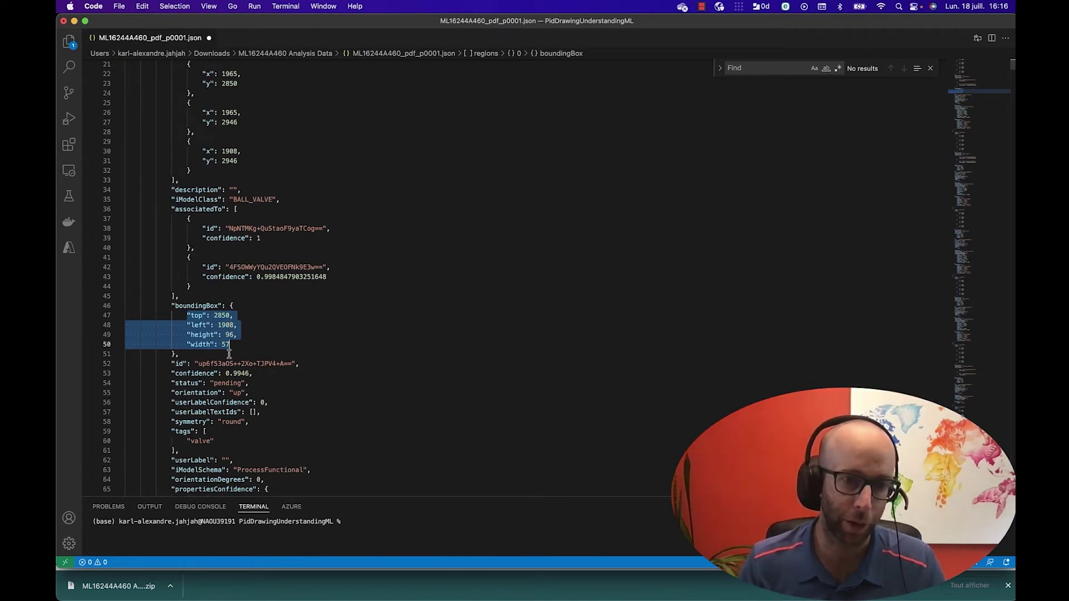
Point out the empty userLabel, the 0.9946 confidence and the BALL_VALVE iModelClass
{"action": "scroll", "coordinate": [297, 342], "scroll_direction": "down", "scroll_amount": 7}
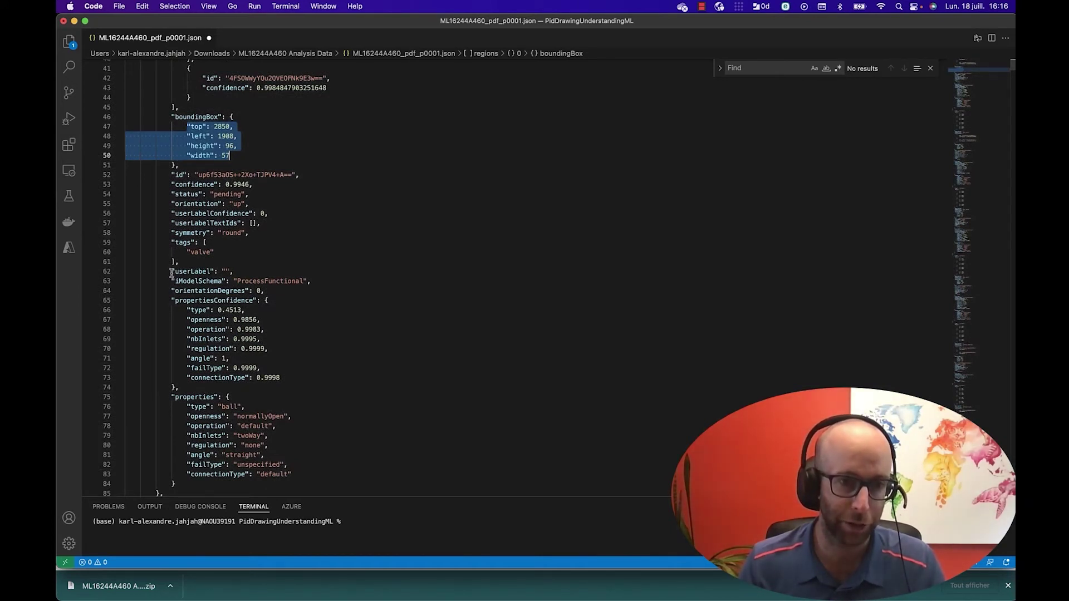
{"action": "left_click_drag", "start_coordinate": [172, 273], "coordinate": [234, 273]}
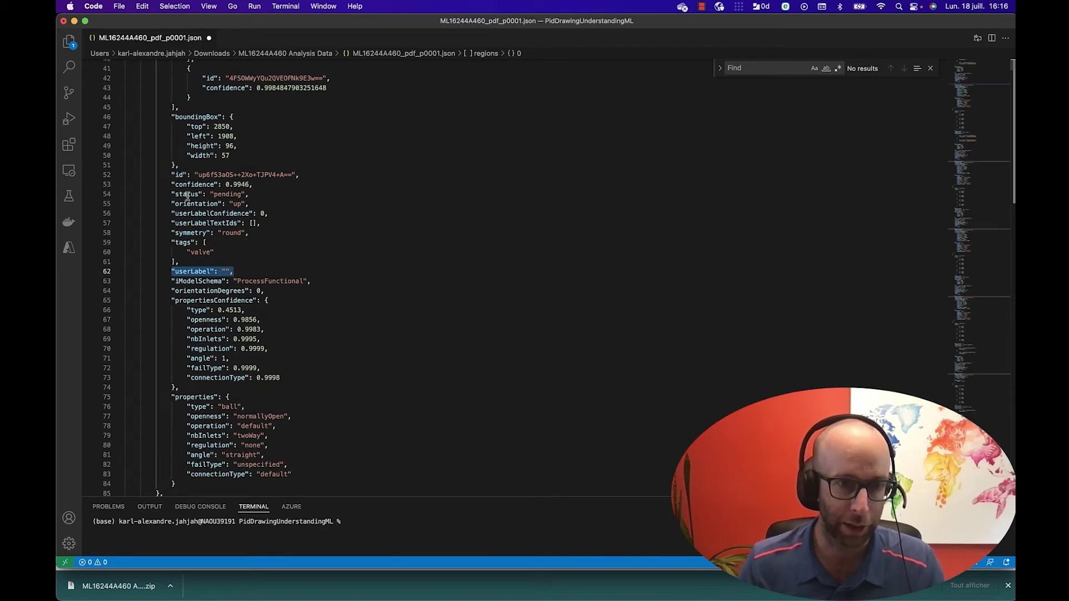
{"action": "left_click_drag", "start_coordinate": [172, 185], "coordinate": [253, 184]}
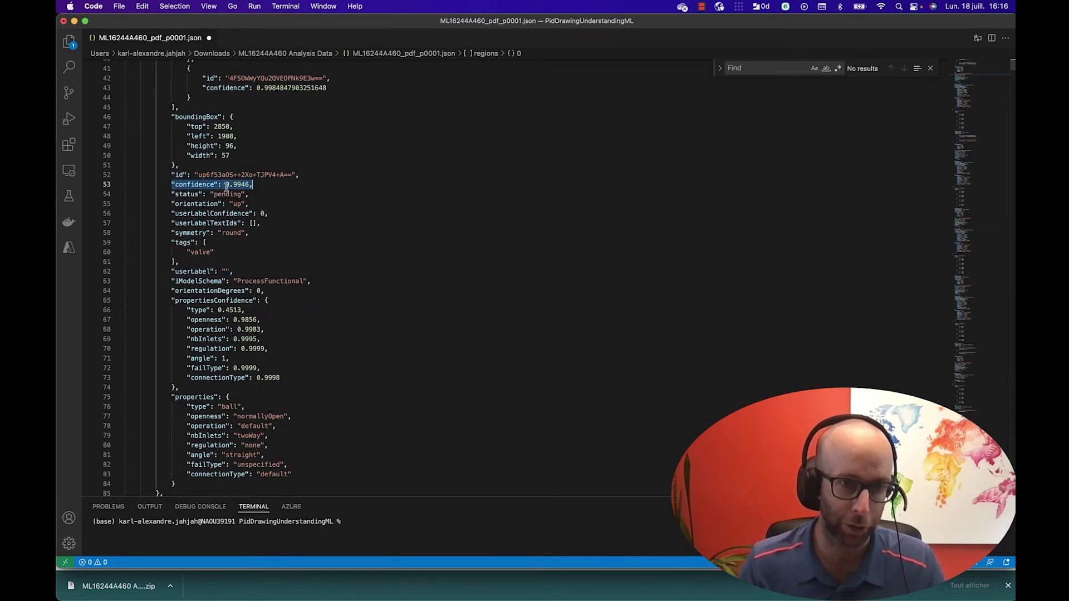
{"action": "scroll", "coordinate": [280, 283], "scroll_direction": "down", "scroll_amount": 5}
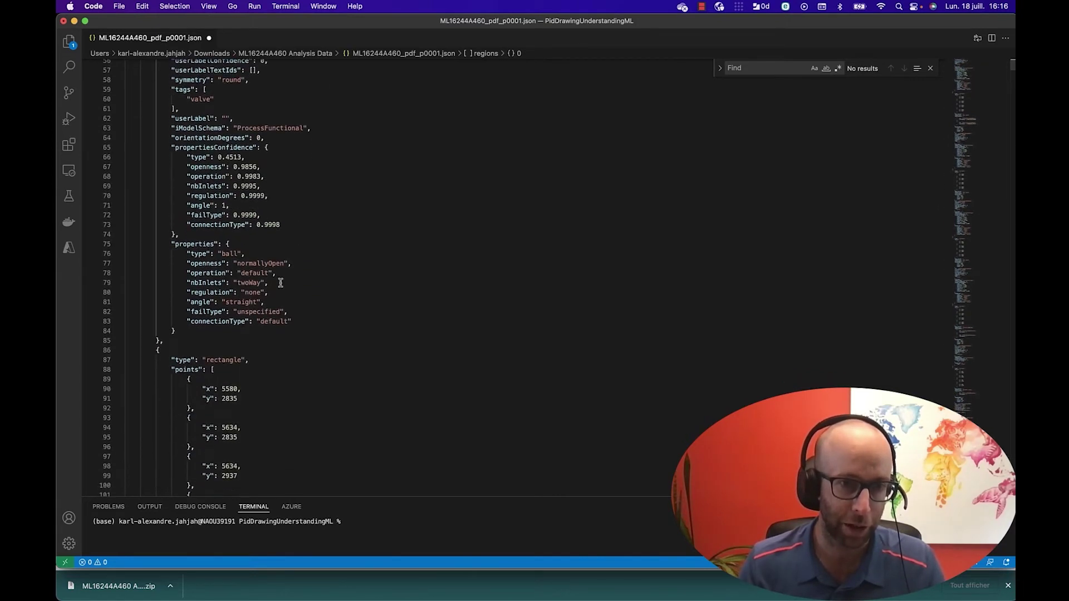
{"action": "scroll", "coordinate": [281, 282], "scroll_direction": "up", "scroll_amount": 4}
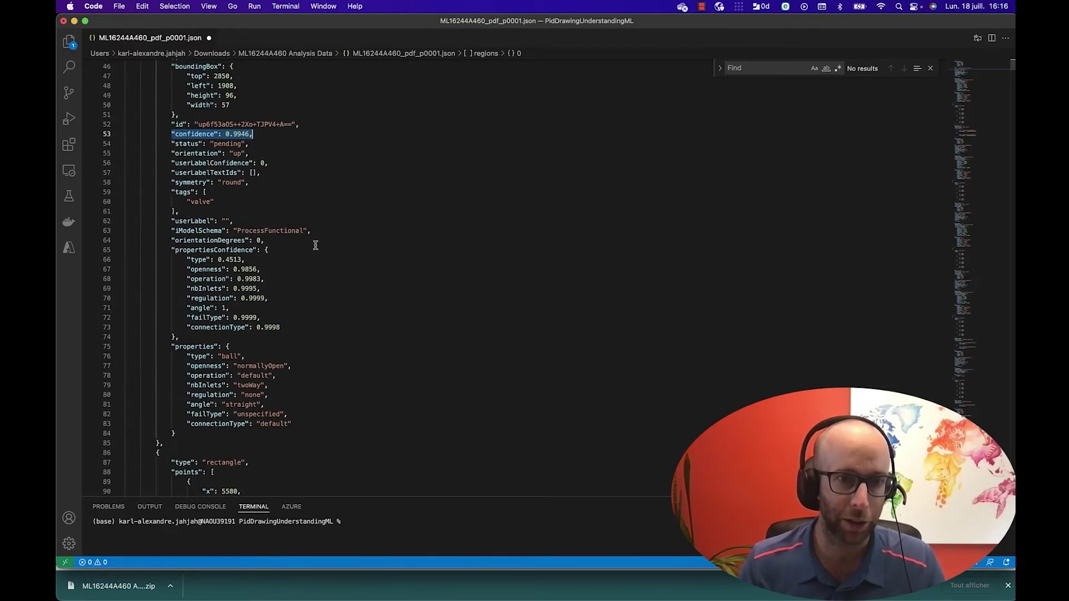
{"action": "scroll", "coordinate": [207, 233], "scroll_direction": "up", "scroll_amount": 2}
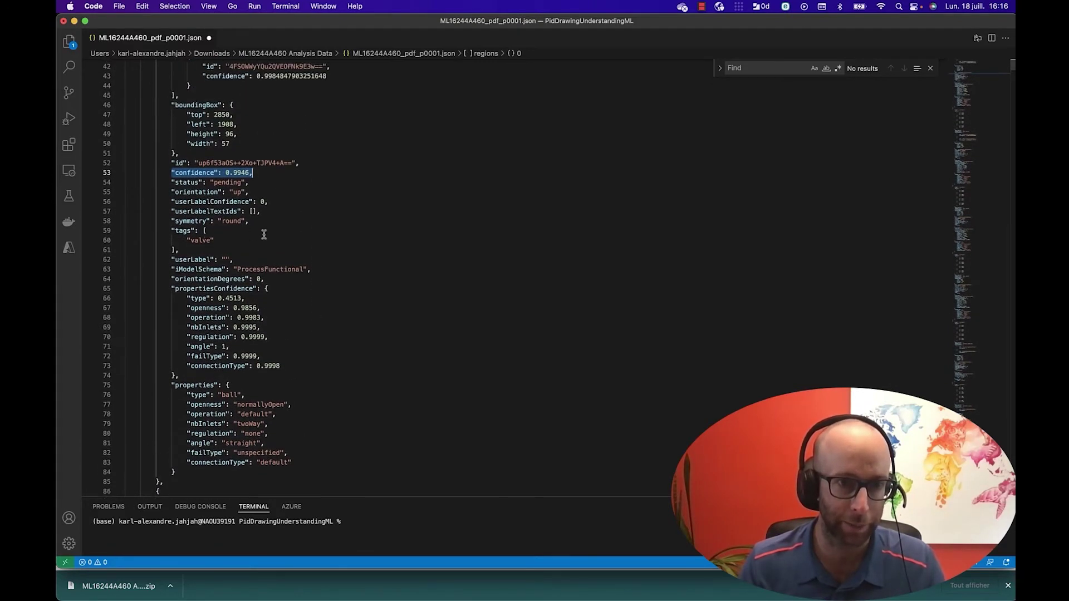
{"action": "scroll", "coordinate": [264, 235], "scroll_direction": "up", "scroll_amount": 1}
{"action": "scroll", "coordinate": [264, 235], "scroll_direction": "up", "scroll_amount": 3}
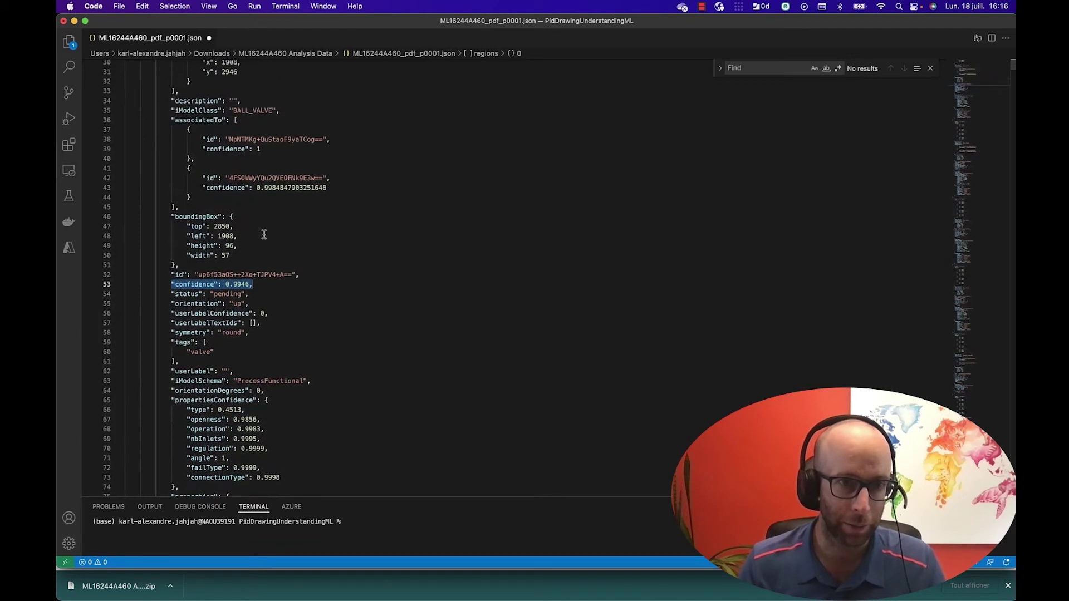
{"action": "left_click_drag", "start_coordinate": [167, 111], "coordinate": [279, 110]}
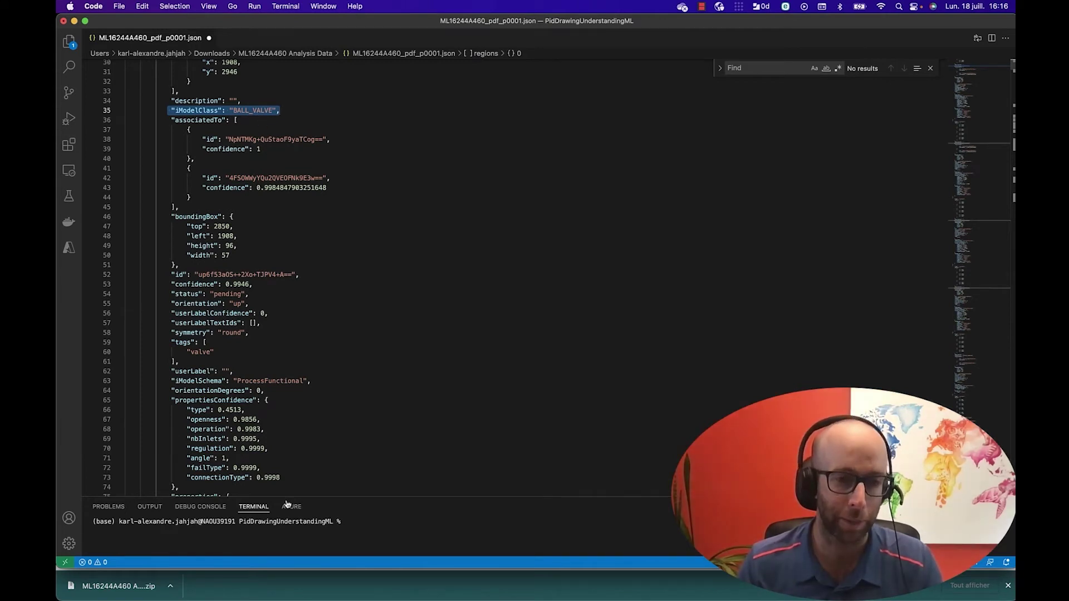
{"action": "left_click", "coordinate": [253, 295]}
{"action": "key", "text": "alt+shift+Left"}
{"action": "key", "text": "alt+shift+Left"}
{"action": "key", "text": "alt+shift+Left"}
{"action": "key", "text": "alt+shift+Left"}
{"action": "key", "text": "alt+shift+Left"}
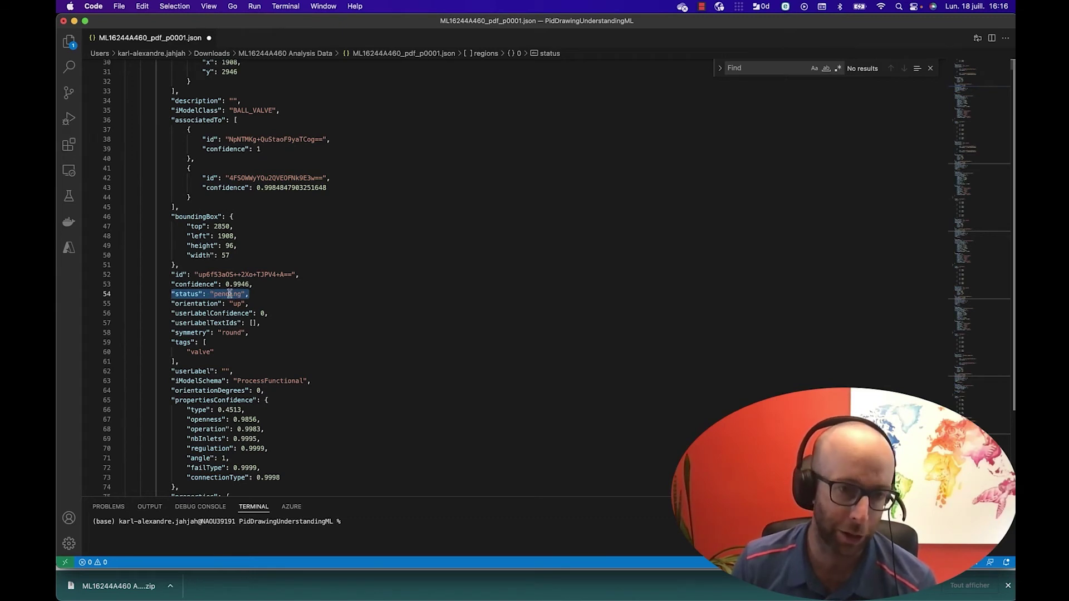
{"action": "left_click", "coordinate": [263, 292]}
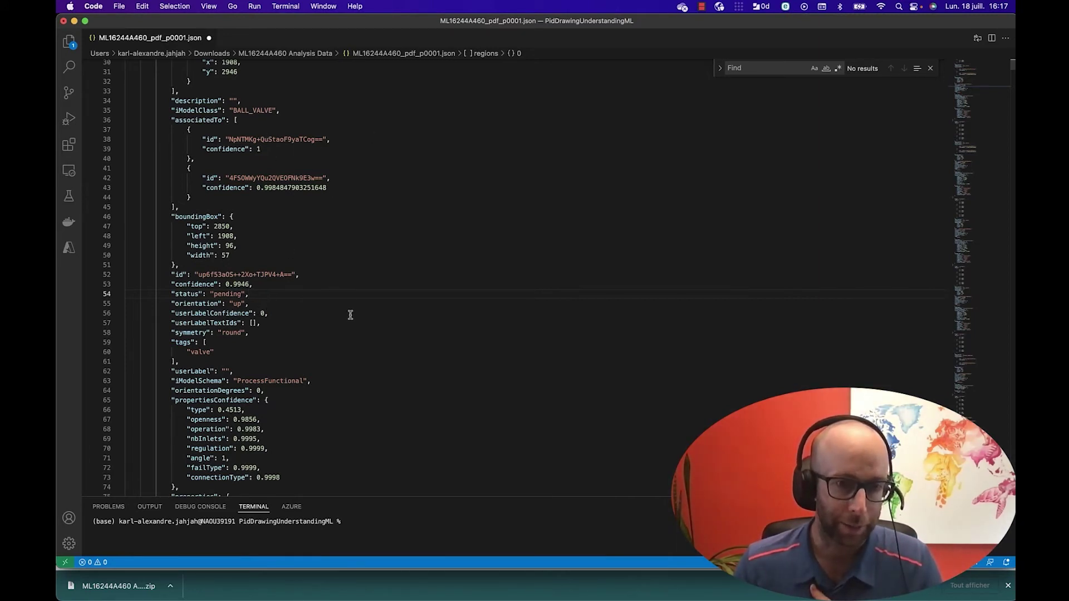
{"action": "scroll", "coordinate": [328, 274], "scroll_direction": "down", "scroll_amount": 5}
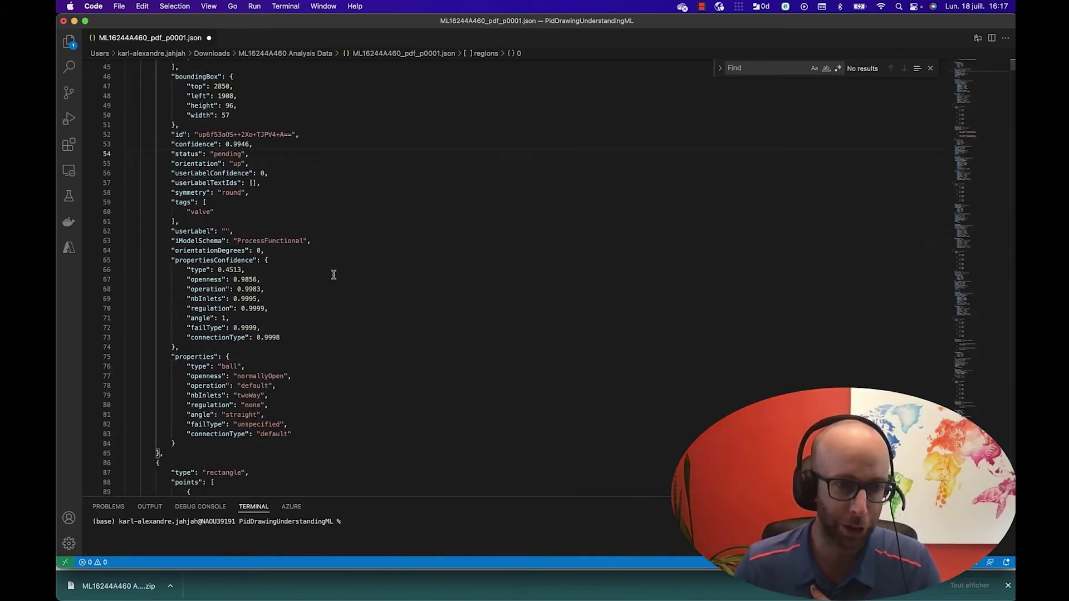
{"action": "scroll", "coordinate": [334, 275], "scroll_direction": "down", "scroll_amount": 20}
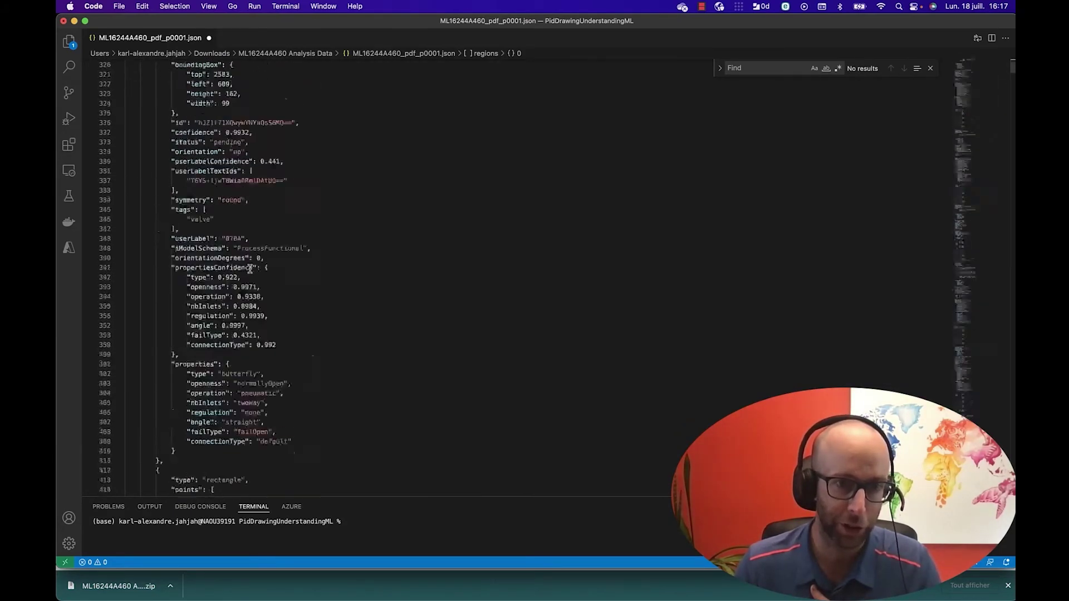
{"action": "scroll", "coordinate": [250, 269], "scroll_direction": "down", "scroll_amount": 20}
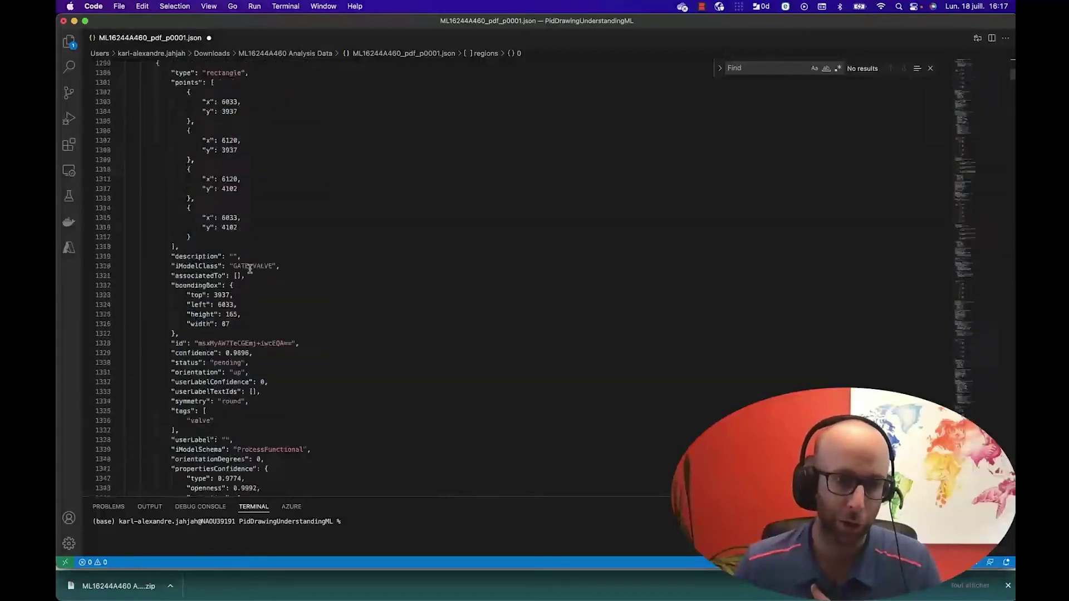
{"action": "scroll", "coordinate": [250, 269], "scroll_direction": "down", "scroll_amount": 20}
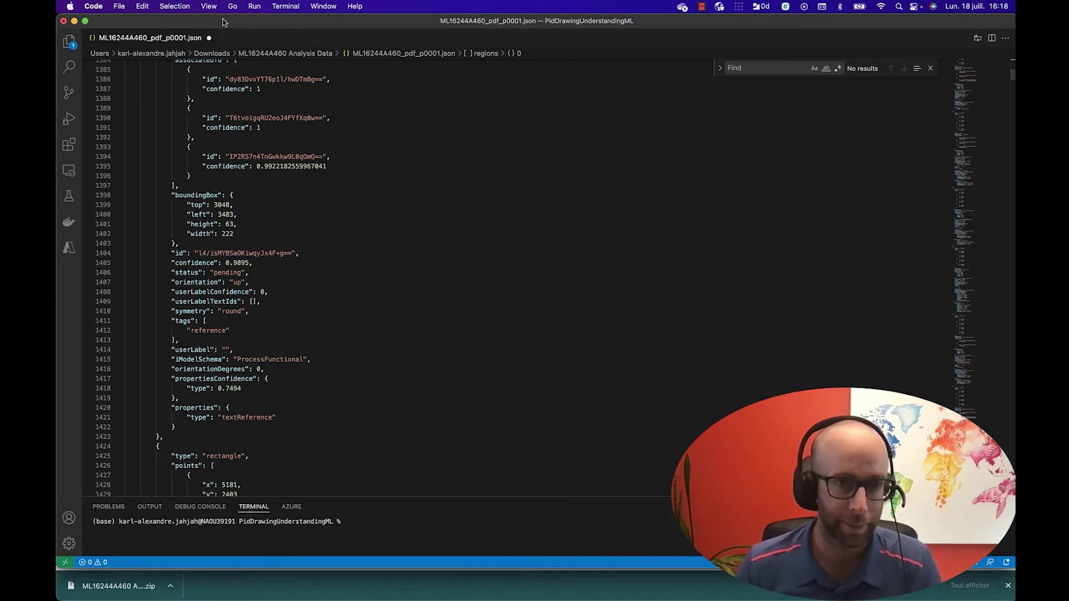
{"action": "scroll", "coordinate": [307, 252], "scroll_direction": "down", "scroll_amount": 10}
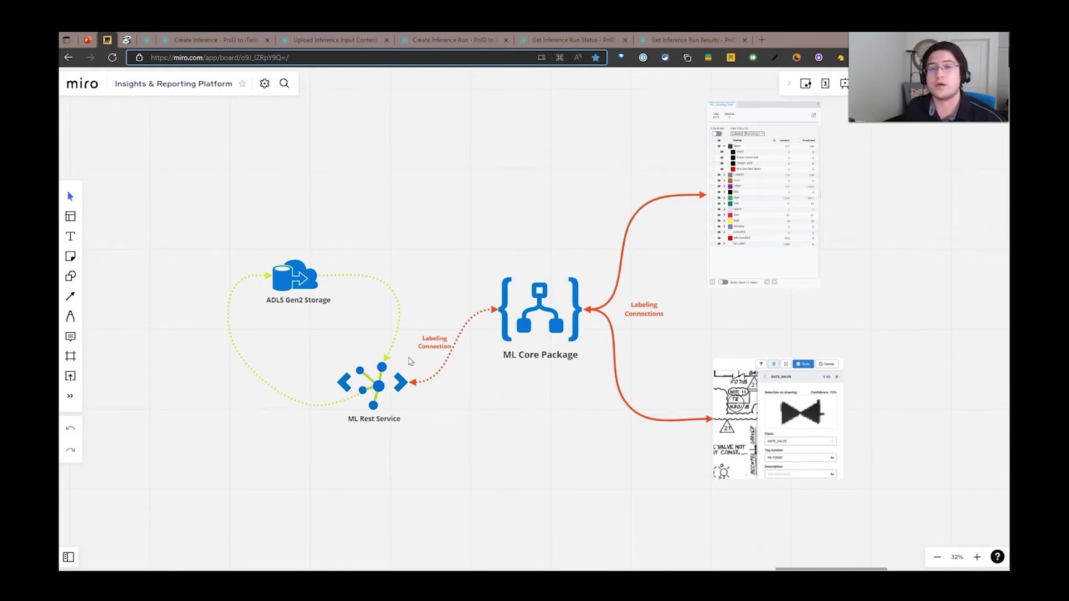
Show slide 7, 'How To: Run the PnID ML Pipeline', with its prerequisites and endpoints
{"action": "left_click", "coordinate": [89, 39]}
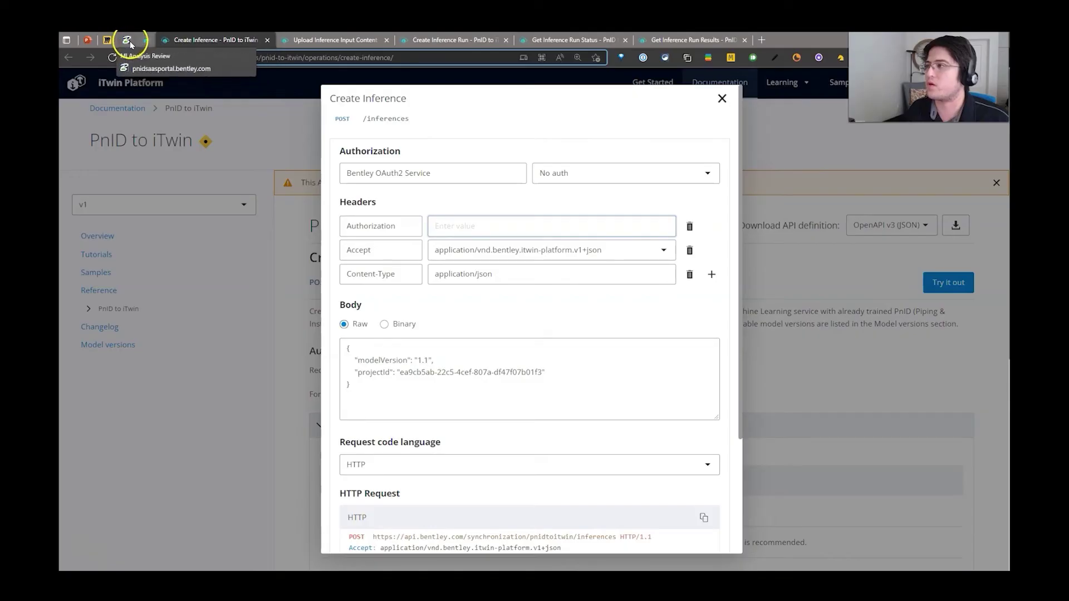
Select the project ID in the portal upload page's address, then return to the PowerPoint deck
{"action": "left_click", "coordinate": [143, 40]}
{"action": "left_click_drag", "start_coordinate": [410, 57], "coordinate": [285, 58]}
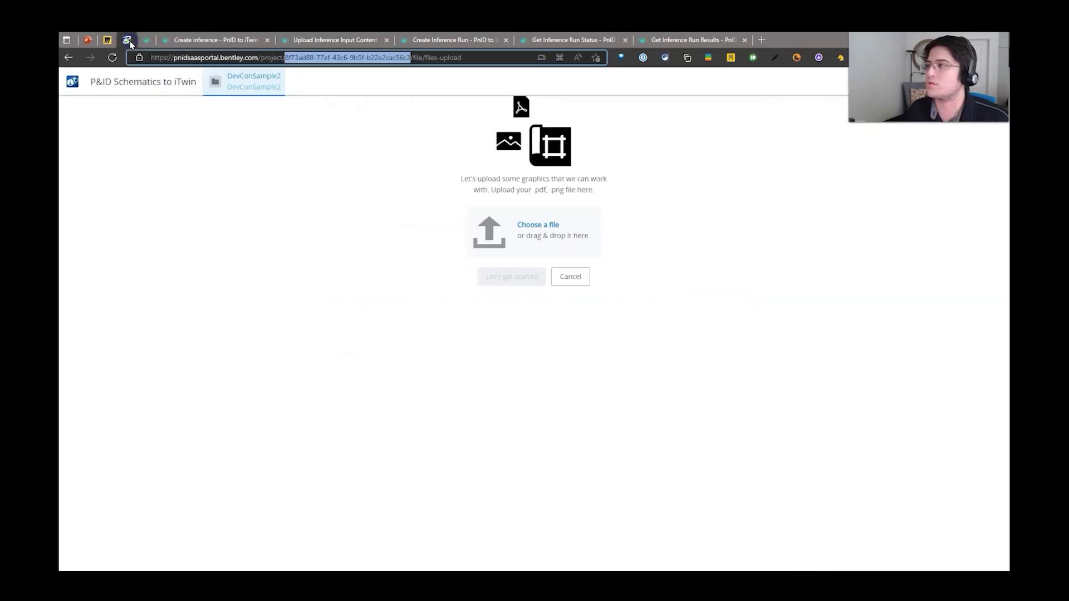
{"action": "left_click", "coordinate": [334, 58]}
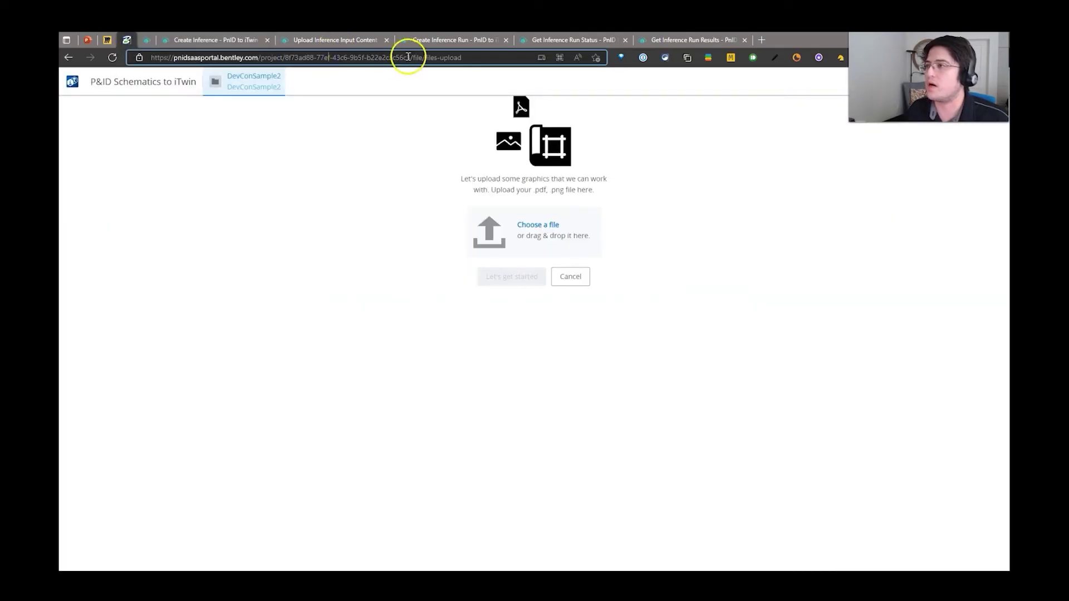
{"action": "left_click_drag", "start_coordinate": [411, 57], "coordinate": [285, 61]}
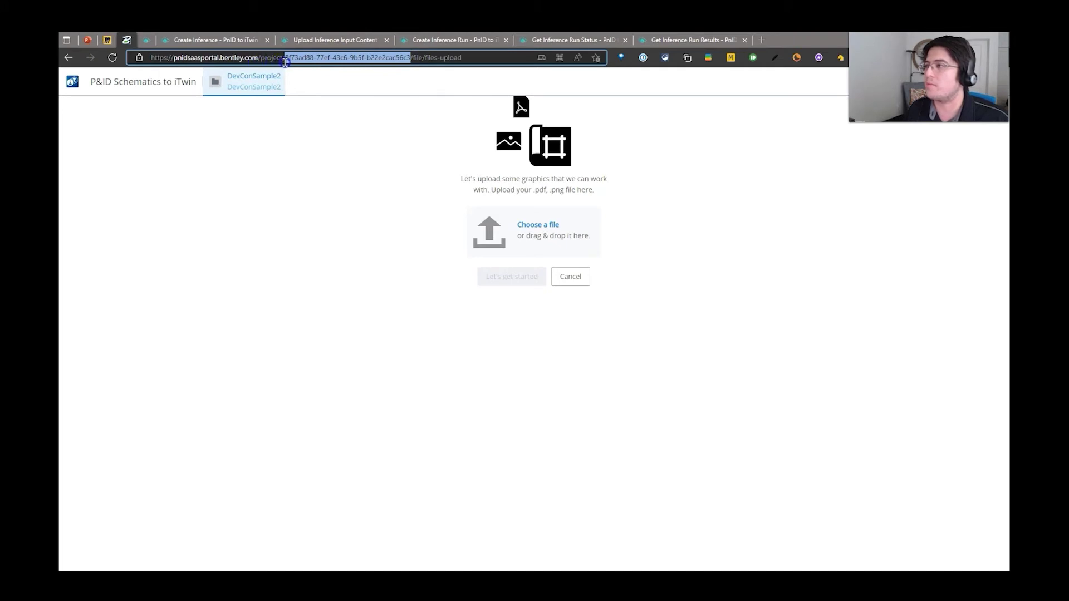
{"action": "left_click", "coordinate": [108, 41]}
{"action": "left_click", "coordinate": [87, 40]}
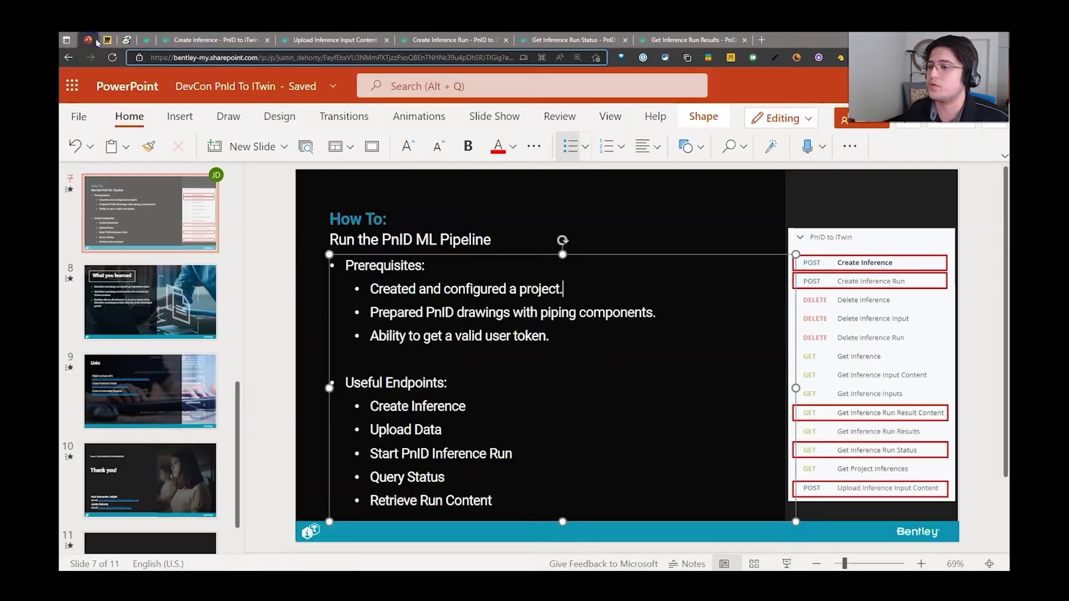
Change the Create Inference body's modelVersion from 1.1 to 1.2
{"action": "left_click", "coordinate": [215, 40]}
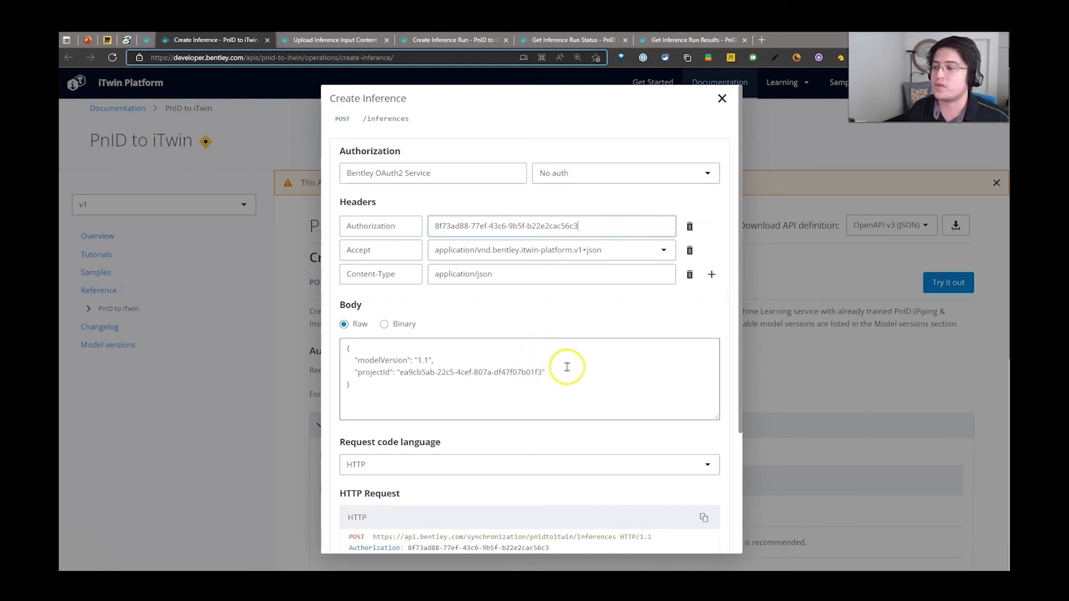
{"action": "left_click", "coordinate": [424, 361]}
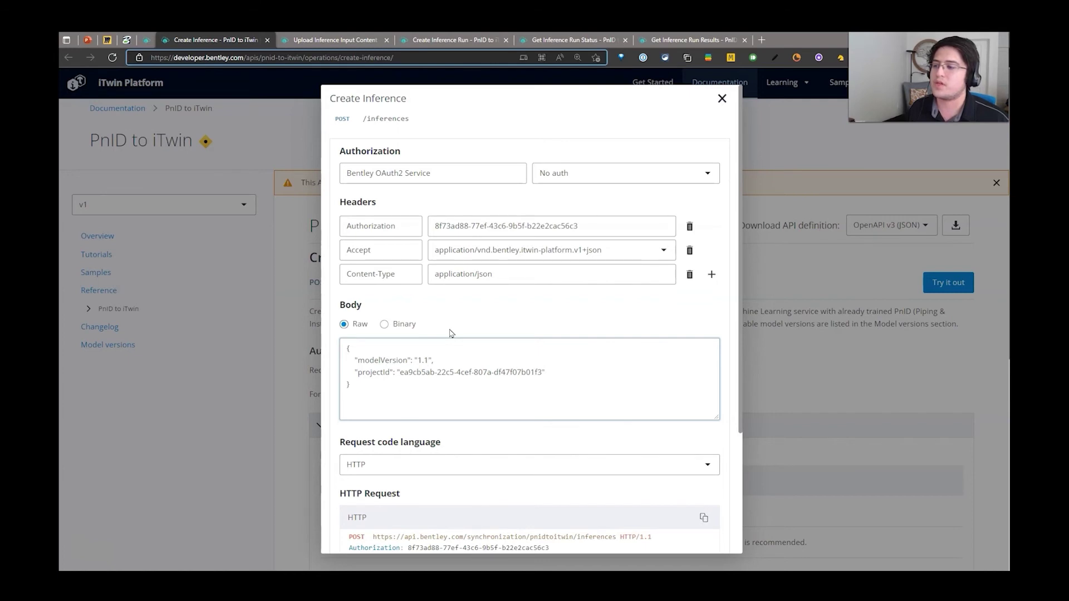
{"action": "key", "text": "BackSpace"}
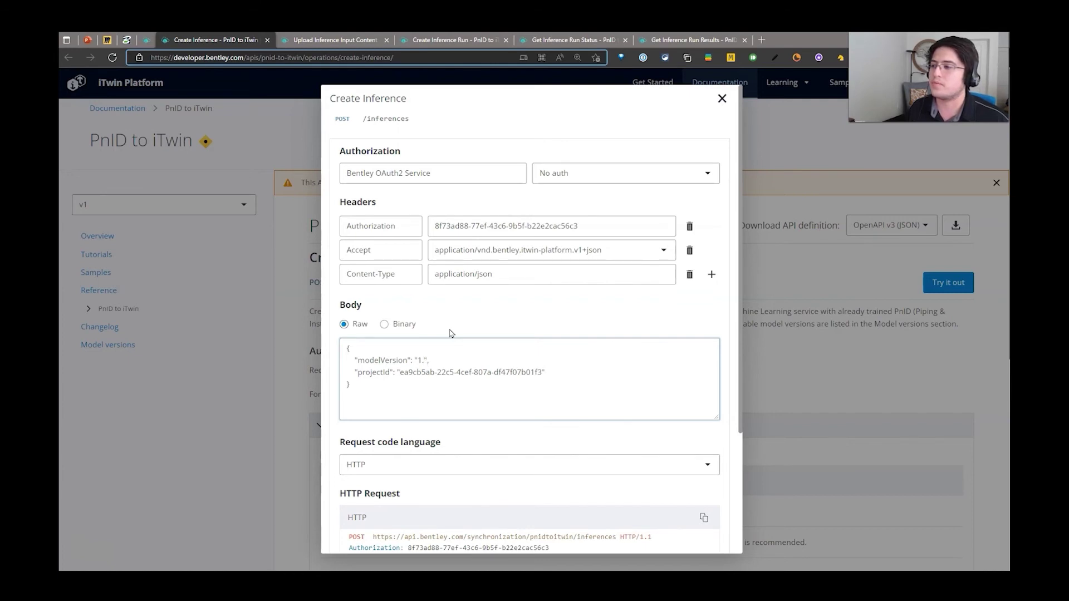
{"action": "type", "text": "2"}
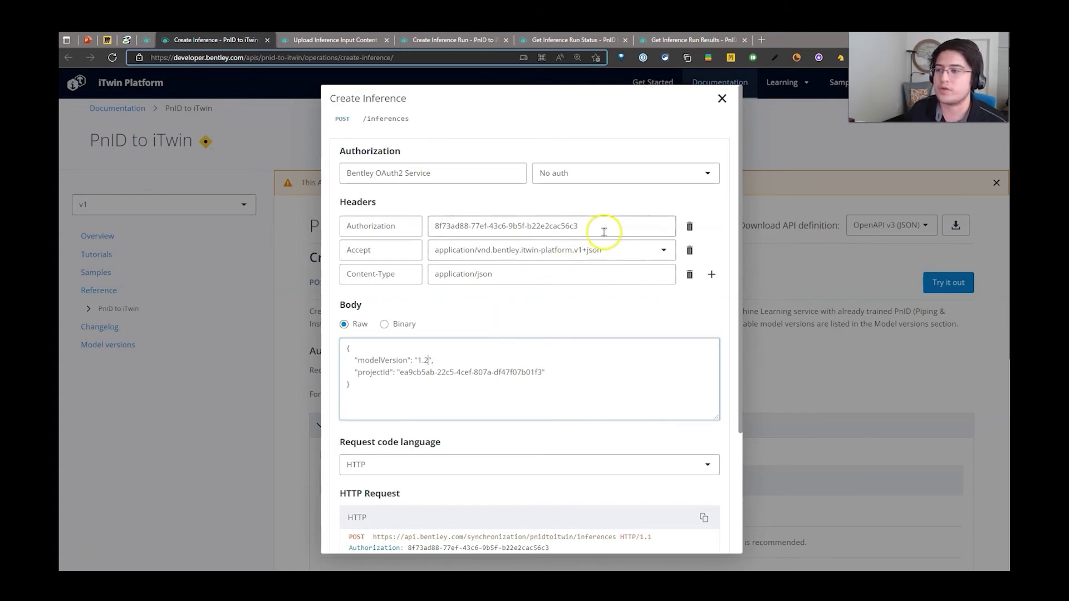
Review the request body and bring up the Authorization method choices
{"action": "left_click", "coordinate": [471, 352]}
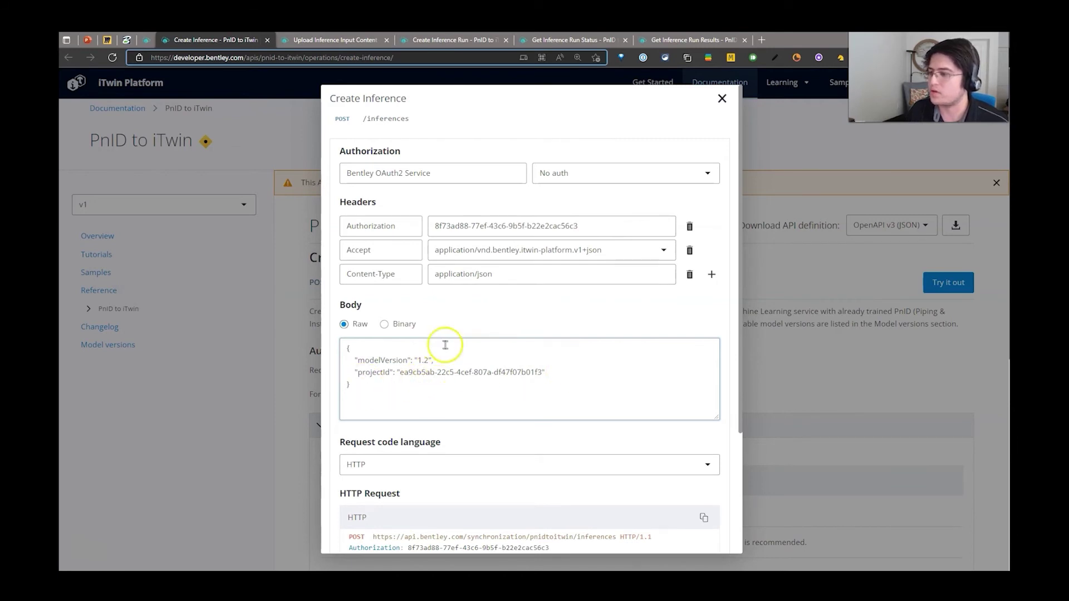
{"action": "scroll", "coordinate": [418, 368], "scroll_direction": "down", "scroll_amount": 2}
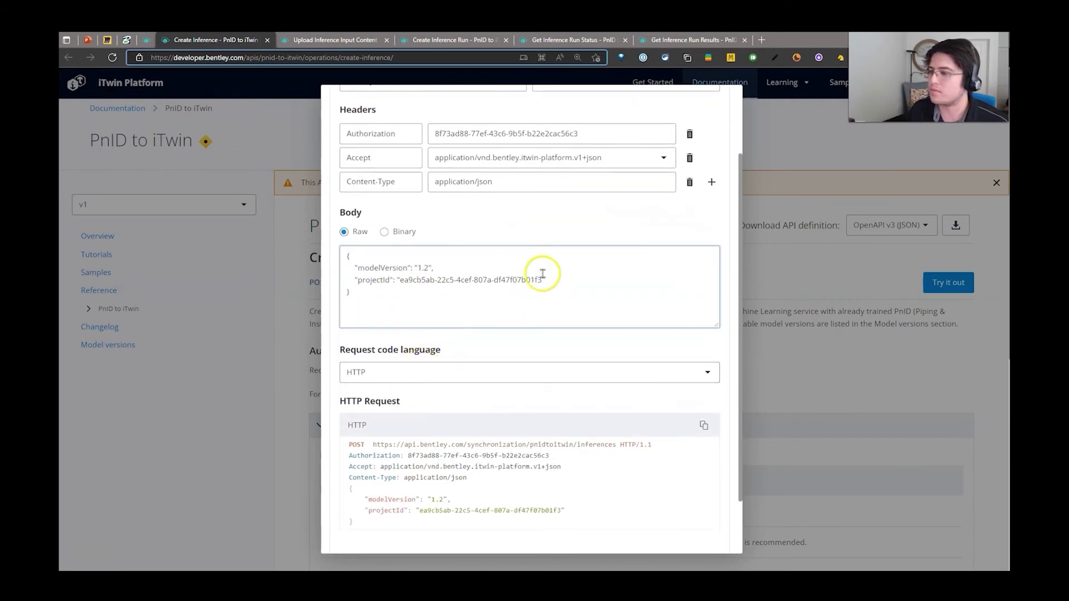
{"action": "scroll", "coordinate": [544, 275], "scroll_direction": "up", "scroll_amount": 2}
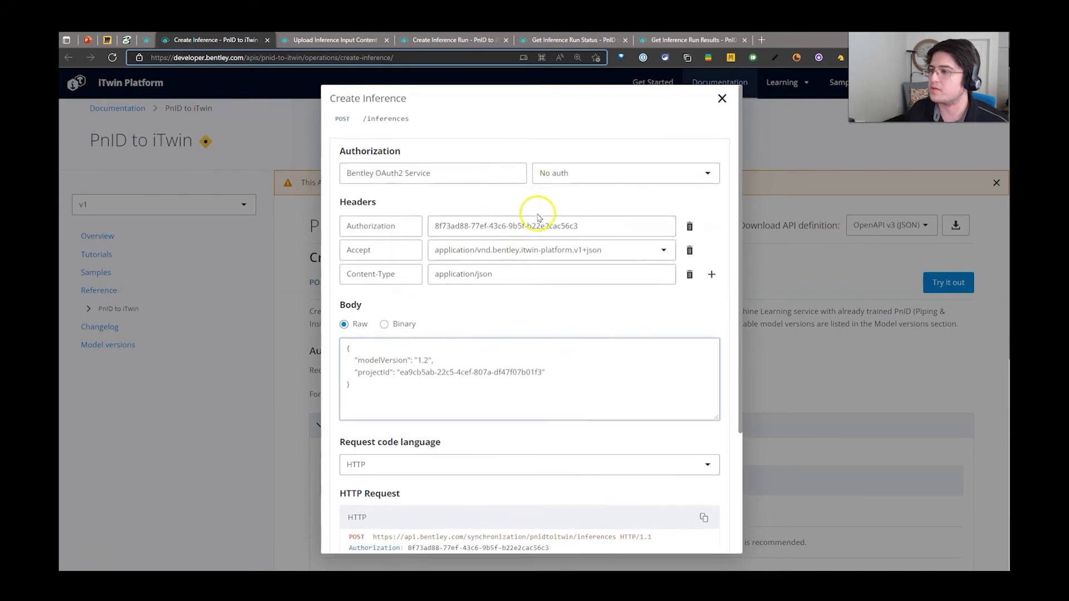
{"action": "left_click", "coordinate": [644, 218]}
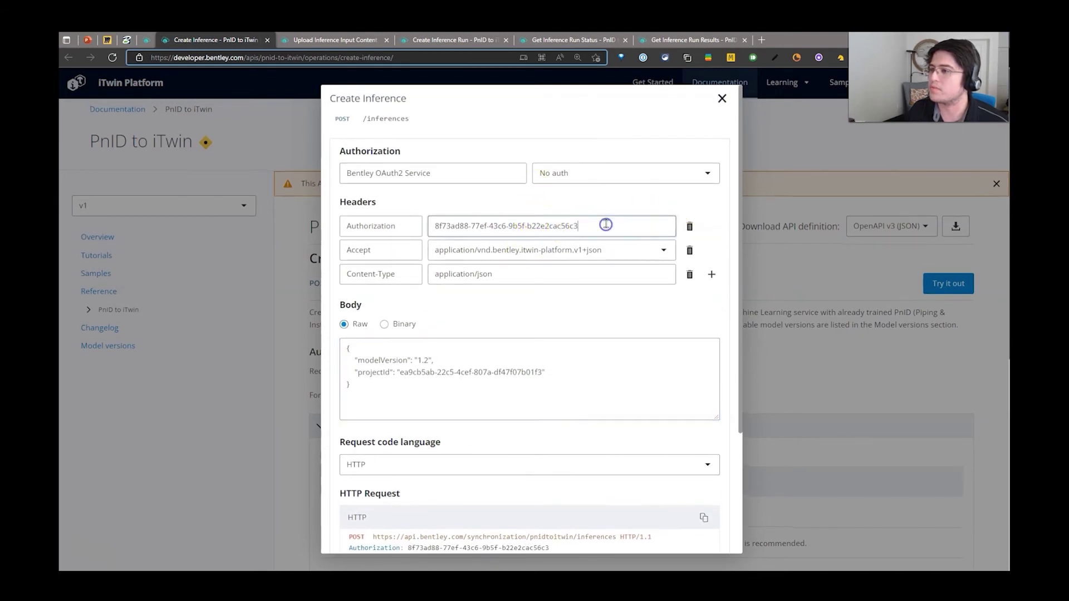
{"action": "left_click", "coordinate": [673, 167]}
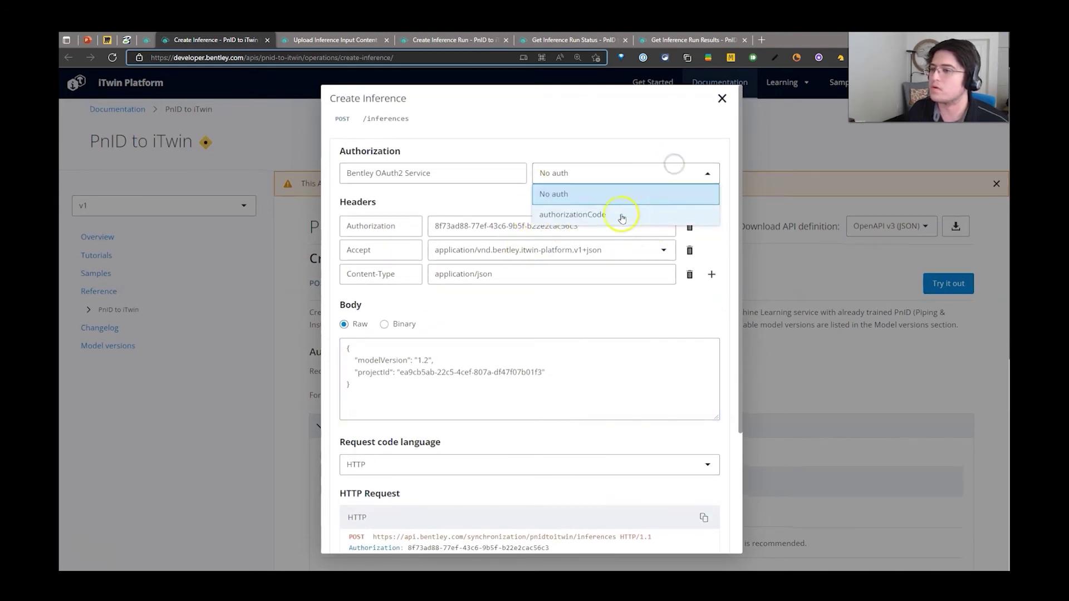
Authorize with authorizationCode sign-in and replace projectId with the copied project ID
{"action": "left_click", "coordinate": [580, 219]}
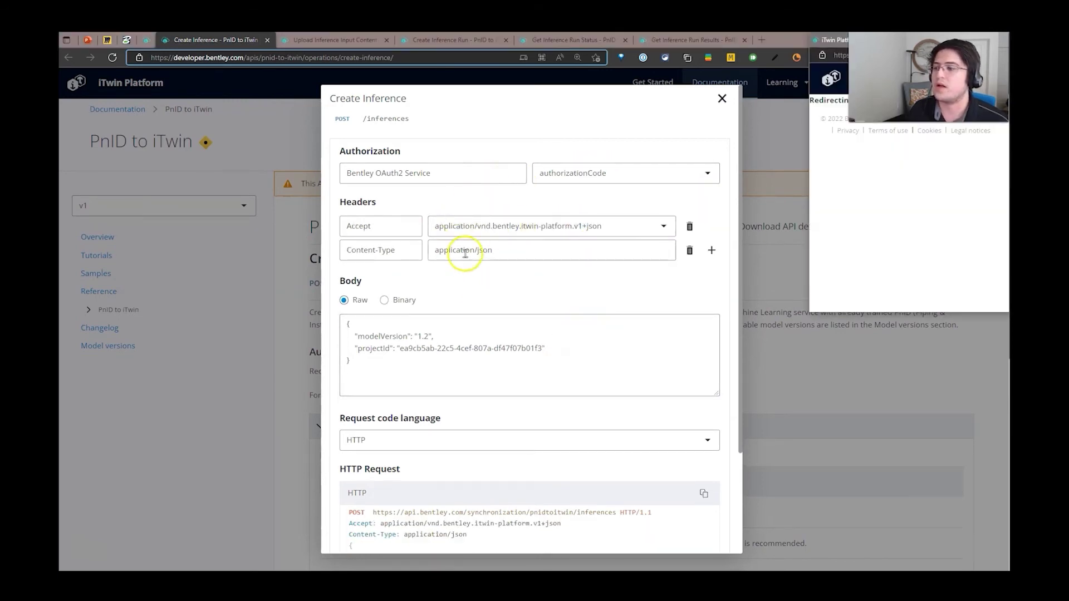
{"action": "left_click_drag", "start_coordinate": [402, 372], "coordinate": [497, 372]}
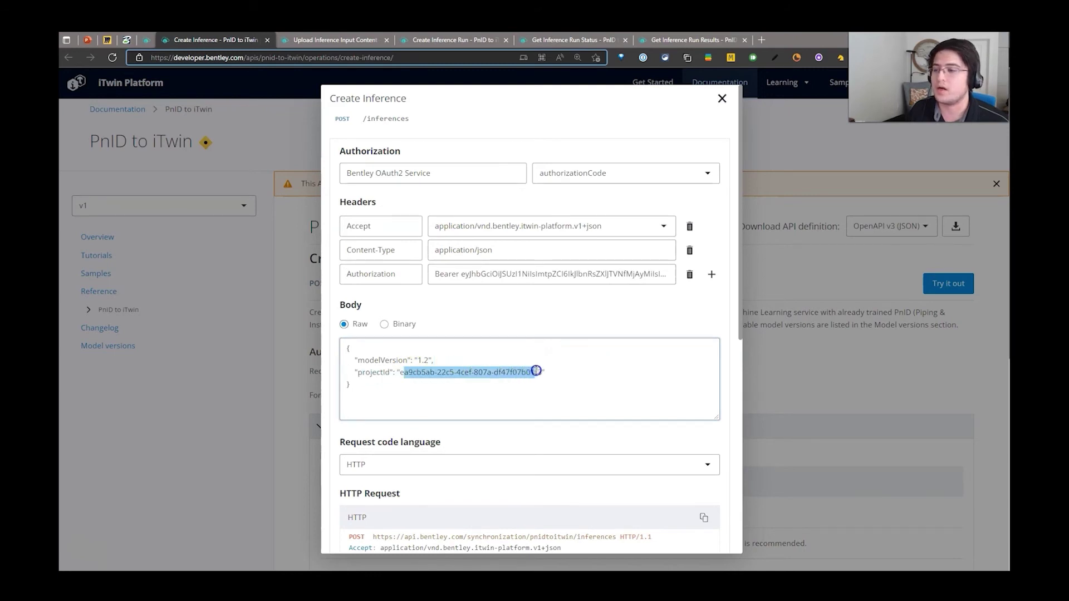
{"action": "key", "text": "BackSpace"}
{"action": "key", "text": "BackSpace"}
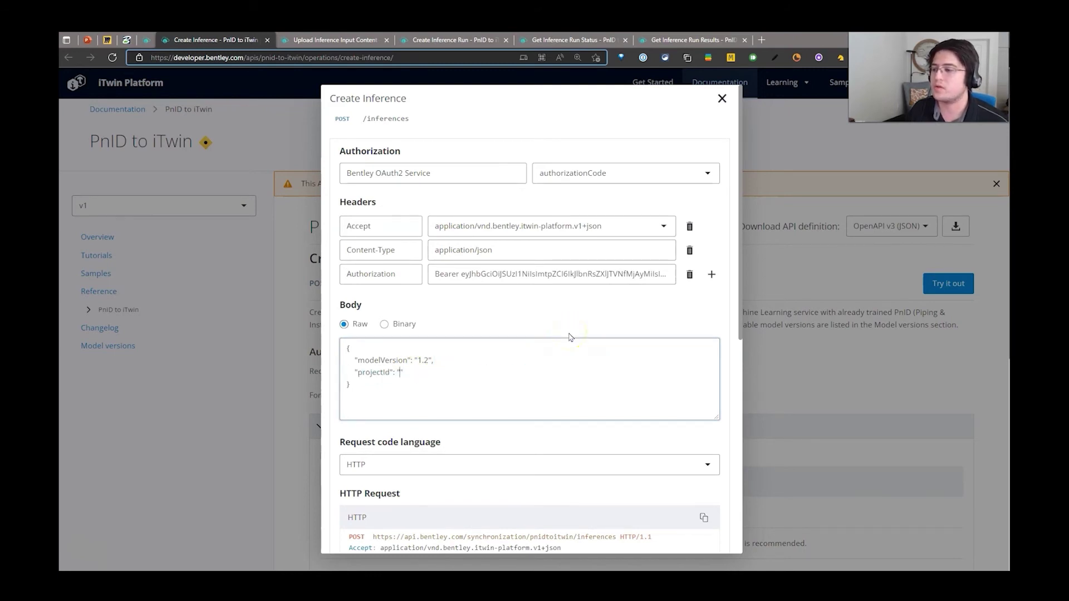
{"action": "key", "text": "ctrl+grave"}
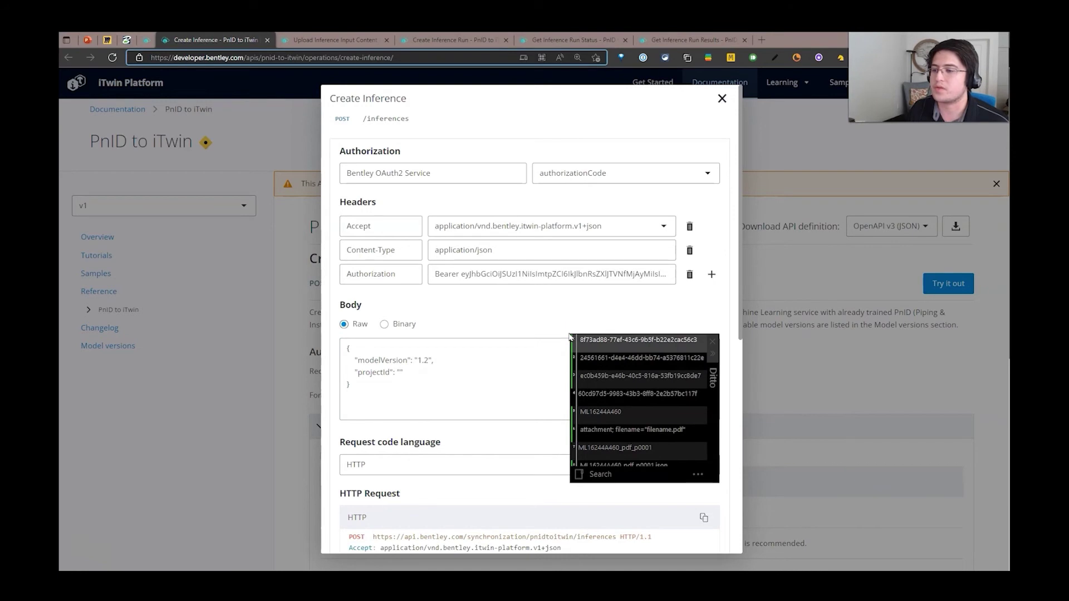
{"action": "key", "text": "Return"}
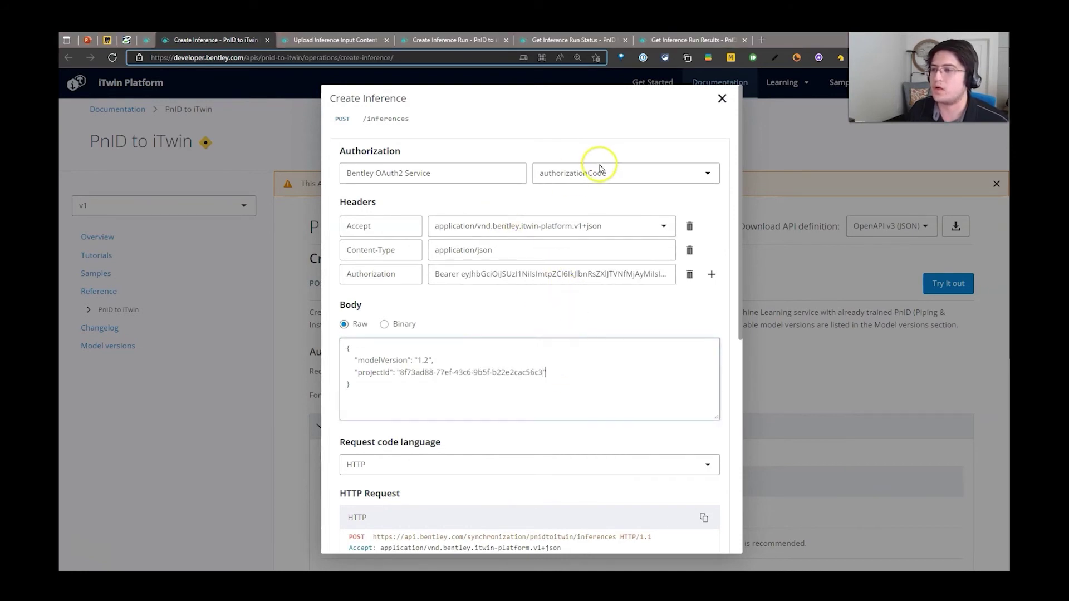
Recheck the authentication method list and scroll down to the Execute button
{"action": "scroll", "coordinate": [557, 168], "scroll_direction": "down", "scroll_amount": 1}
{"action": "scroll", "coordinate": [596, 190], "scroll_direction": "up", "scroll_amount": 2}
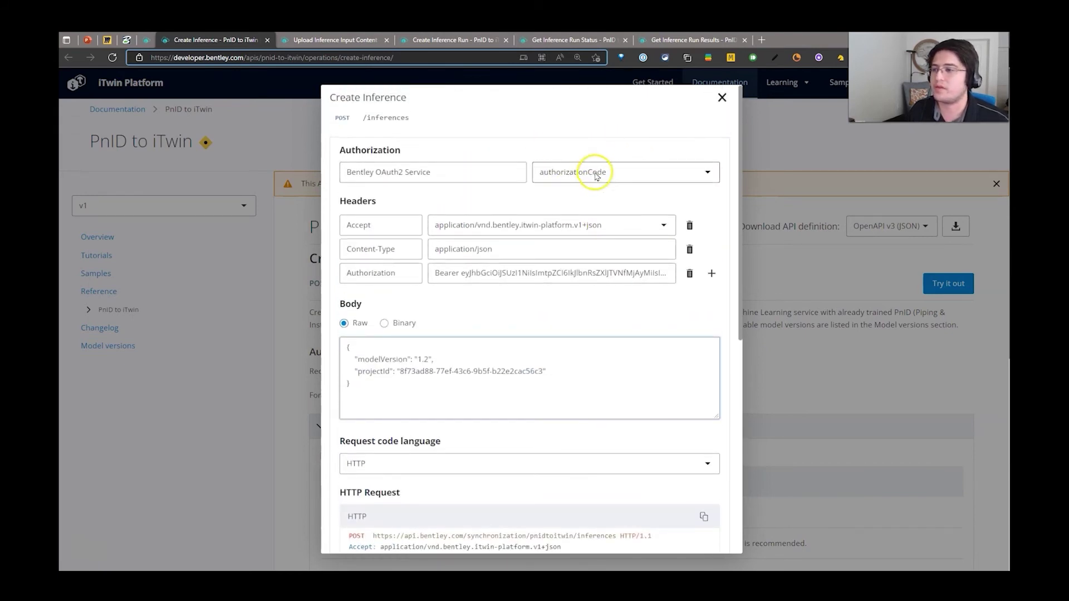
{"action": "left_click", "coordinate": [597, 175]}
{"action": "left_click", "coordinate": [601, 108]}
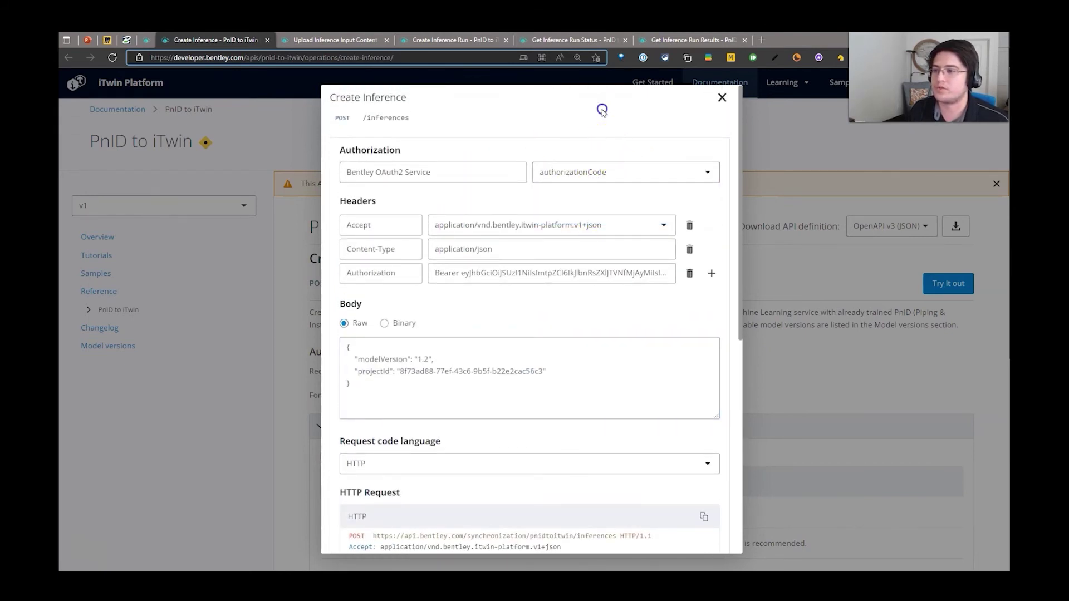
{"action": "scroll", "coordinate": [626, 190], "scroll_direction": "down", "scroll_amount": 1}
{"action": "scroll", "coordinate": [626, 190], "scroll_direction": "down", "scroll_amount": 3}
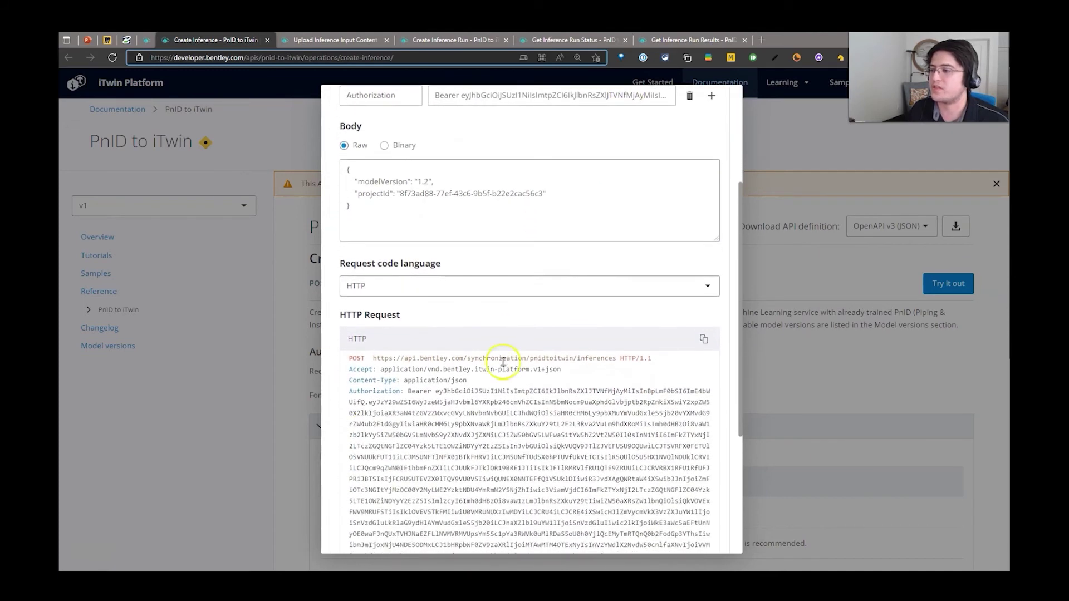
{"action": "scroll", "coordinate": [456, 371], "scroll_direction": "down", "scroll_amount": 5}
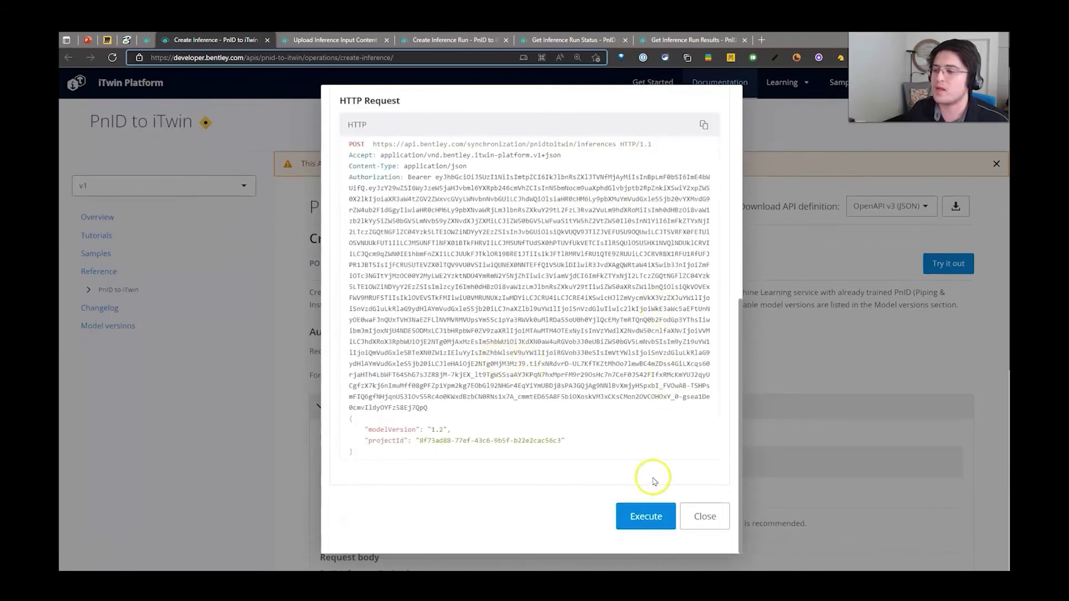
Send Create Inference, select the new id in its 201 Created response, and return to the upload operation
{"action": "left_click", "coordinate": [641, 518]}
{"action": "scroll", "coordinate": [649, 438], "scroll_direction": "down", "scroll_amount": 3}
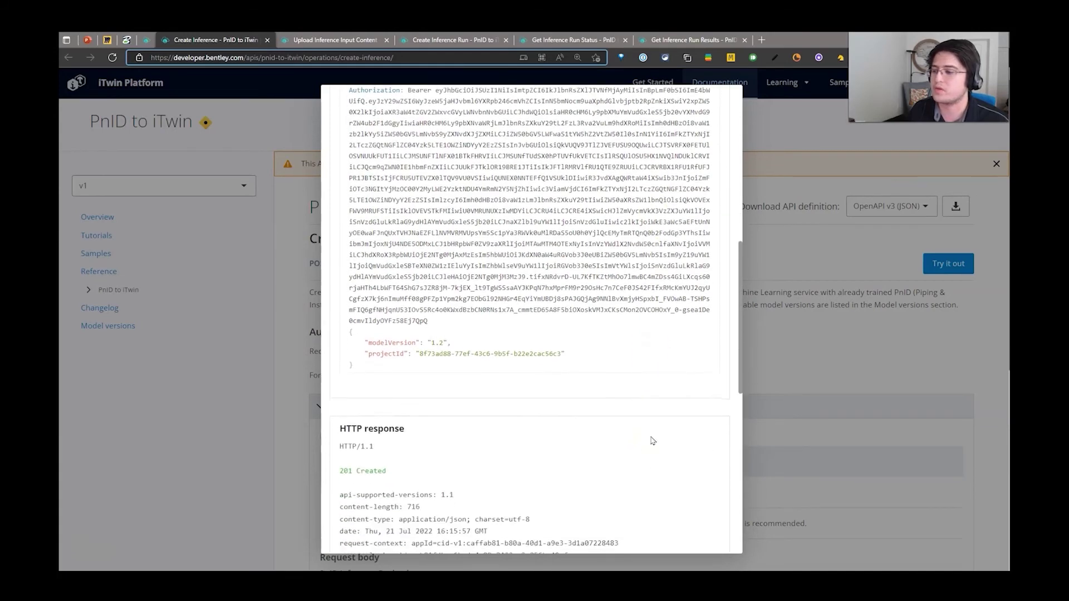
{"action": "scroll", "coordinate": [650, 431], "scroll_direction": "down", "scroll_amount": 3}
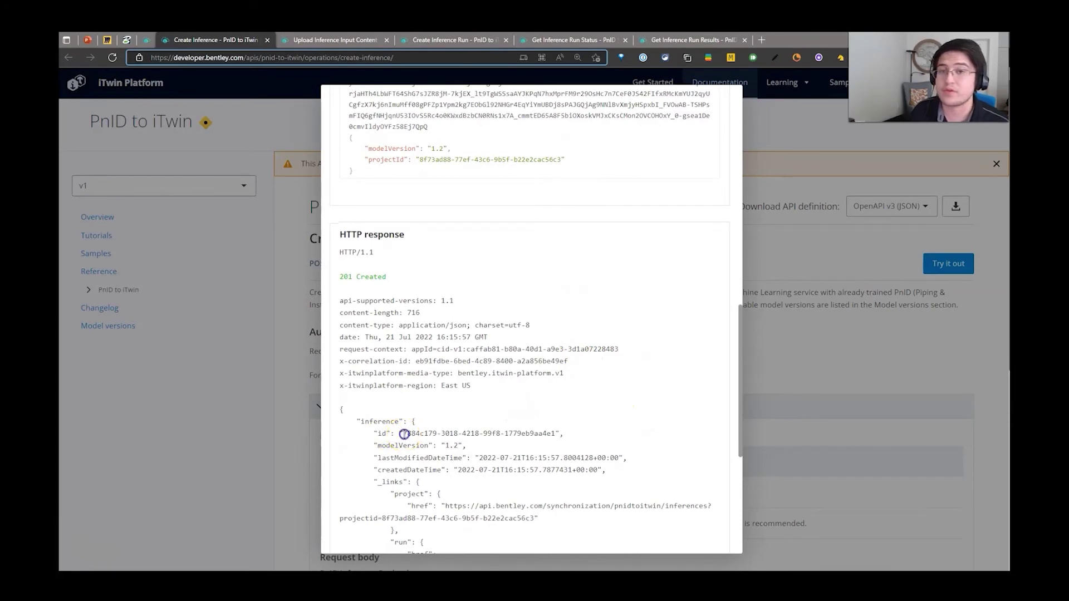
{"action": "left_click_drag", "start_coordinate": [417, 435], "coordinate": [555, 435]}
{"action": "left_click", "coordinate": [573, 424]}
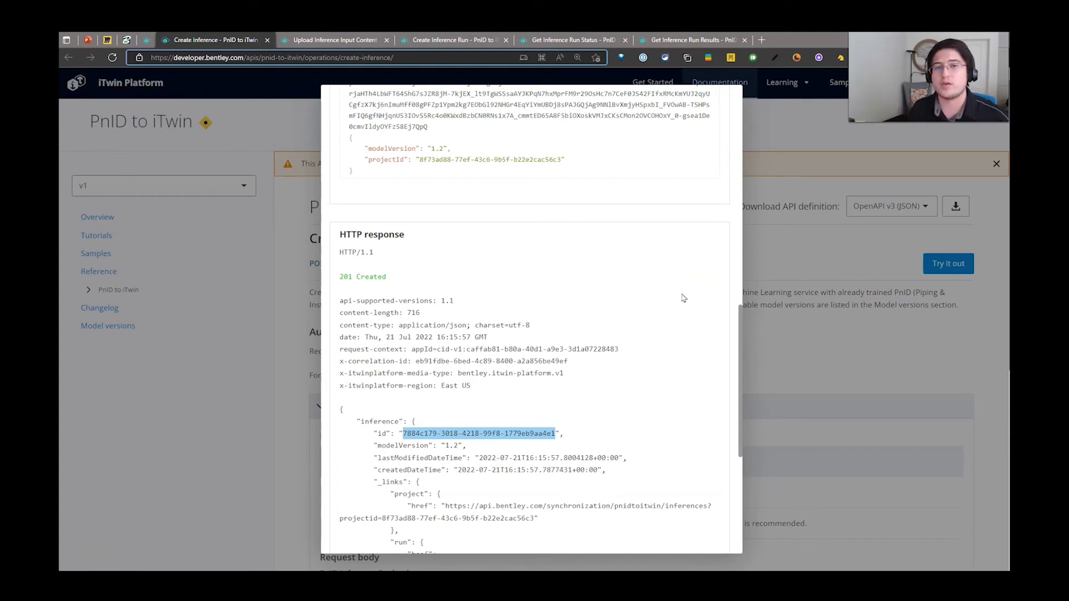
{"action": "left_click", "coordinate": [299, 41]}
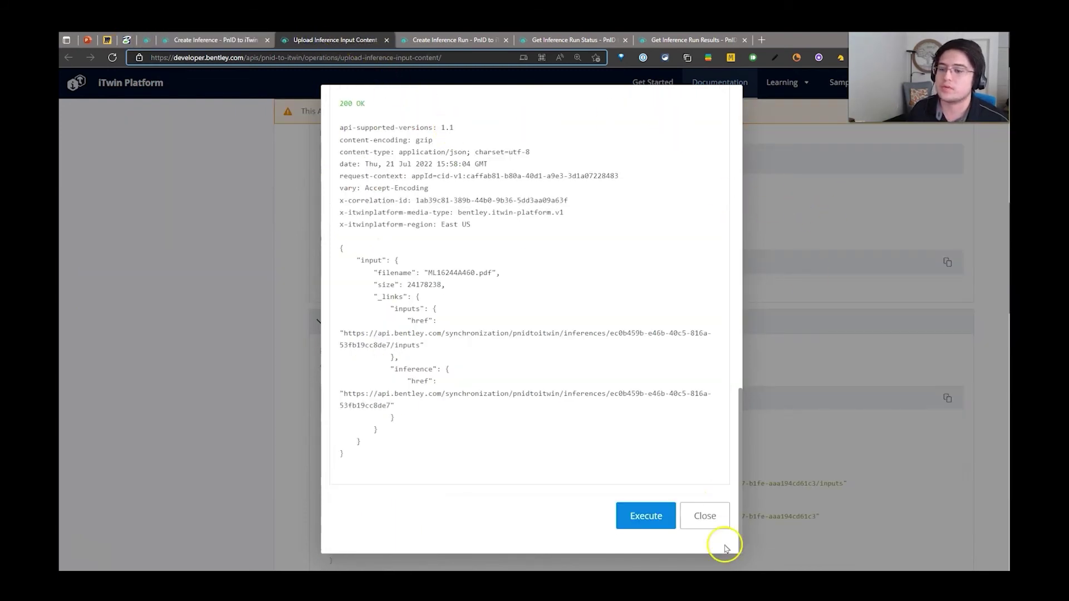
Dismiss the earlier upload response and start a new upload request authorized with authorizationCode
{"action": "left_click", "coordinate": [723, 518]}
{"action": "scroll", "coordinate": [615, 287], "scroll_direction": "up", "scroll_amount": 12}
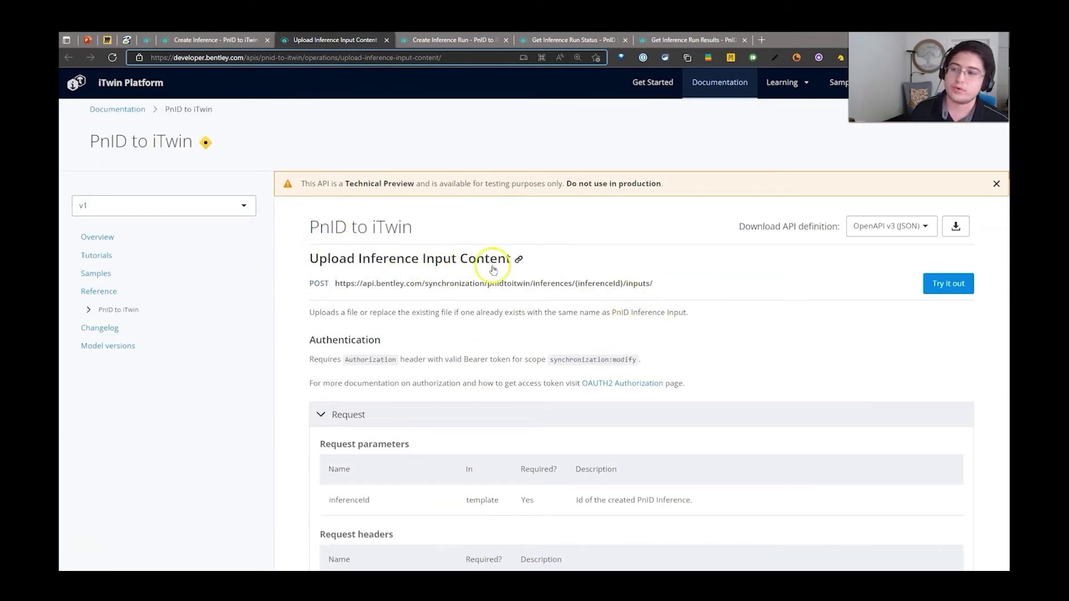
{"action": "left_click", "coordinate": [939, 285]}
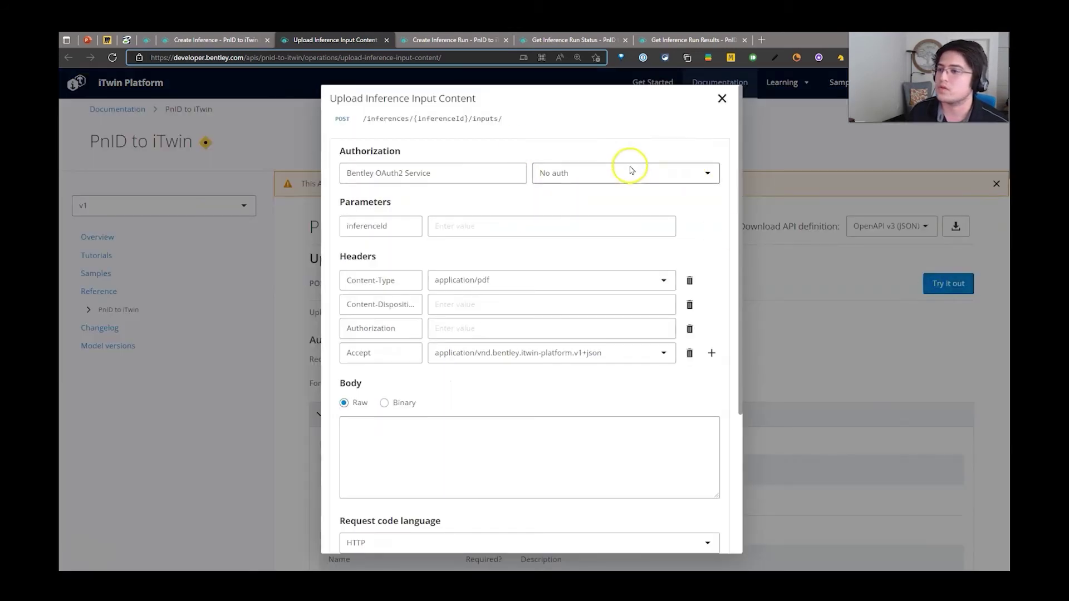
{"action": "left_click", "coordinate": [606, 175]}
{"action": "left_click", "coordinate": [567, 217]}
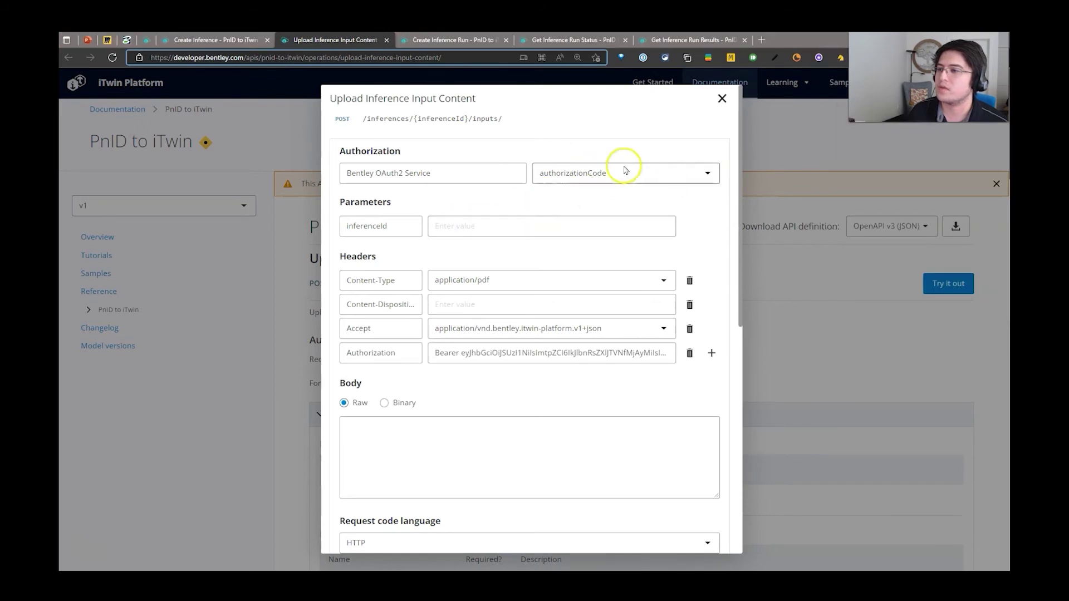
Fill inferenceId with the new inference's id copied from the Create Inference response
{"action": "left_click", "coordinate": [467, 226]}
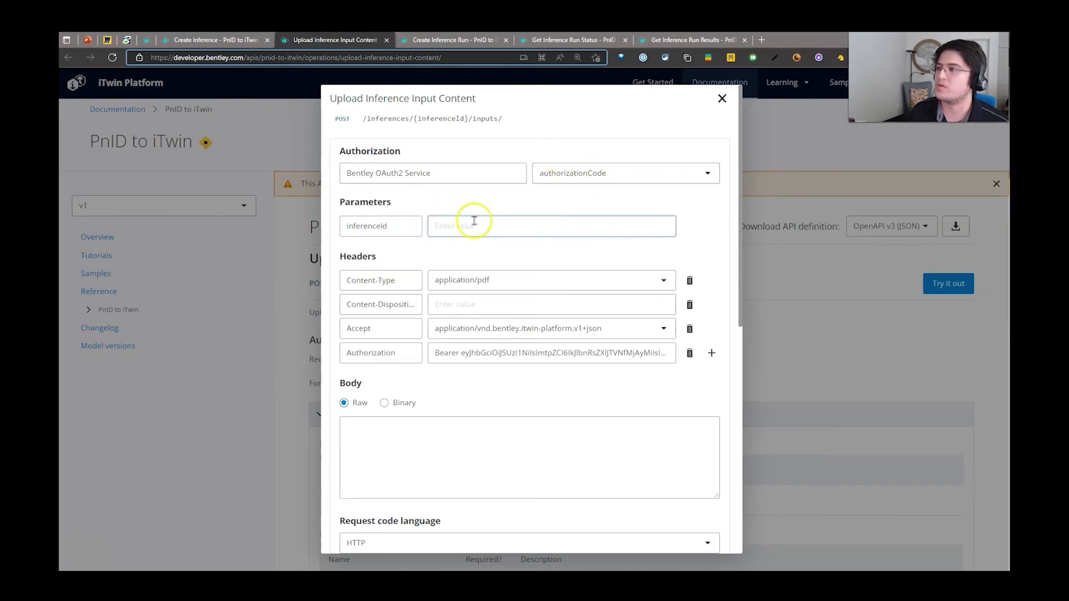
{"action": "left_click", "coordinate": [202, 40]}
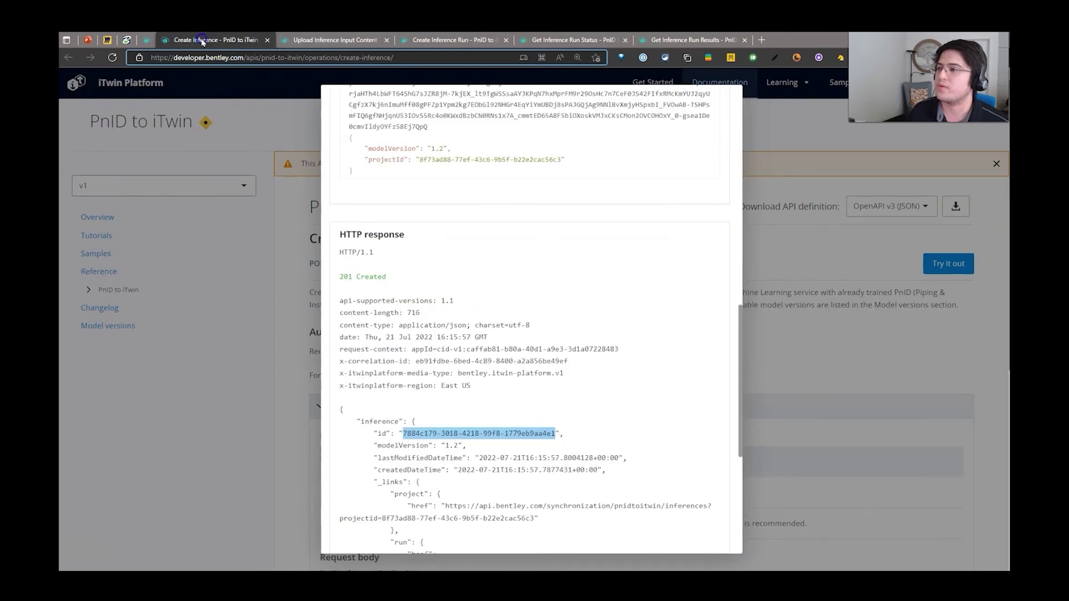
{"action": "right_click", "coordinate": [432, 434]}
{"action": "left_click", "coordinate": [489, 69]}
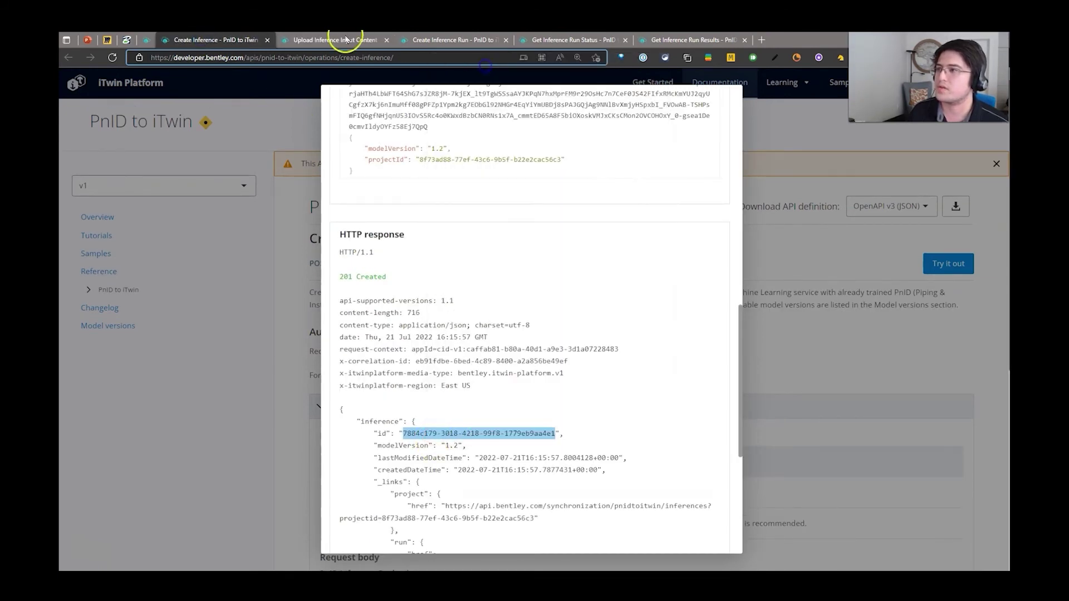
{"action": "left_click", "coordinate": [329, 40]}
{"action": "left_click", "coordinate": [474, 225]}
{"action": "key", "text": "ctrl+v"}
Insert the saved attachment filename value into the Content-Disposition header
{"action": "left_click", "coordinate": [499, 306]}
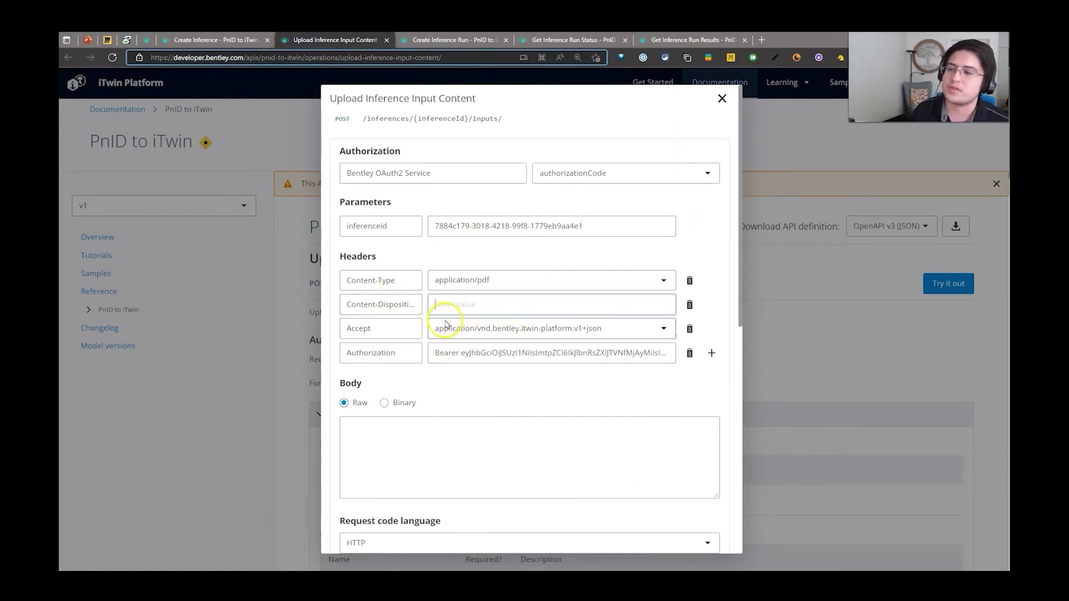
{"action": "key", "text": "ctrl+grave"}
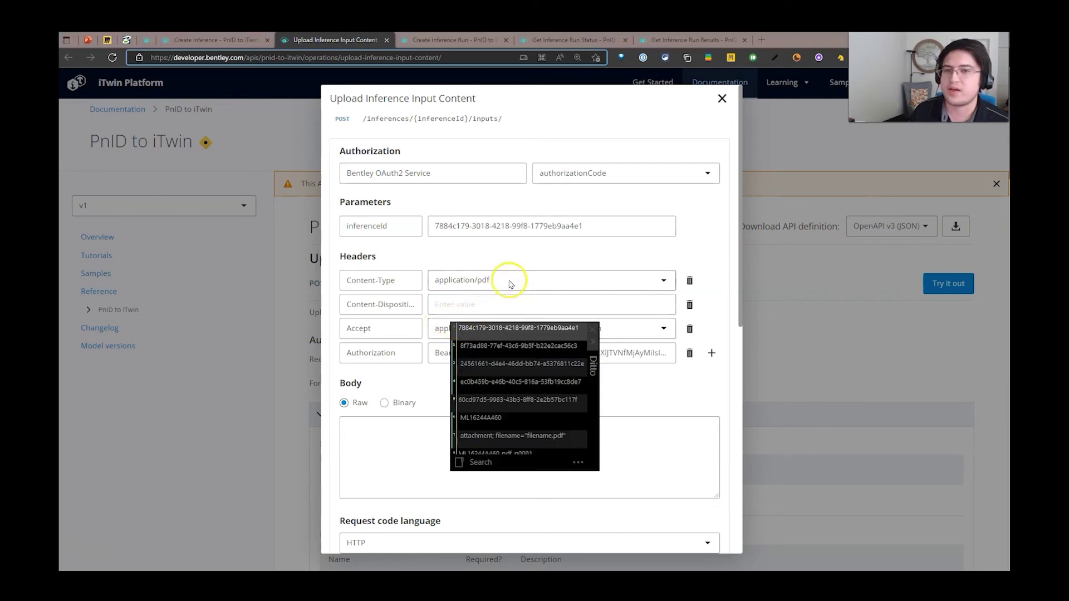
{"action": "left_click", "coordinate": [502, 440]}
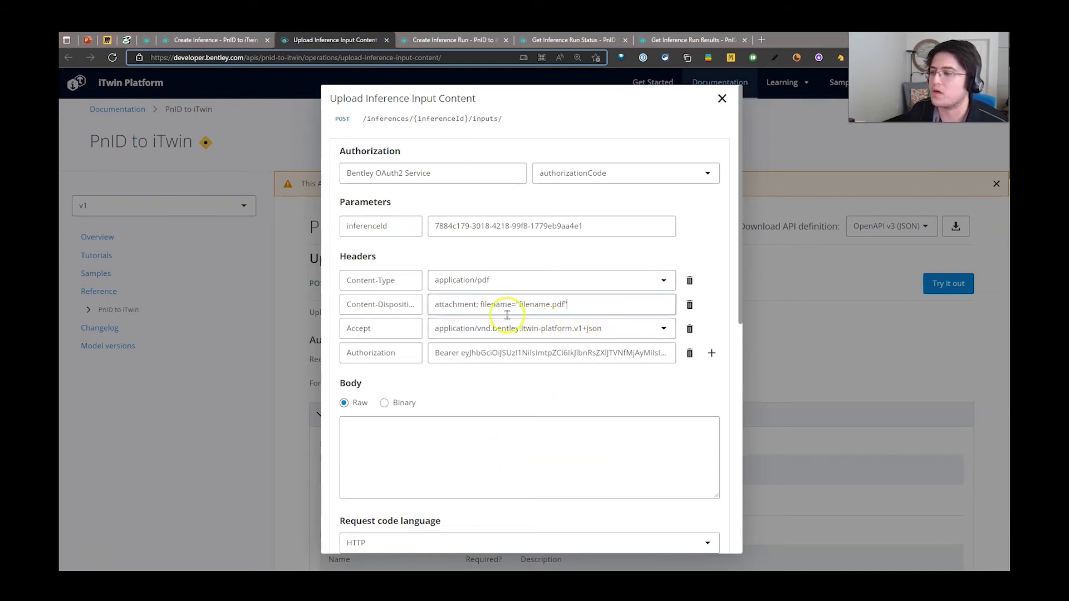
{"action": "double_click", "coordinate": [529, 304]}
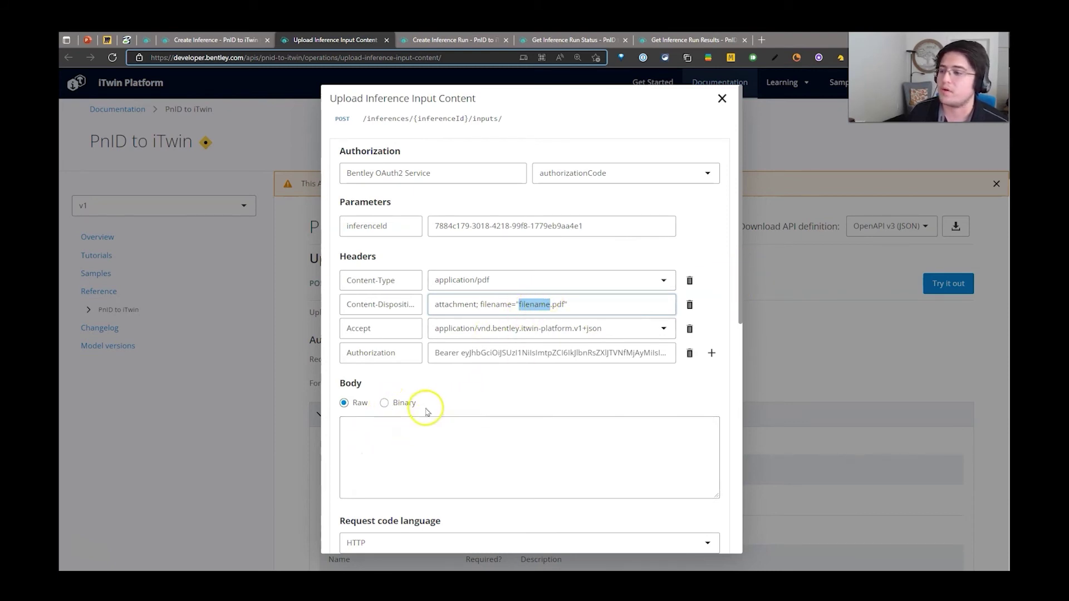
Attach ML16244A460.pdf as the binary body and put its name in Content-Disposition
{"action": "left_click", "coordinate": [409, 403]}
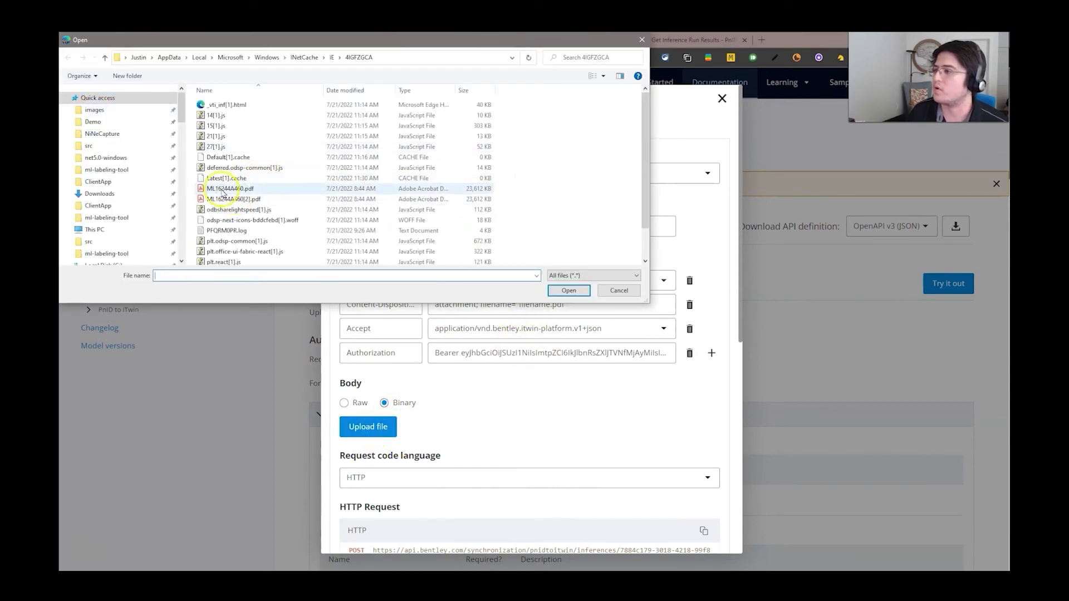
{"action": "left_click", "coordinate": [223, 188]}
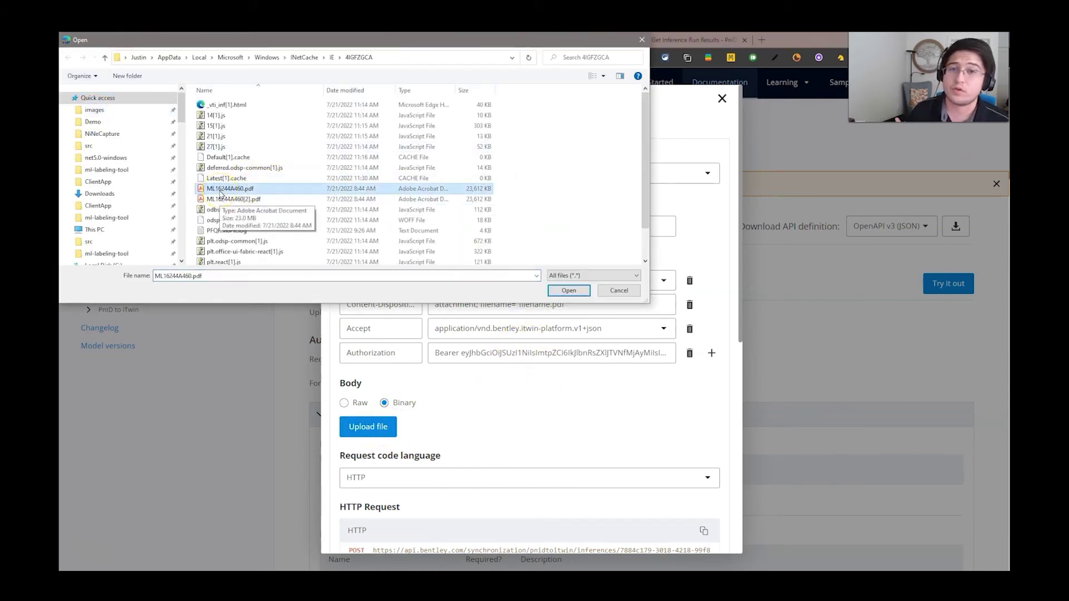
{"action": "double_click", "coordinate": [202, 276]}
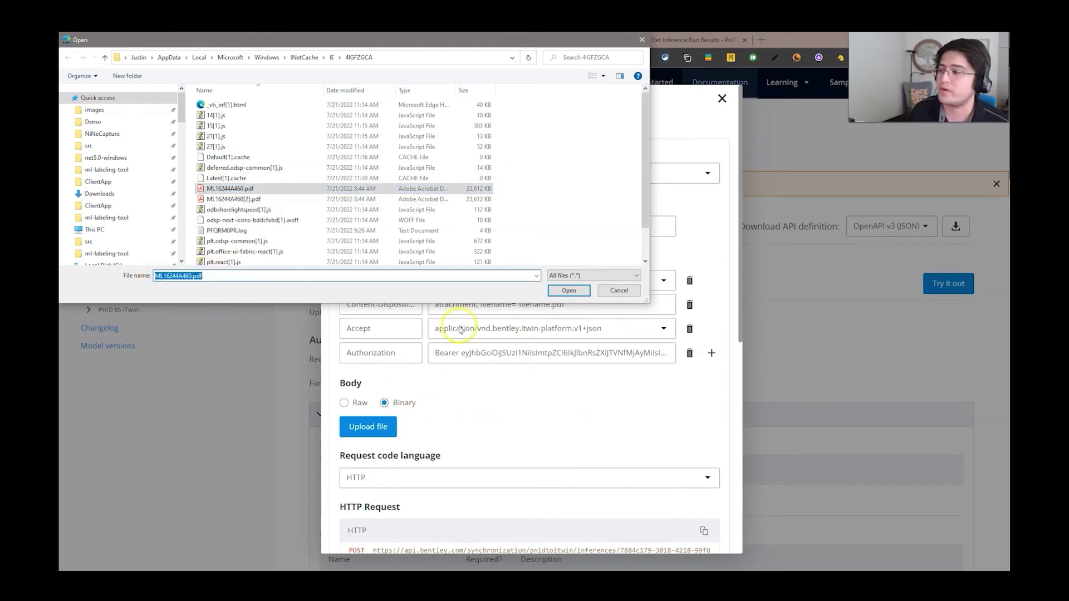
{"action": "left_click", "coordinate": [569, 291]}
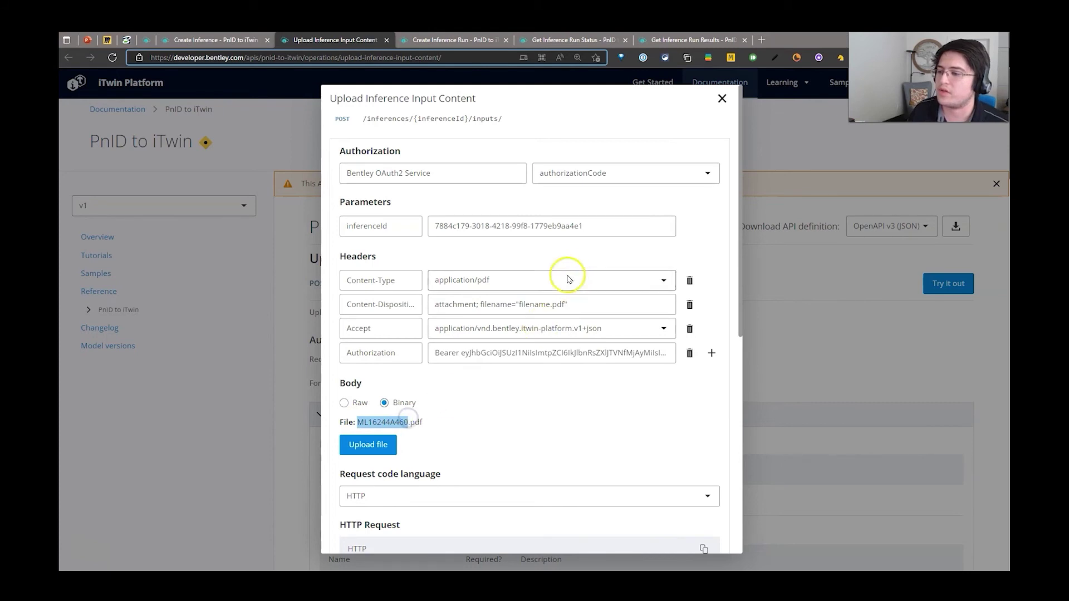
{"action": "double_click", "coordinate": [535, 305]}
{"action": "key", "text": "ctrl+v"}
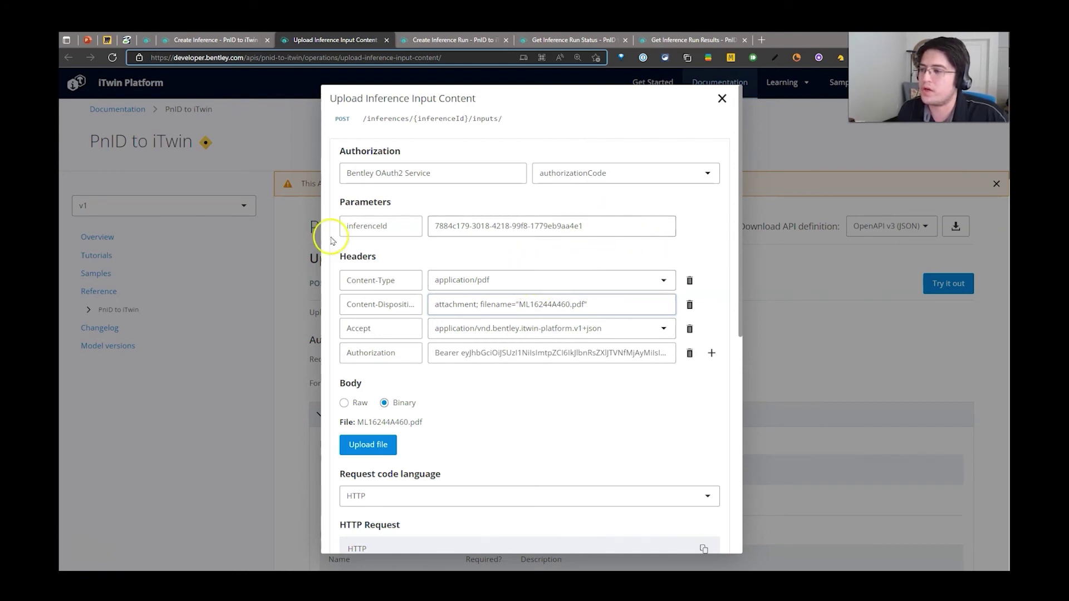
{"action": "scroll", "coordinate": [569, 210], "scroll_direction": "down", "scroll_amount": 2}
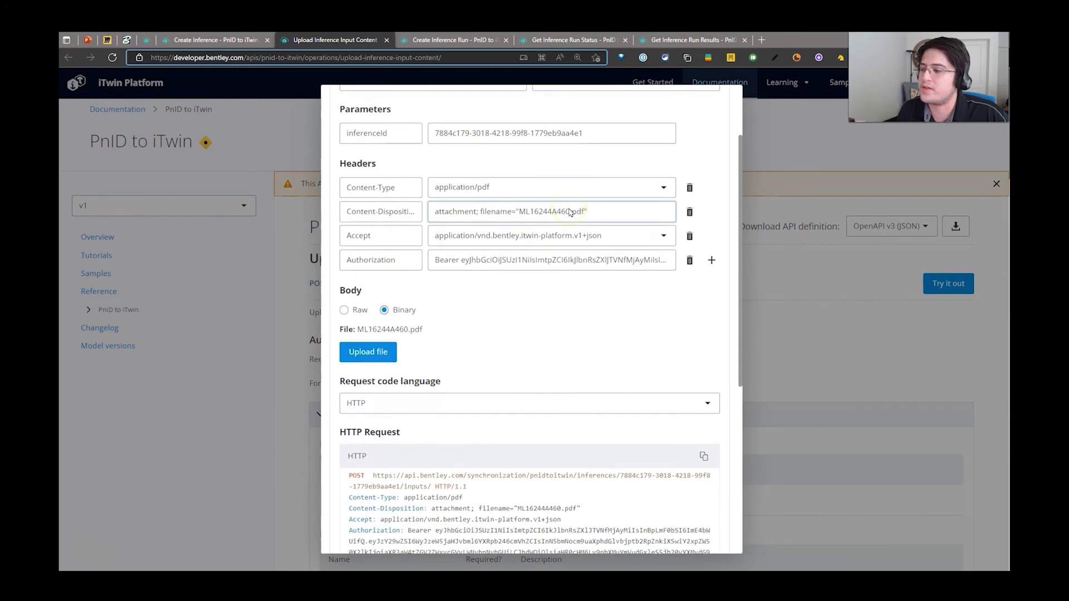
{"action": "scroll", "coordinate": [570, 210], "scroll_direction": "down", "scroll_amount": 4}
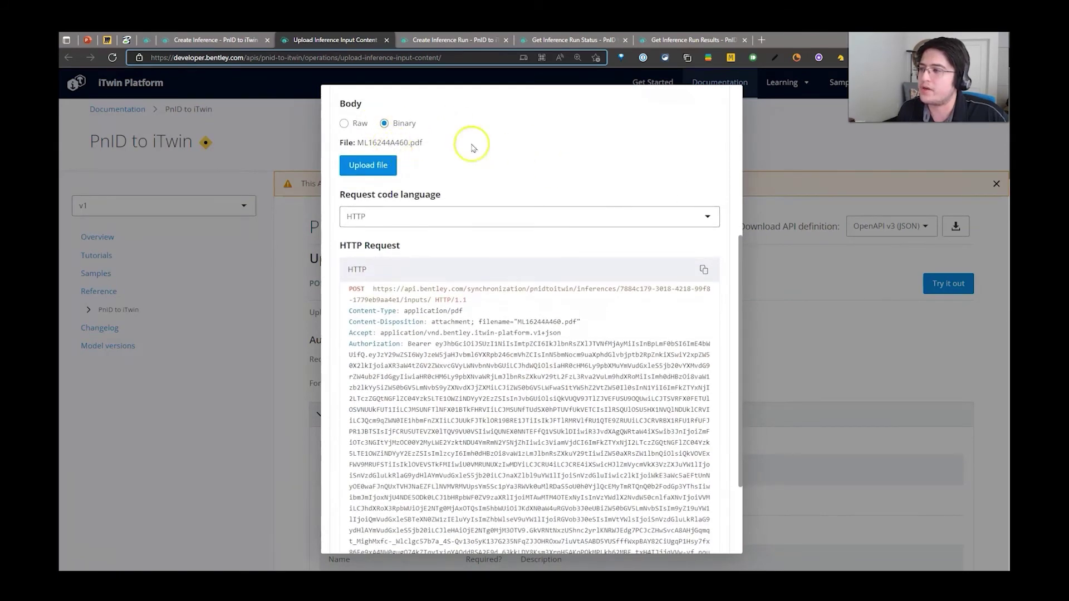
{"action": "scroll", "coordinate": [523, 154], "scroll_direction": "down", "scroll_amount": 3}
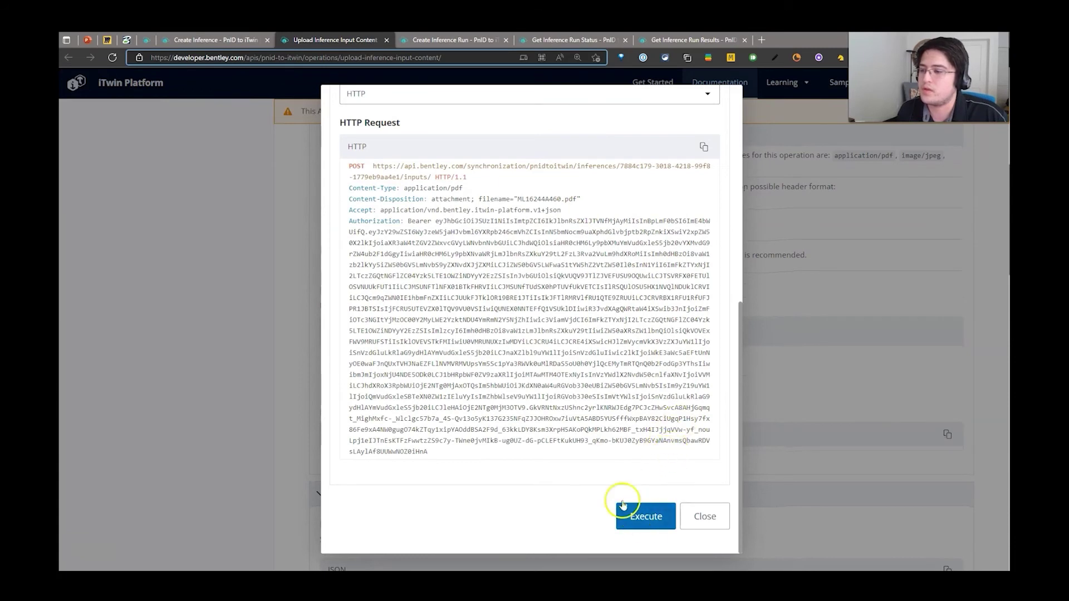
Execute the upload and confirm the 200 OK response naming ML16244A460.pdf, size 24178238
{"action": "left_click", "coordinate": [642, 504]}
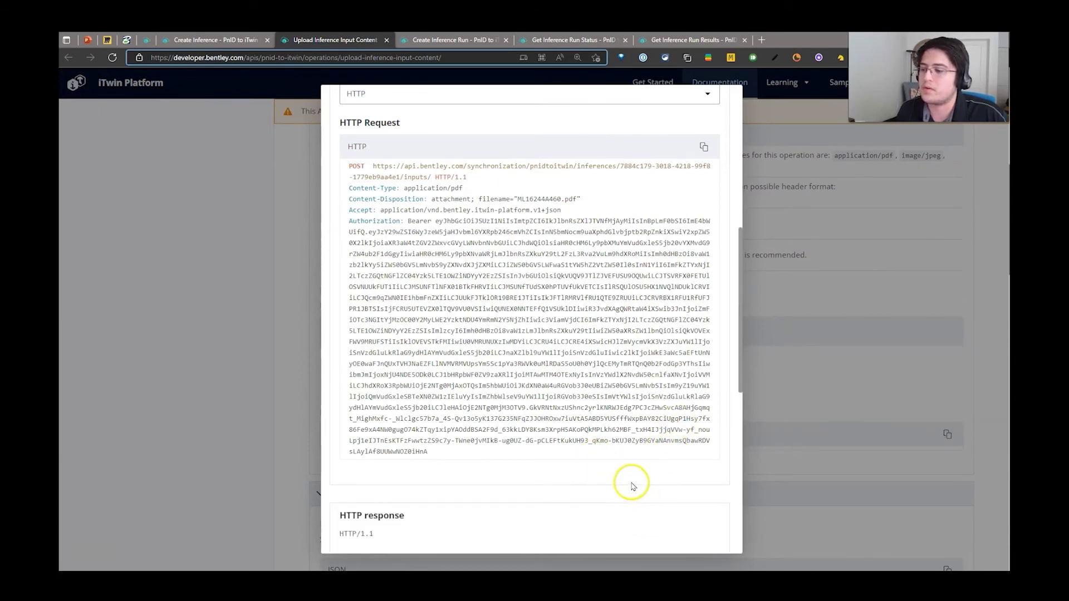
{"action": "scroll", "coordinate": [630, 473], "scroll_direction": "down", "scroll_amount": 2}
{"action": "scroll", "coordinate": [610, 448], "scroll_direction": "down", "scroll_amount": 2}
{"action": "scroll", "coordinate": [579, 288], "scroll_direction": "down", "scroll_amount": 2}
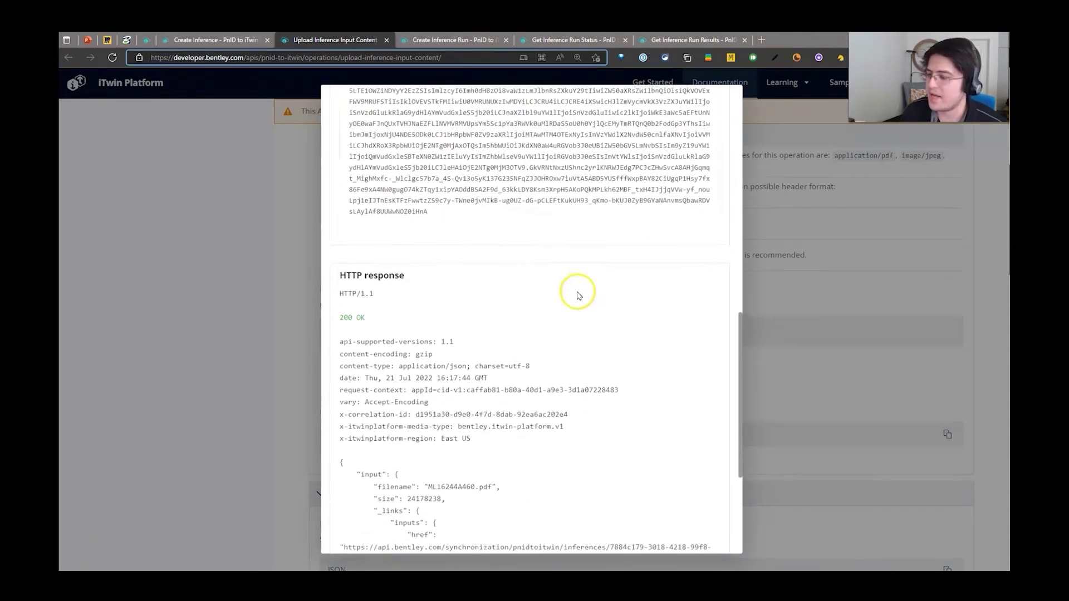
{"action": "scroll", "coordinate": [579, 289], "scroll_direction": "down", "scroll_amount": 3}
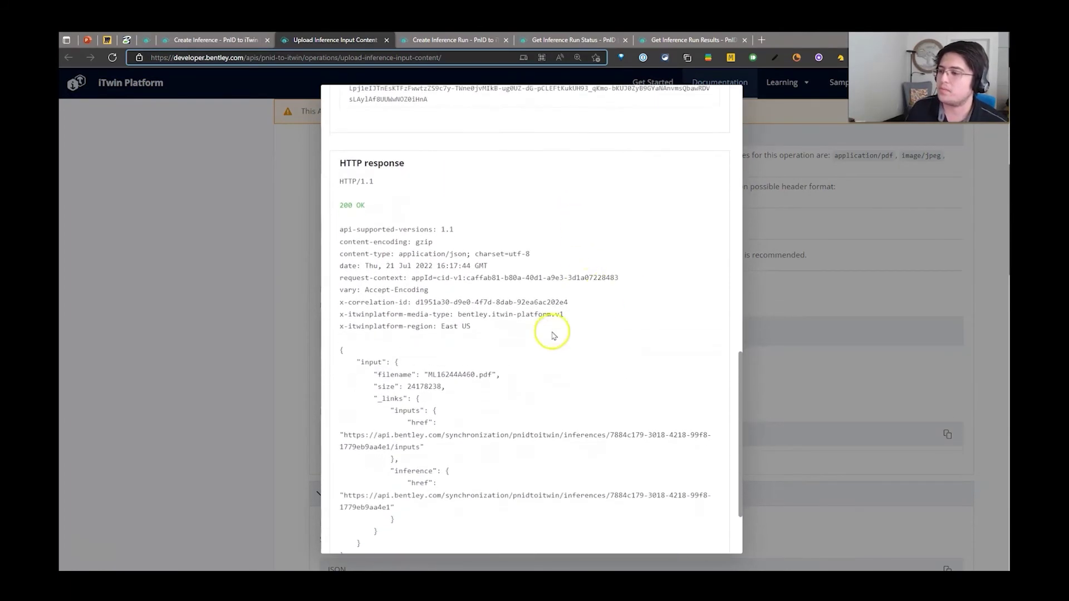
{"action": "scroll", "coordinate": [552, 332], "scroll_direction": "down", "scroll_amount": 2}
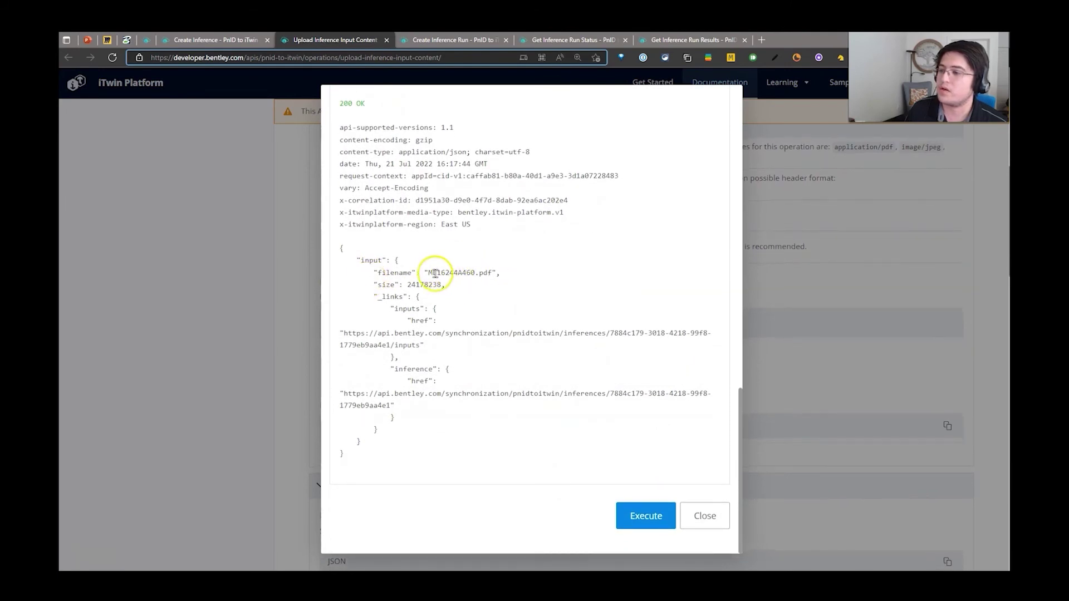
{"action": "left_click_drag", "start_coordinate": [439, 273], "coordinate": [494, 272]}
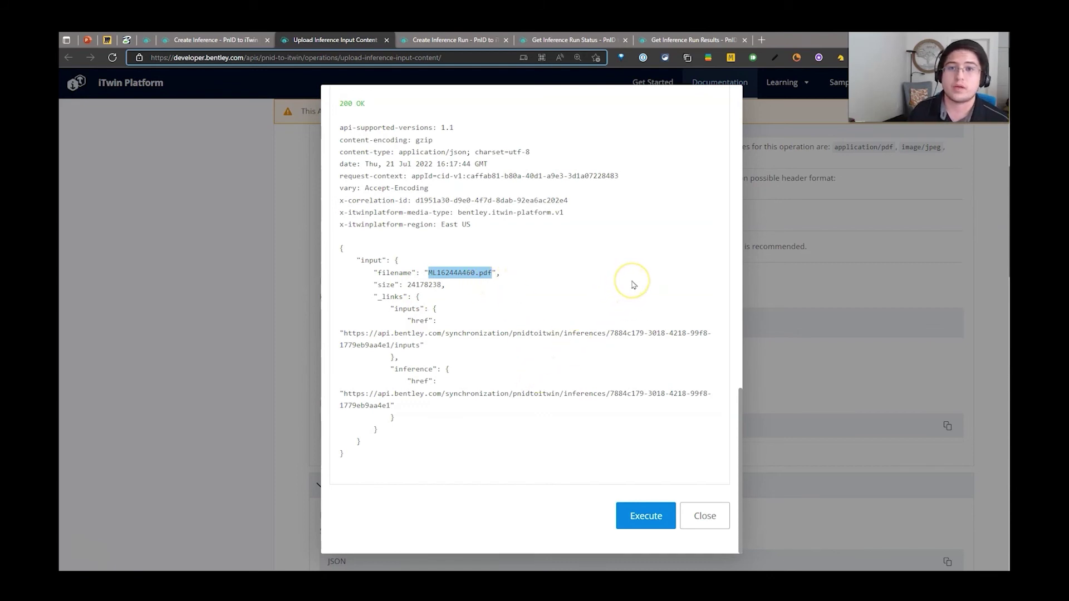
Switch to Create Inference Run, close the old form and start a fresh request
{"action": "left_click", "coordinate": [452, 48]}
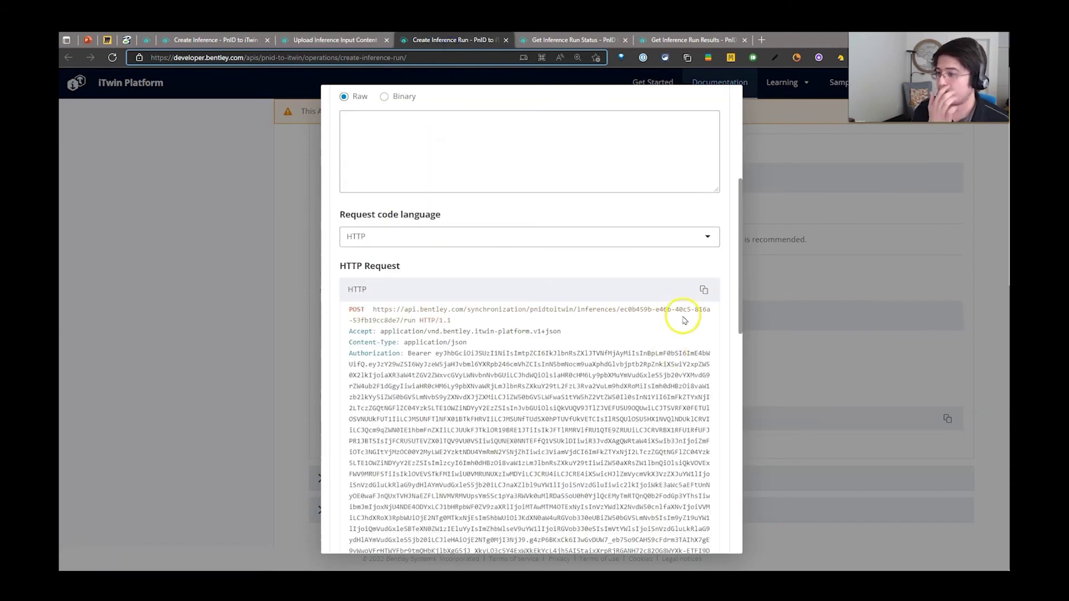
{"action": "scroll", "coordinate": [685, 322], "scroll_direction": "up", "scroll_amount": 5}
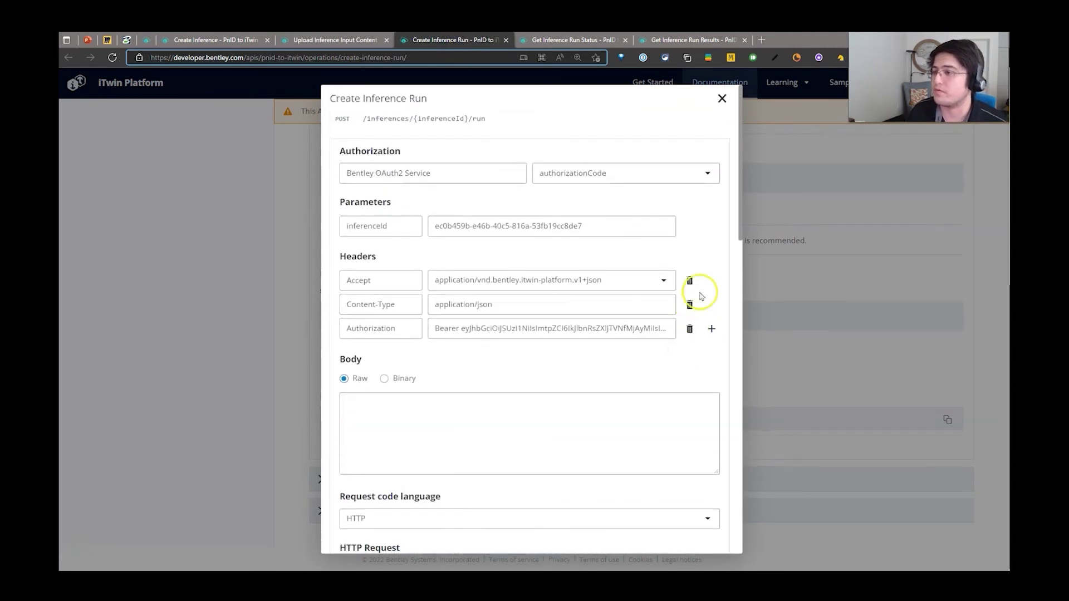
{"action": "left_click", "coordinate": [722, 98]}
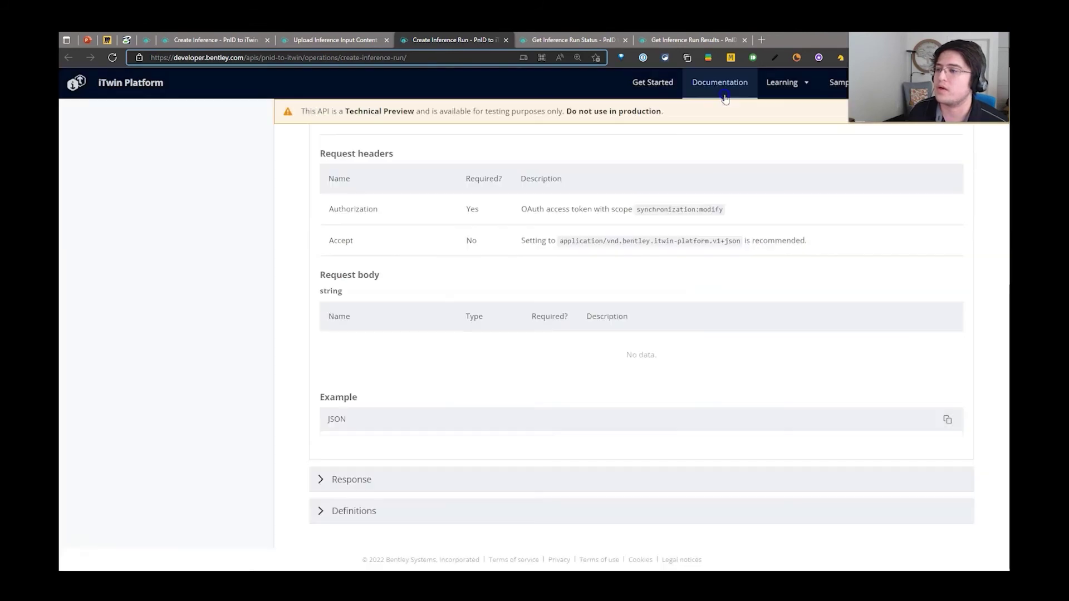
{"action": "scroll", "coordinate": [830, 308], "scroll_direction": "up", "scroll_amount": 7}
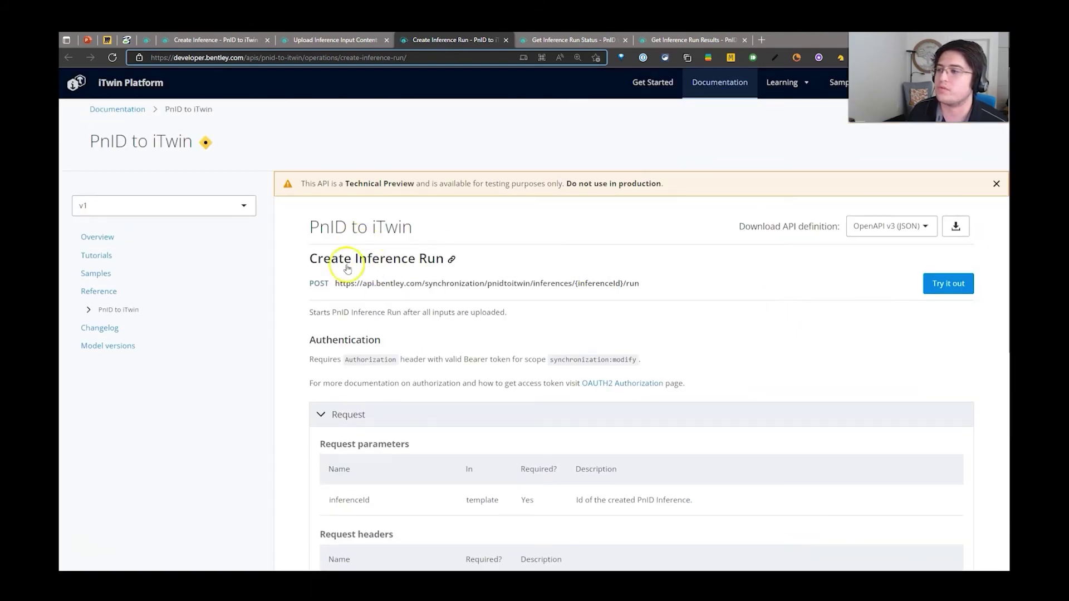
{"action": "left_click", "coordinate": [949, 283]}
Authorize with authorizationCode and paste the saved inference id into inferenceId
{"action": "left_click", "coordinate": [577, 174]}
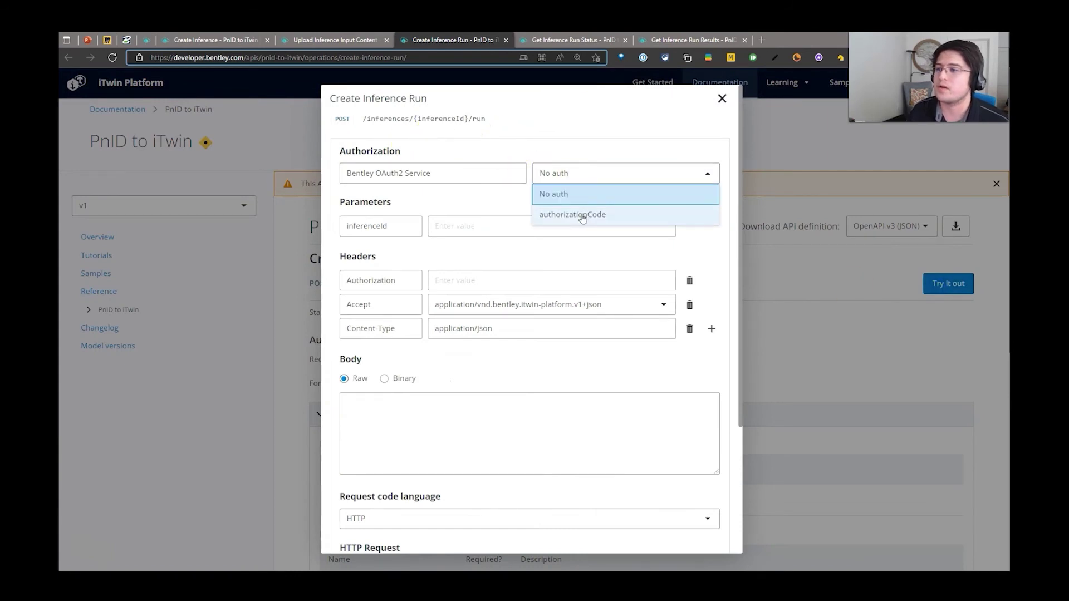
{"action": "left_click", "coordinate": [580, 215]}
{"action": "left_click", "coordinate": [504, 226]}
{"action": "key", "text": "ctrl+grave"}
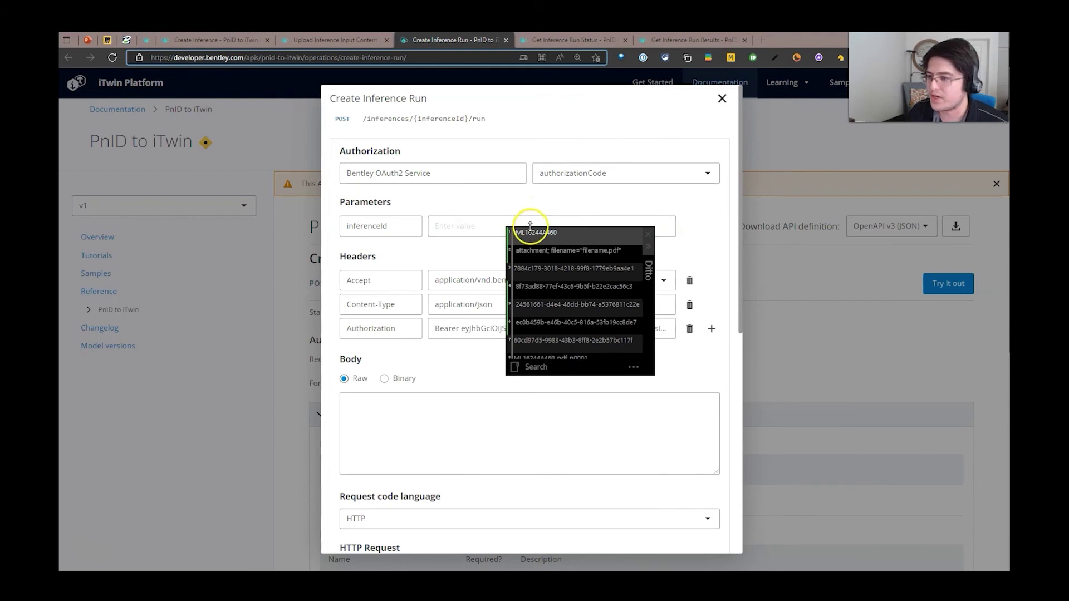
{"action": "double_click", "coordinate": [557, 276]}
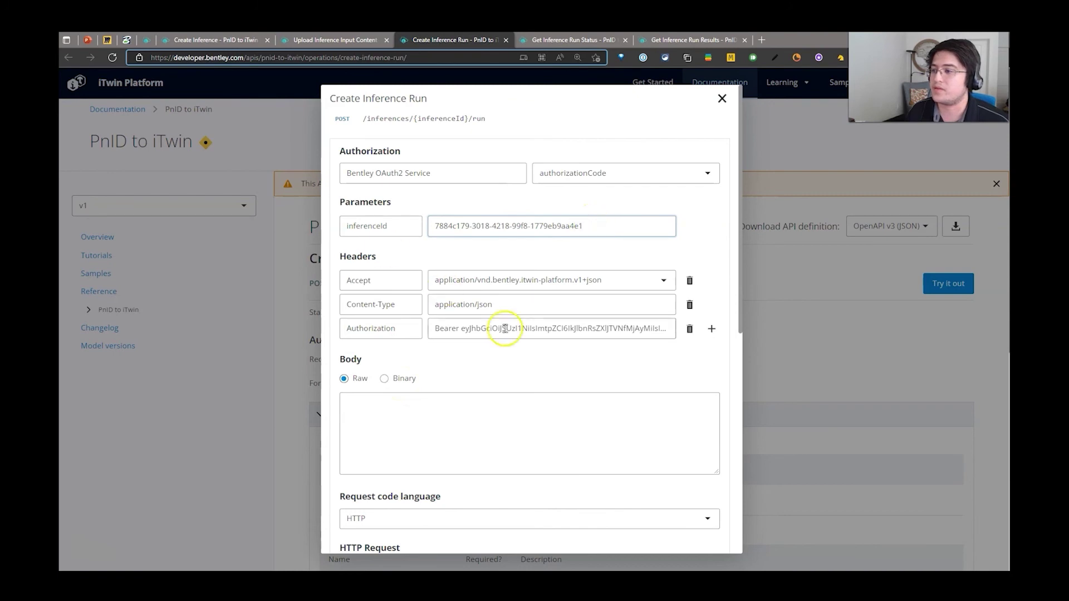
{"action": "scroll", "coordinate": [505, 329], "scroll_direction": "down", "scroll_amount": 7}
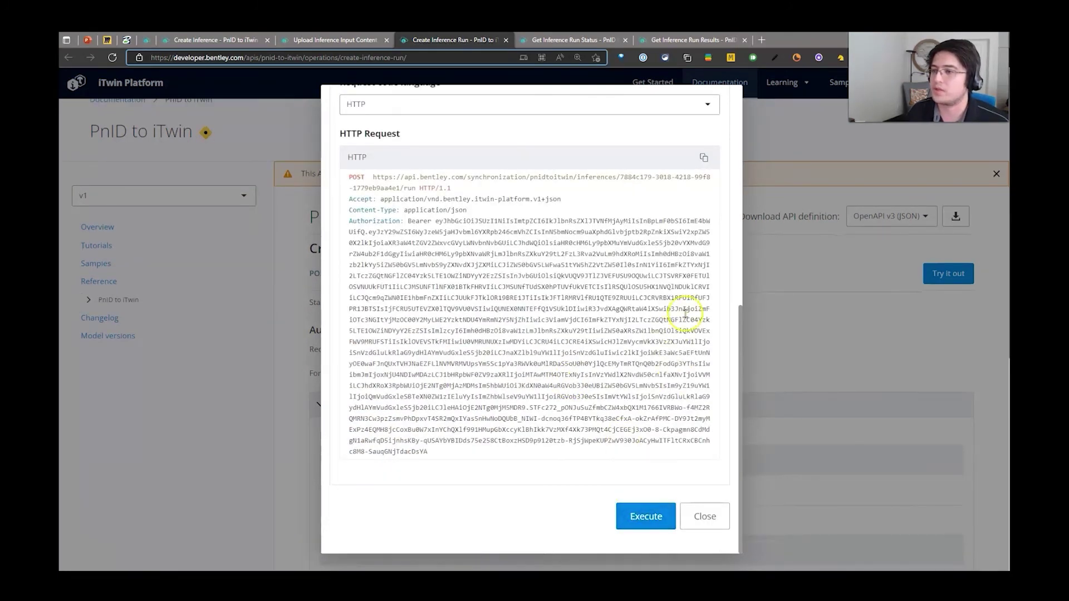
Scroll through the 201 Created response showing the run inProgress at progress 0
{"action": "scroll", "coordinate": [684, 329], "scroll_direction": "down", "scroll_amount": 5}
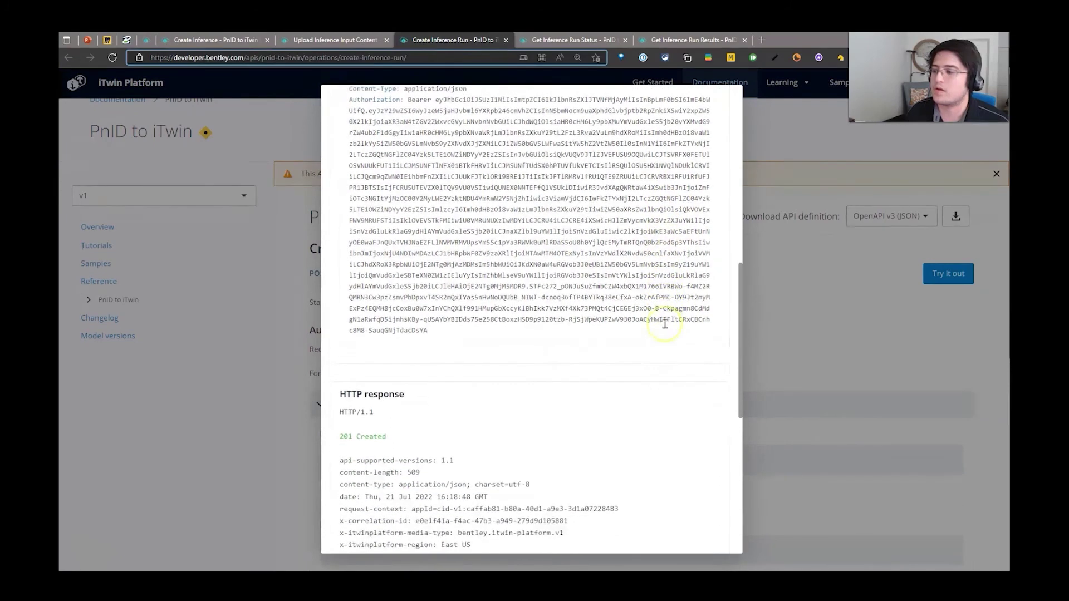
{"action": "scroll", "coordinate": [665, 324], "scroll_direction": "down", "scroll_amount": 3}
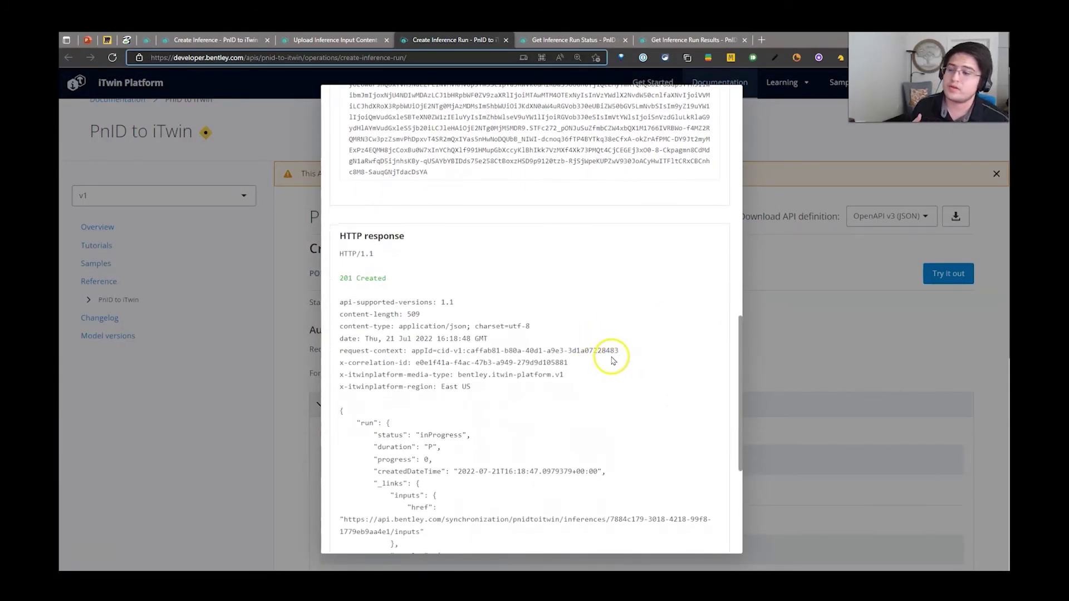
{"action": "scroll", "coordinate": [467, 426], "scroll_direction": "down", "scroll_amount": 2}
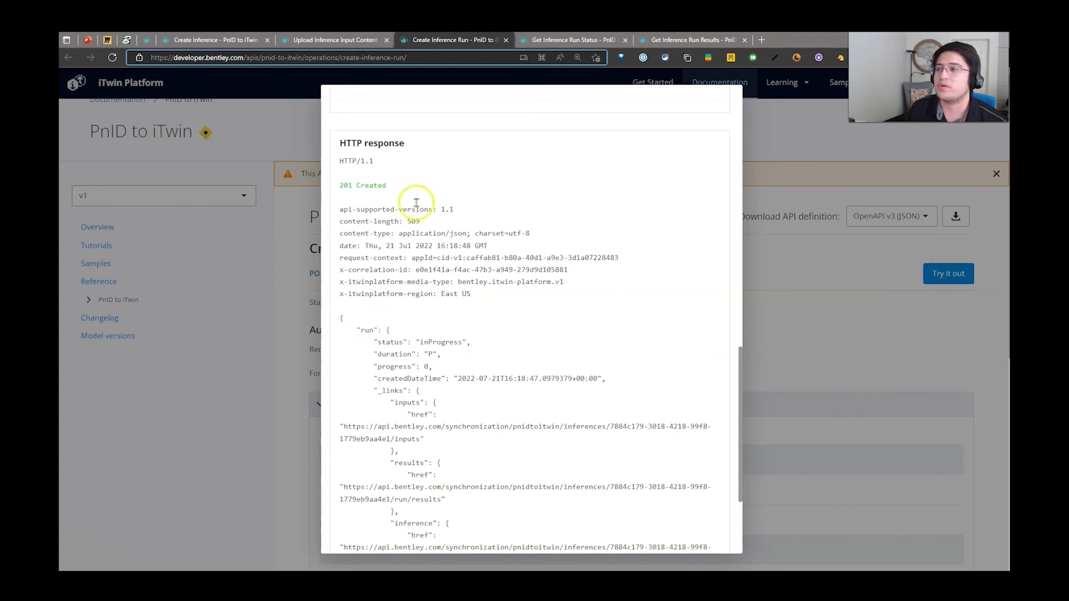
Confirm the run status is inProgress, then show the results response listing ML16244A460_pdf_p0001.json
{"action": "left_click", "coordinate": [553, 42]}
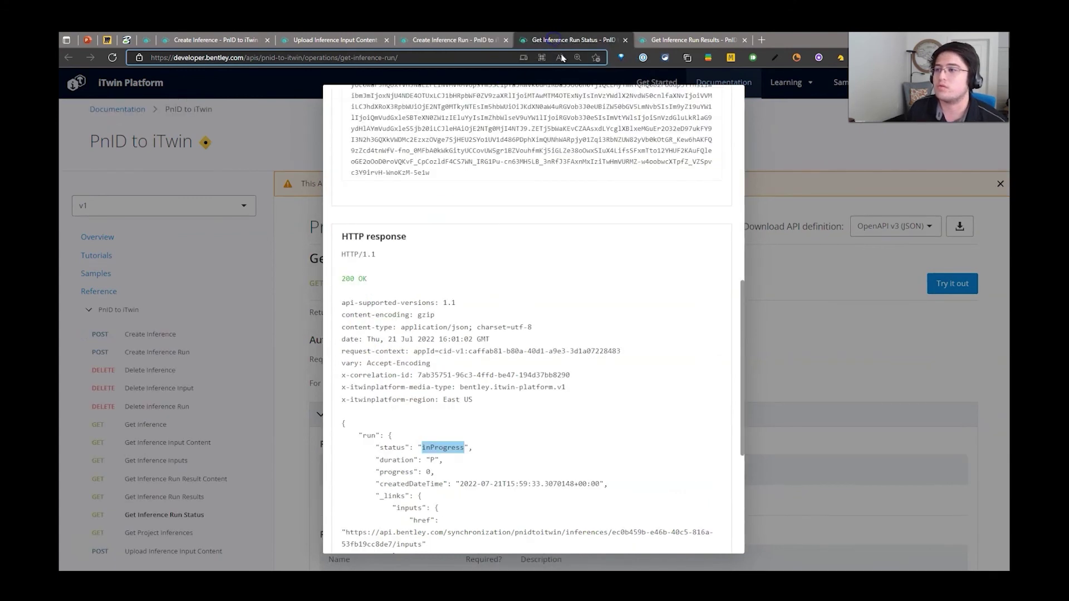
{"action": "scroll", "coordinate": [640, 181], "scroll_direction": "up", "scroll_amount": 10}
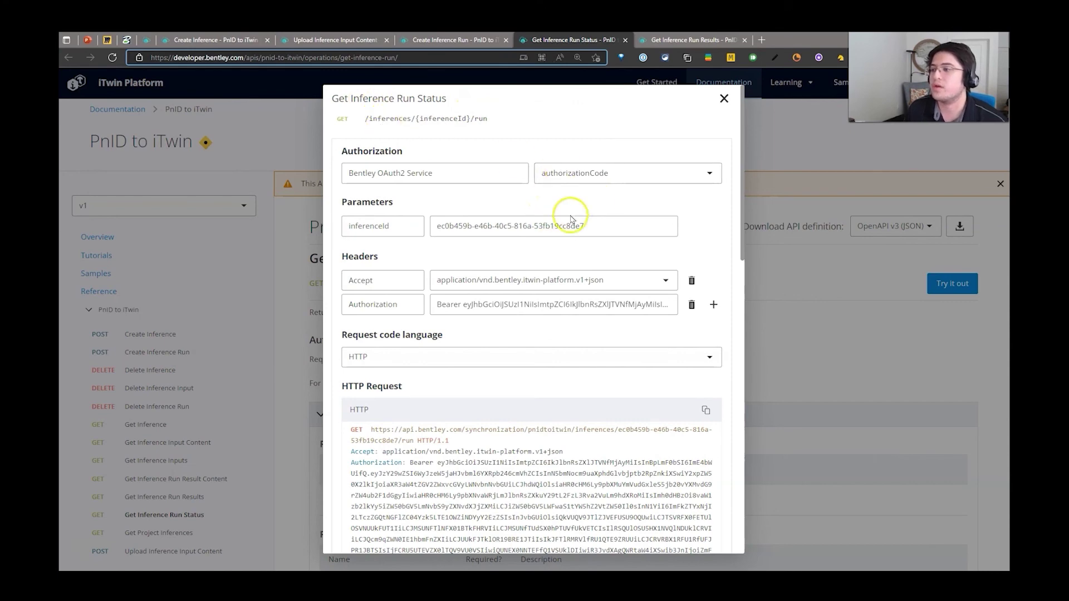
{"action": "scroll", "coordinate": [443, 251], "scroll_direction": "down", "scroll_amount": 2}
{"action": "scroll", "coordinate": [443, 252], "scroll_direction": "down", "scroll_amount": 10}
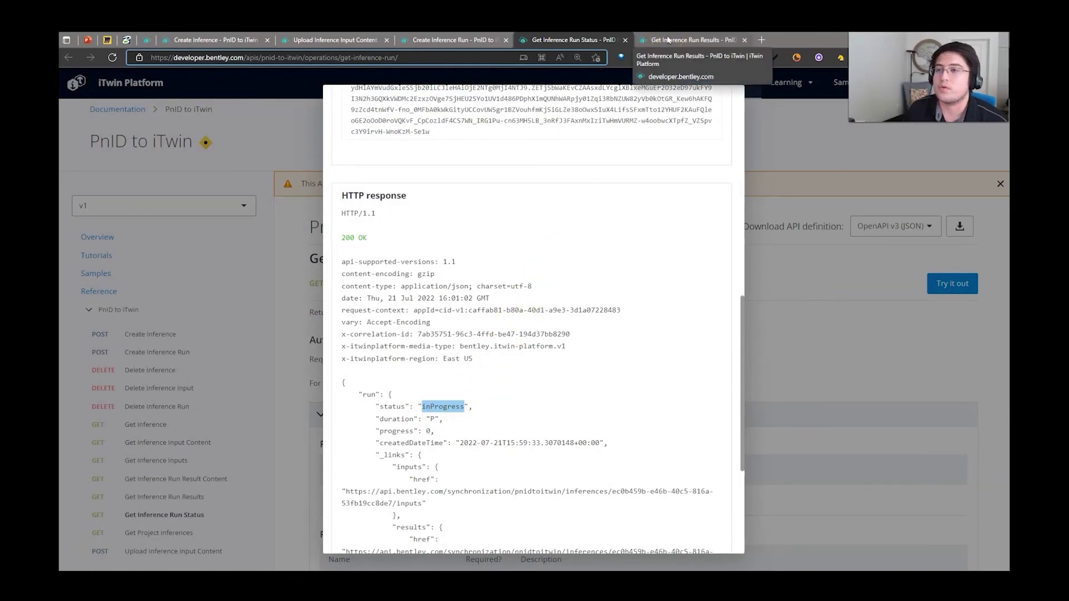
{"action": "left_click", "coordinate": [668, 39]}
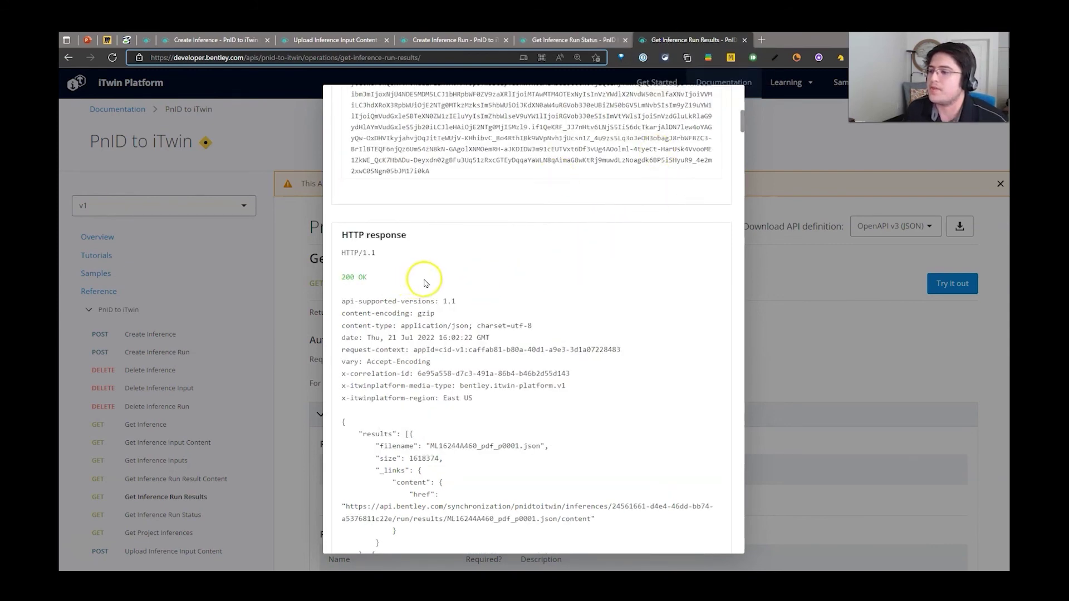
{"action": "scroll", "coordinate": [422, 283], "scroll_direction": "up", "scroll_amount": 10}
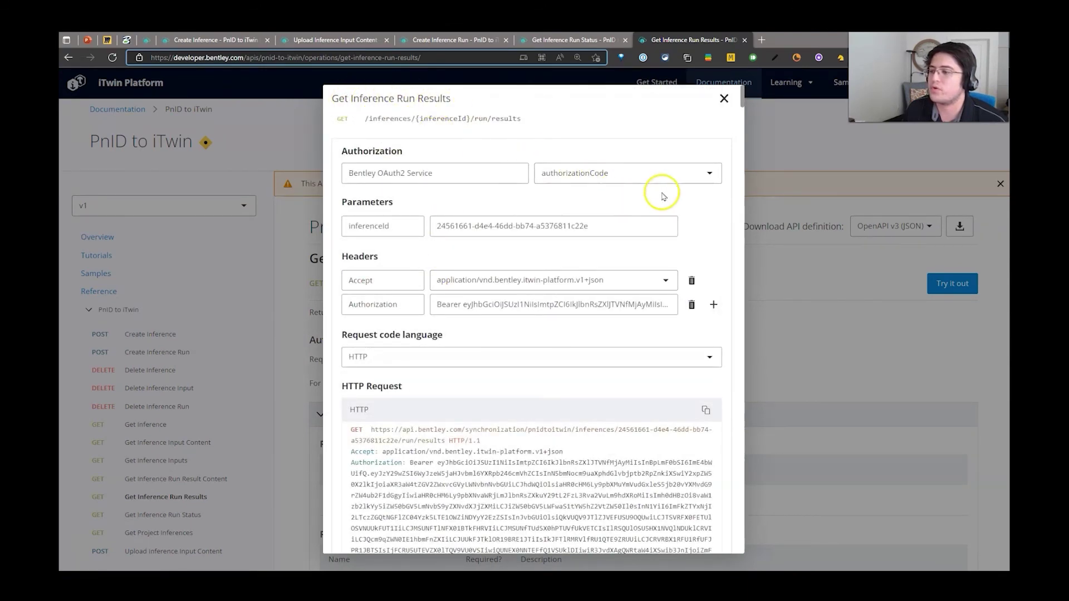
{"action": "scroll", "coordinate": [663, 196], "scroll_direction": "down", "scroll_amount": 10}
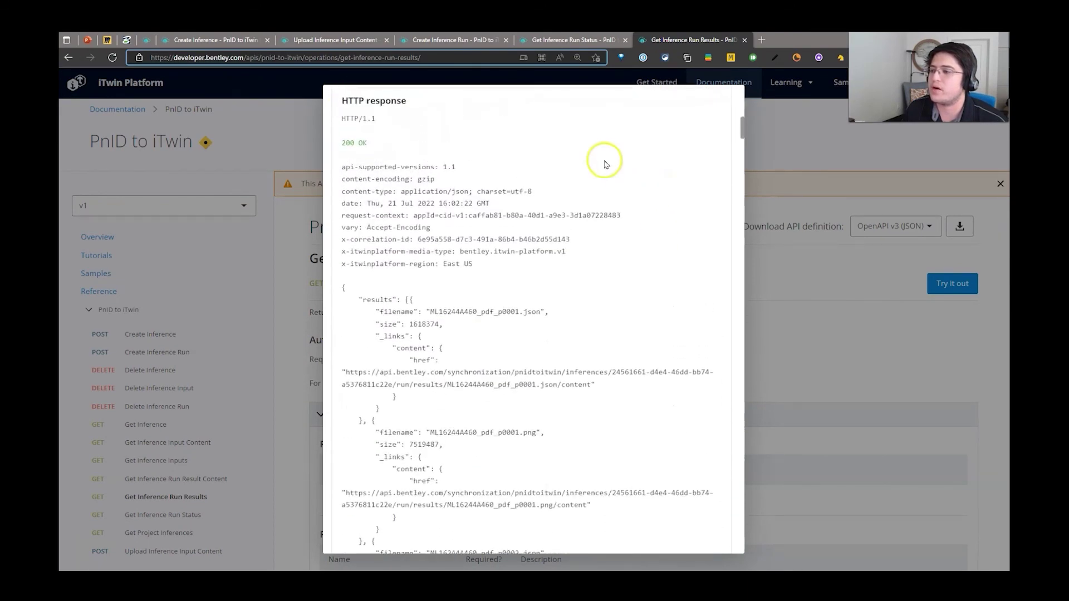
{"action": "left_click_drag", "start_coordinate": [540, 311], "coordinate": [431, 310]}
{"action": "scroll", "coordinate": [554, 295], "scroll_direction": "down", "scroll_amount": 5}
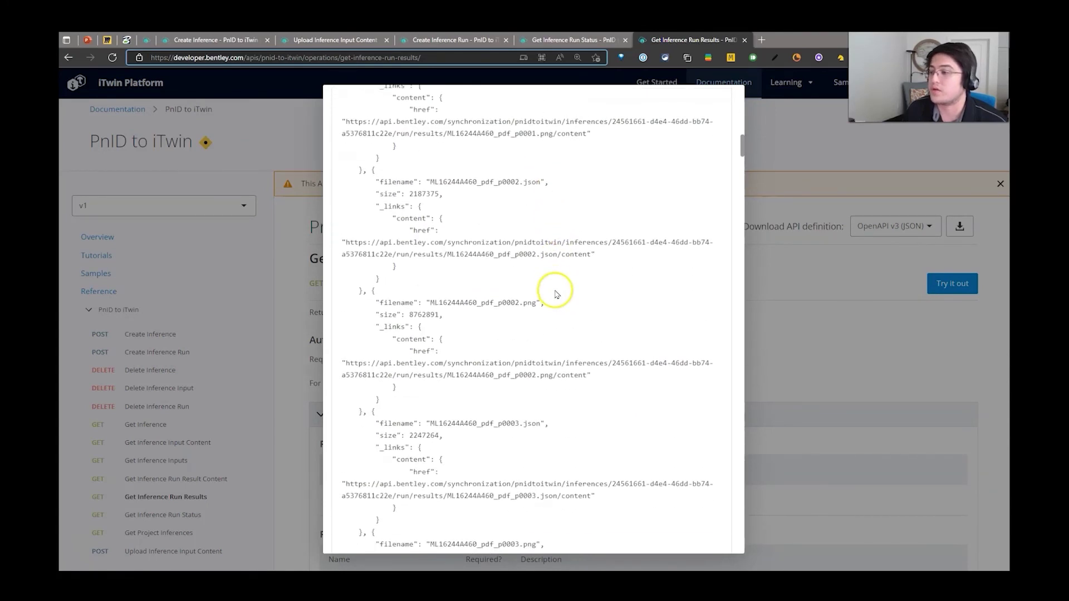
{"action": "scroll", "coordinate": [554, 167], "scroll_direction": "down", "scroll_amount": 1}
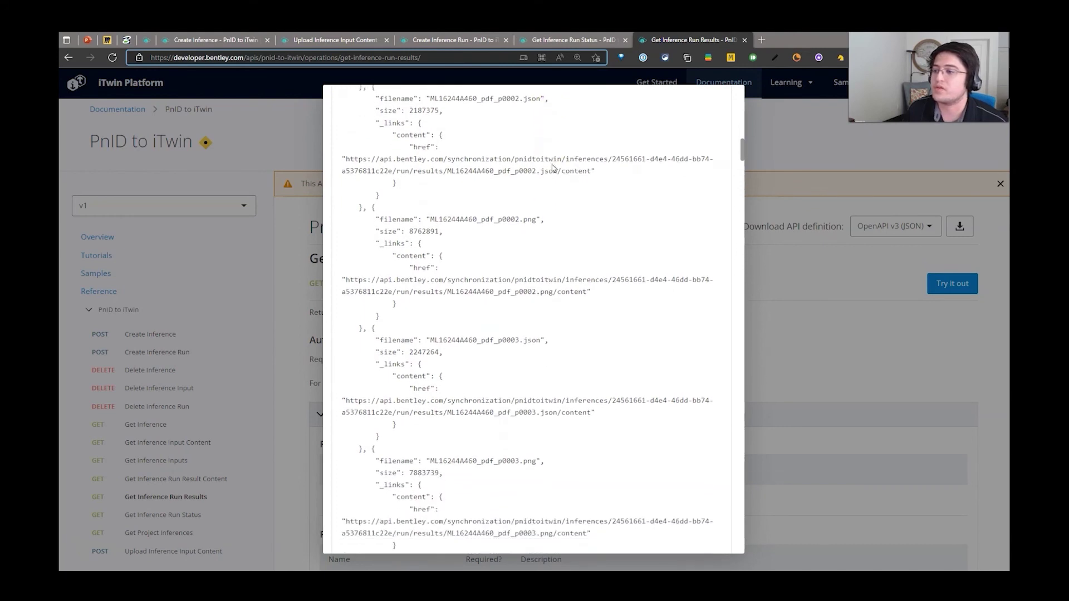
{"action": "left_click", "coordinate": [577, 225]}
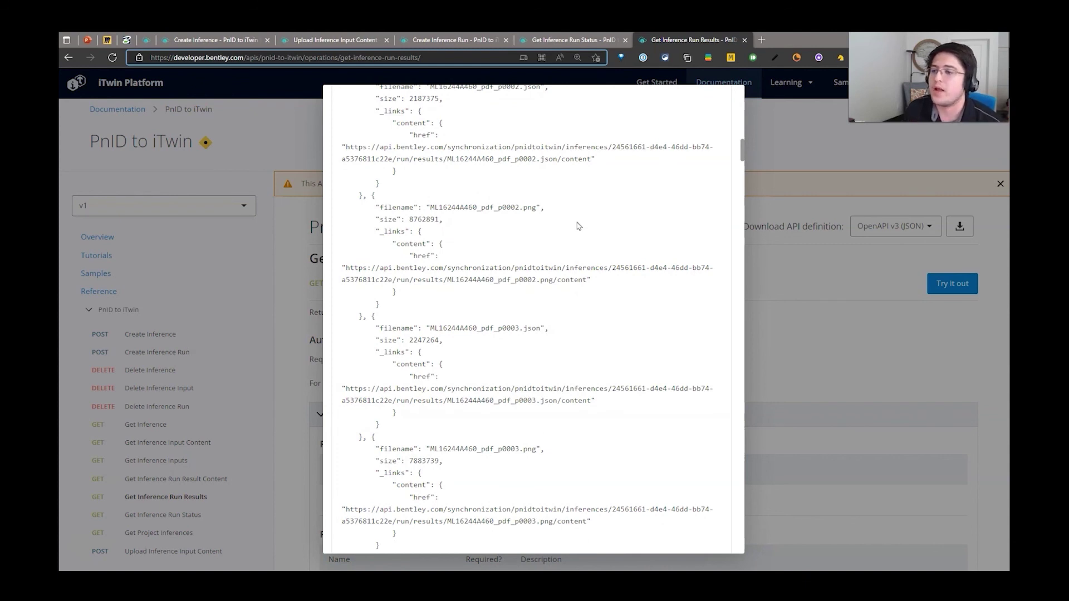
{"action": "scroll", "coordinate": [660, 204], "scroll_direction": "down", "scroll_amount": 3}
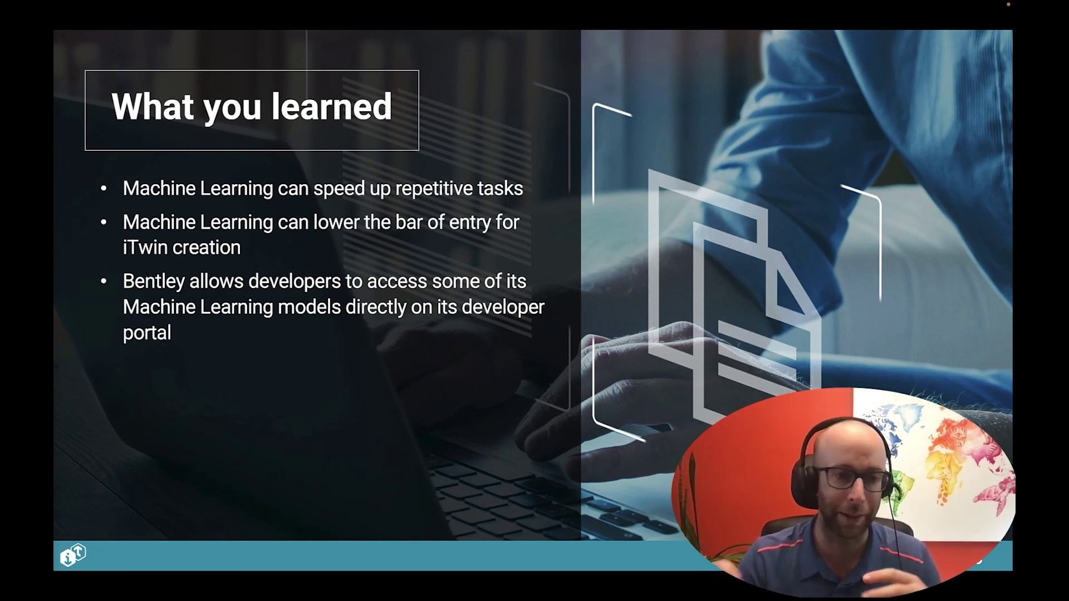
Advance from What you learned through the Links slide to the closing Thank you! slide
{"action": "key", "text": "Right"}
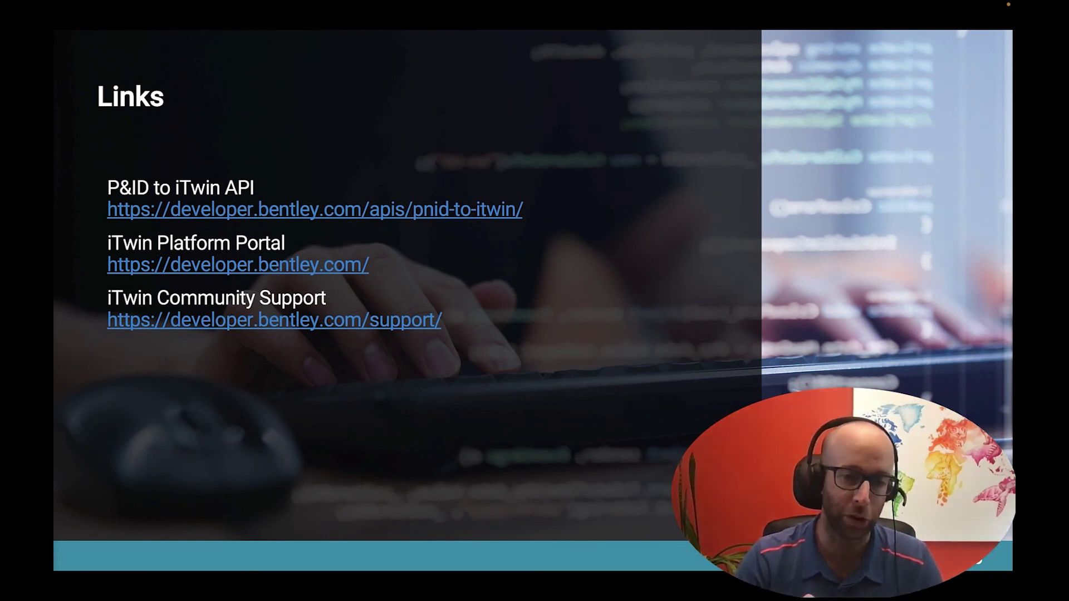
{"action": "key", "text": "Right"}
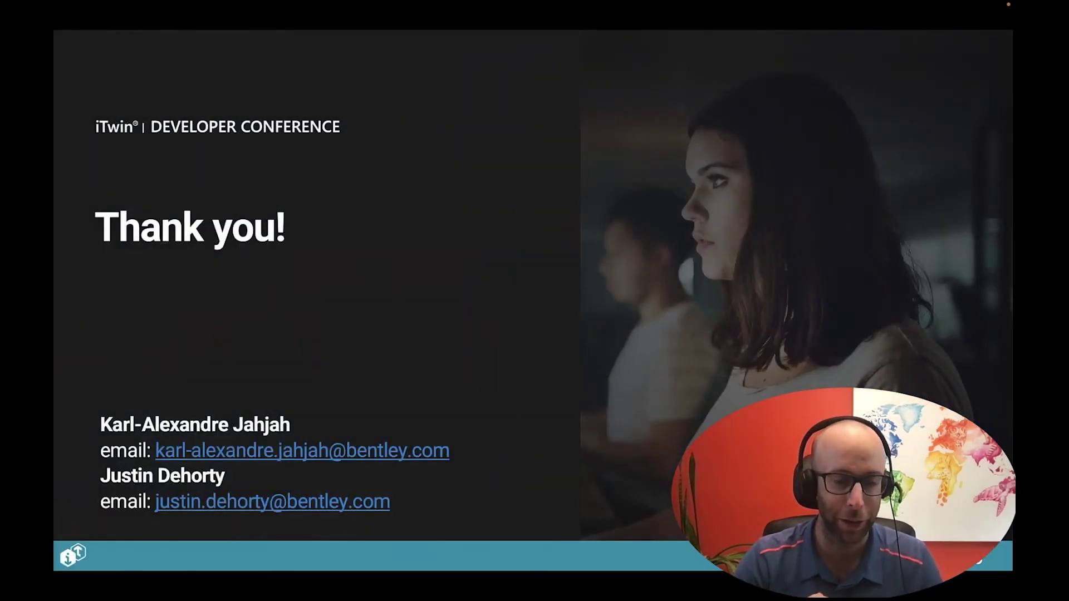